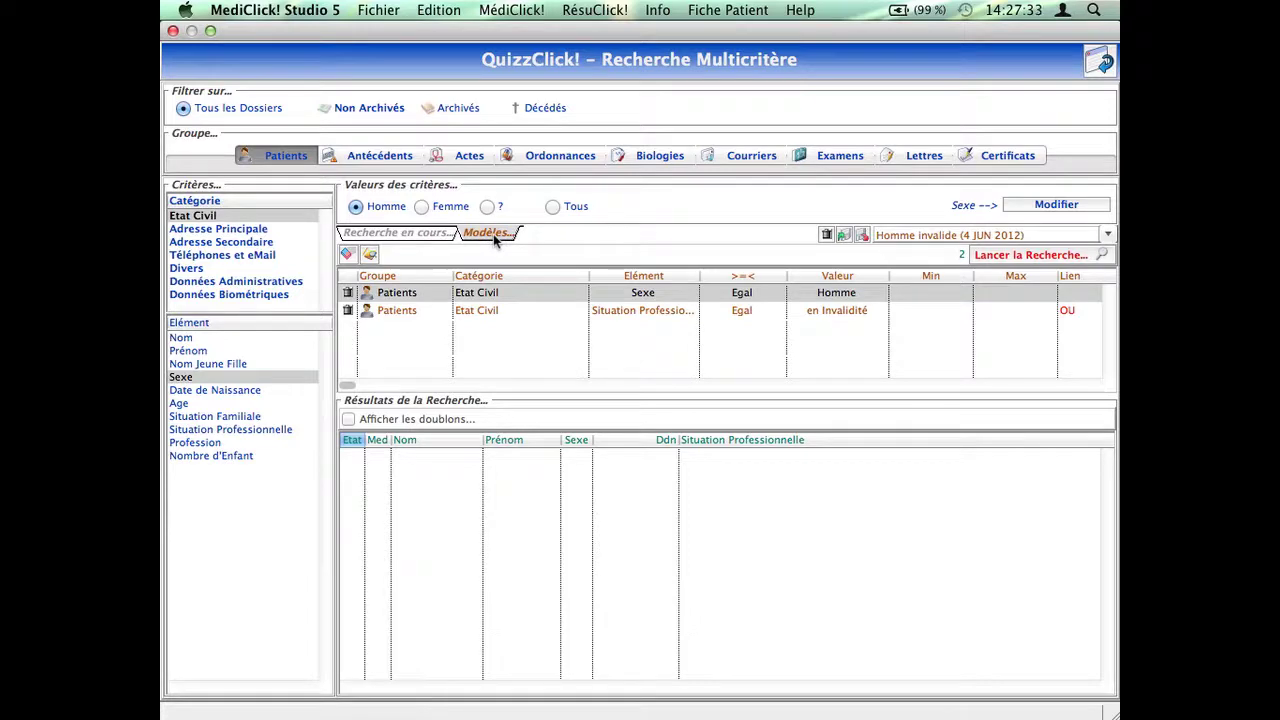
Load the search template "Homme invalide (4 JUN 2012)" and display the values of its Sexe and Situation Professionnelle criteria.
{"action": "left_click", "coordinate": [945, 236]}
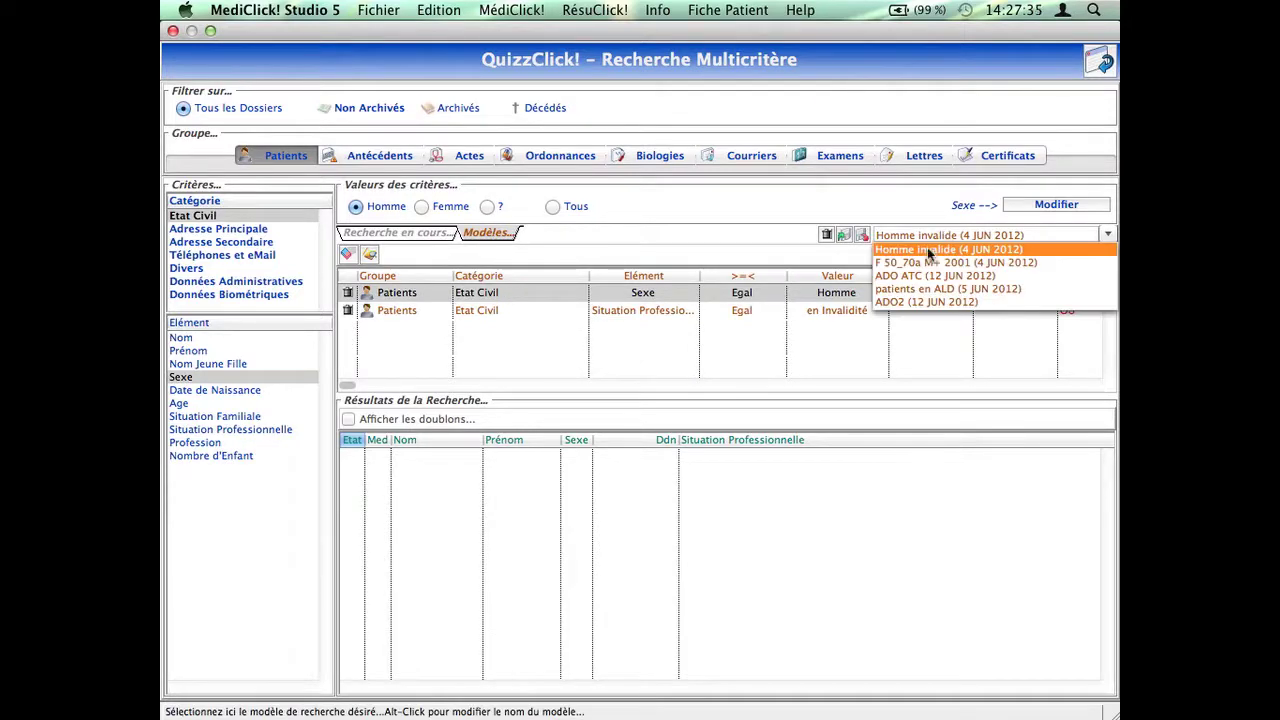
{"action": "left_click", "coordinate": [928, 248]}
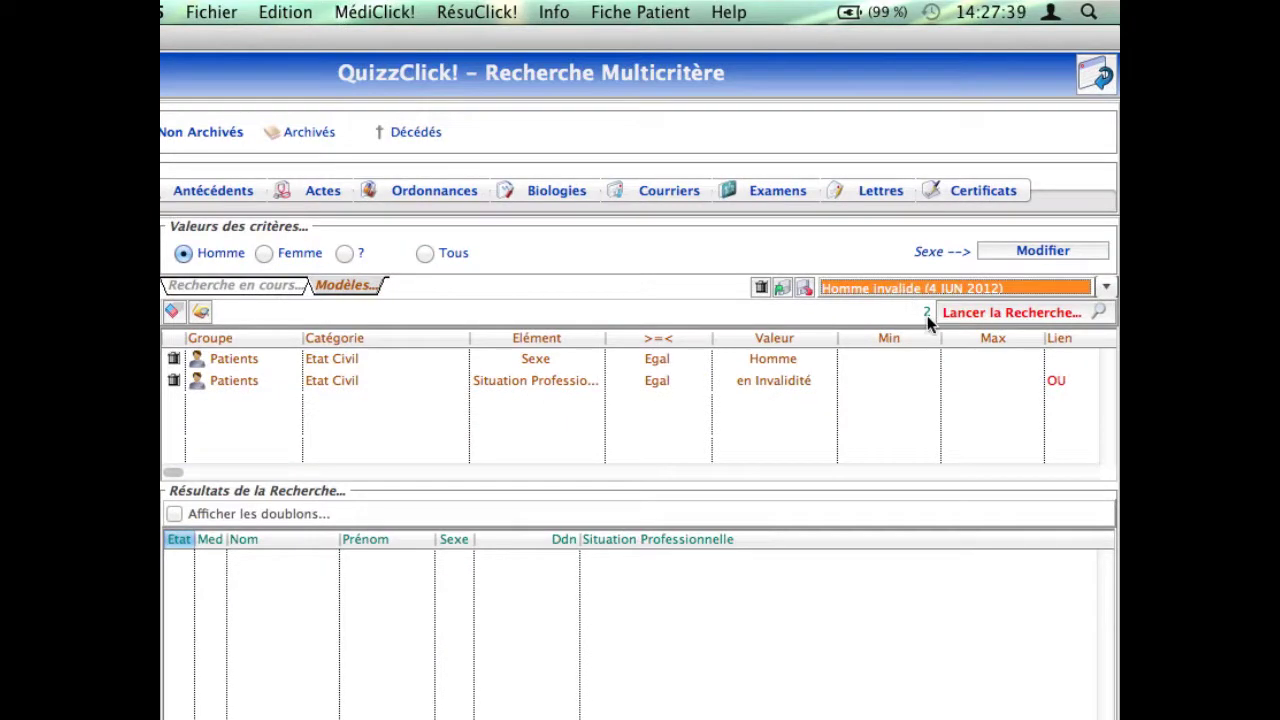
{"action": "left_click", "coordinate": [430, 358]}
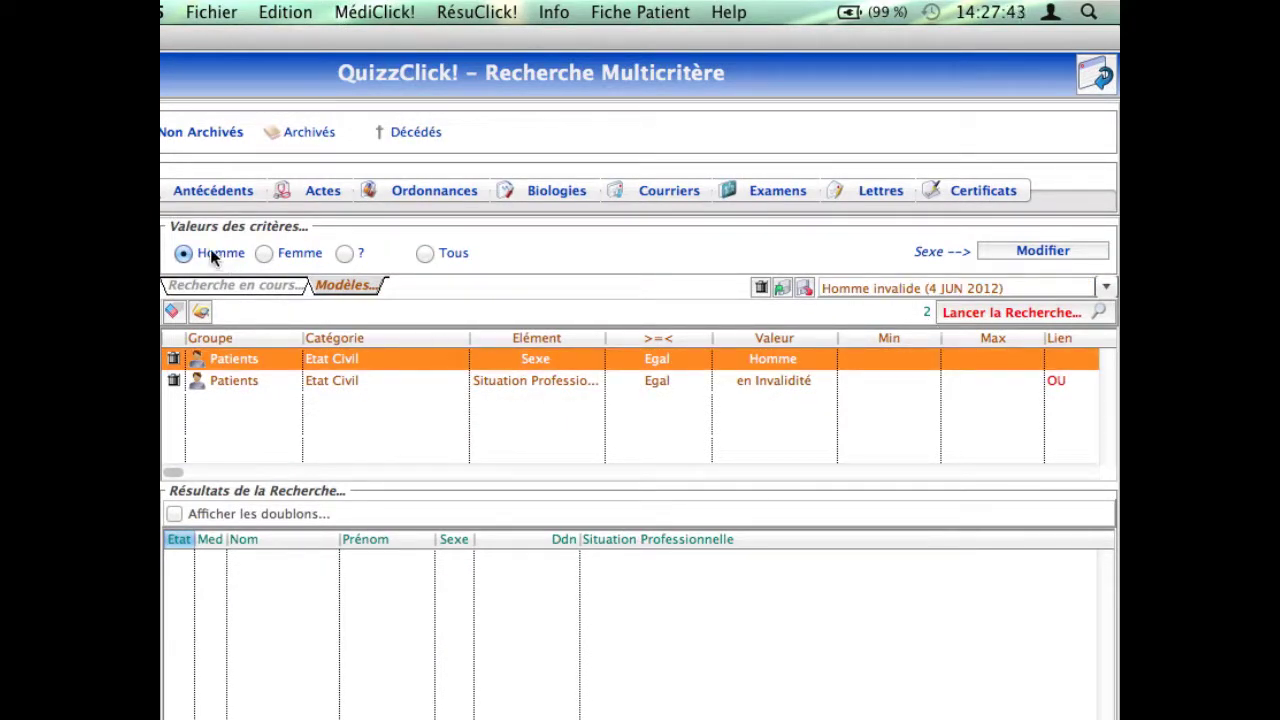
{"action": "left_click", "coordinate": [377, 386]}
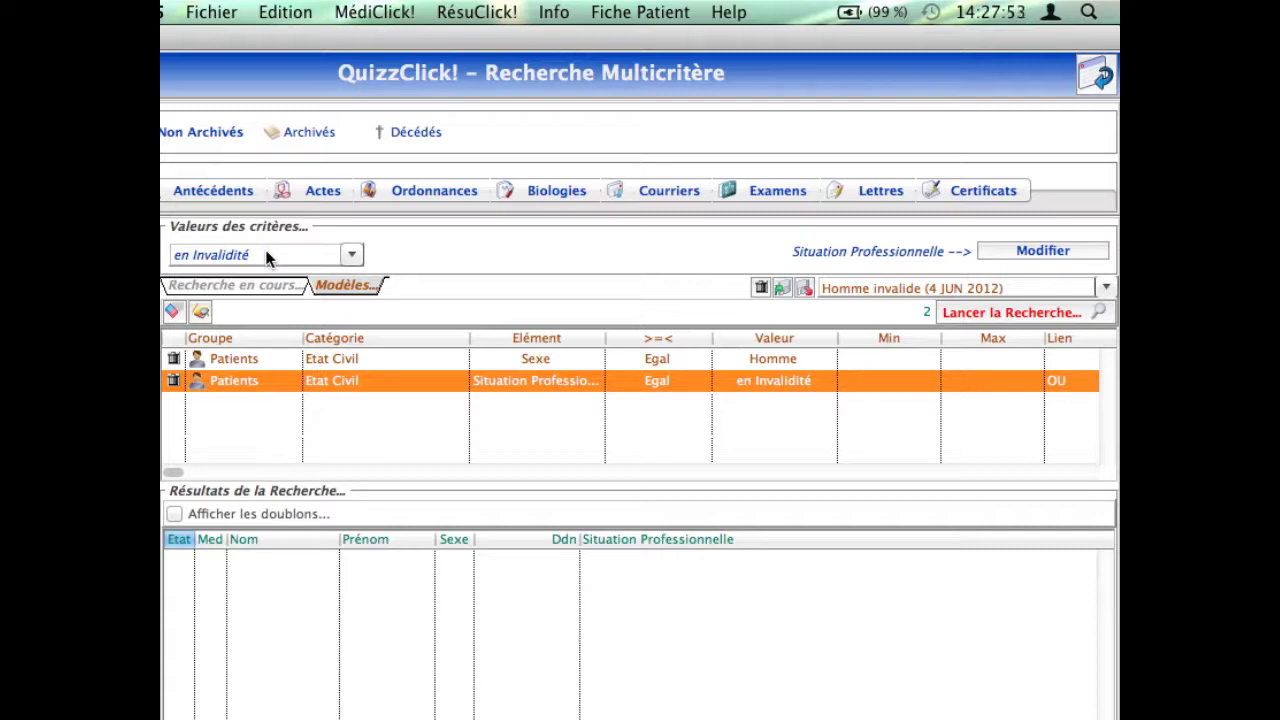
Change the link of the Situation Professionnelle criterion to ET and save the template.
{"action": "left_click", "coordinate": [1054, 381]}
{"action": "left_click", "coordinate": [1057, 388]}
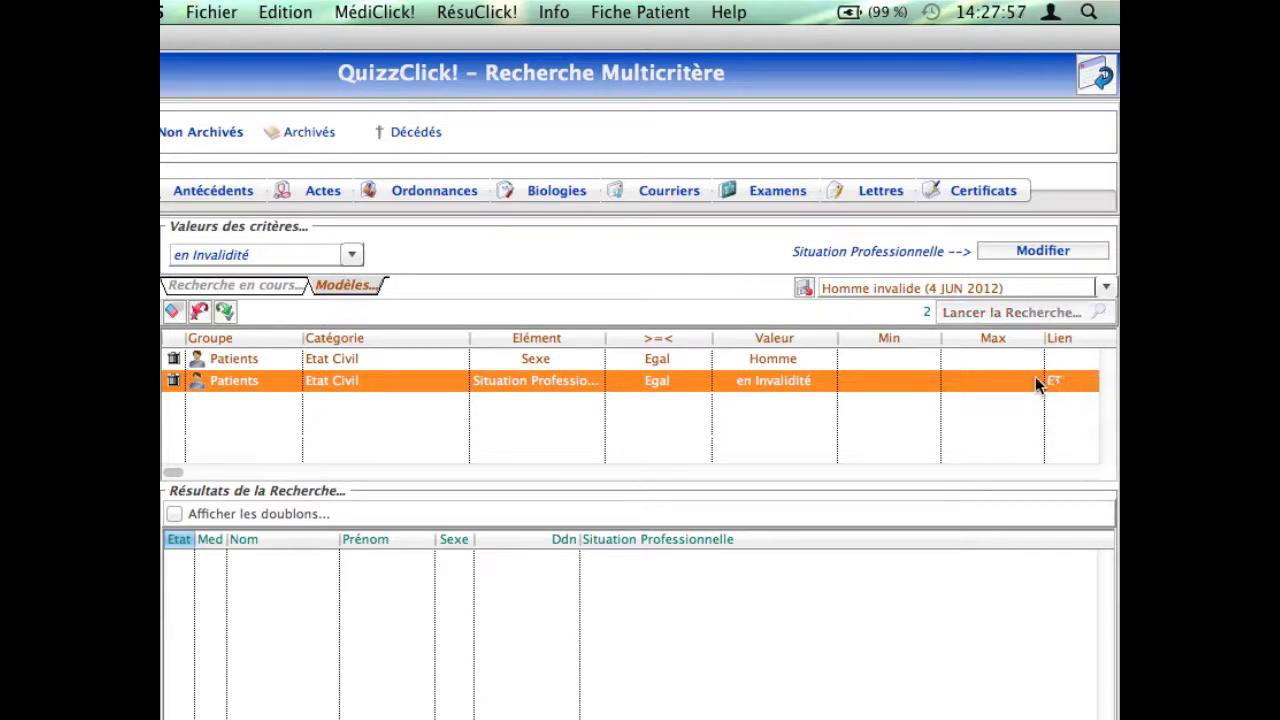
{"action": "left_click", "coordinate": [285, 410]}
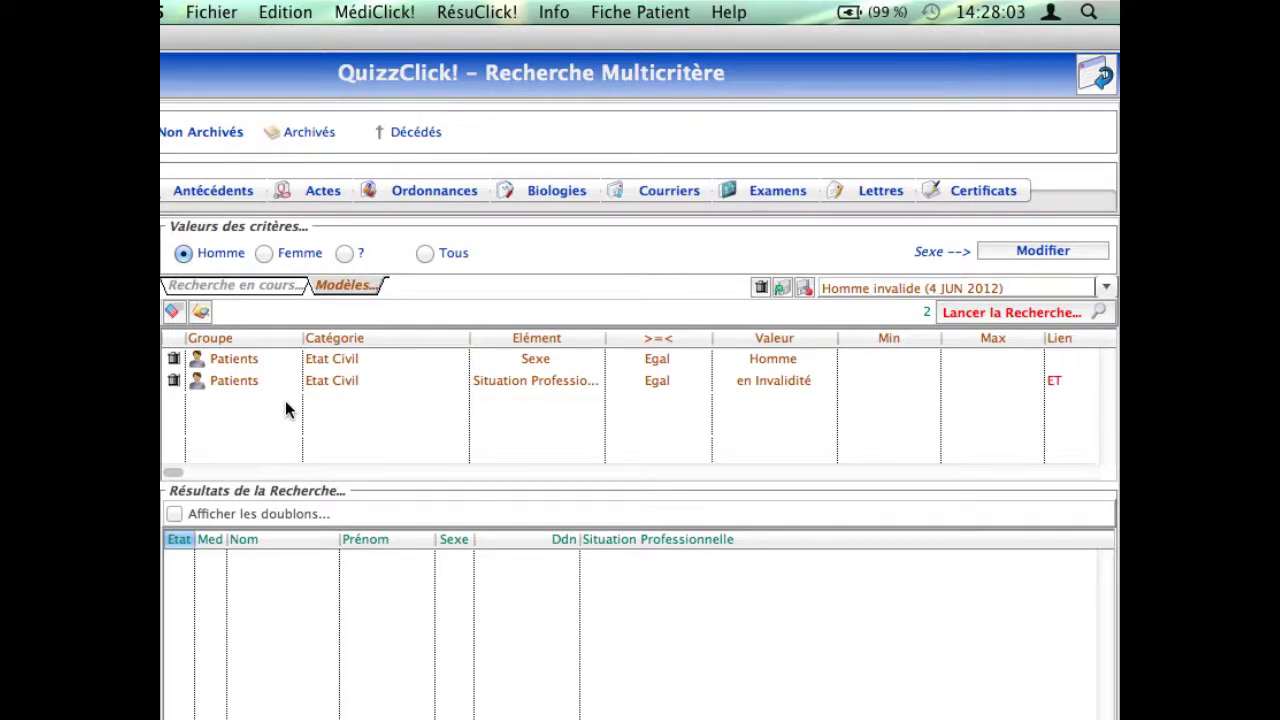
Run the search with both criteria linked by ET and look through the list of matching patients.
{"action": "left_click", "coordinate": [968, 312]}
{"action": "left_click", "coordinate": [950, 312]}
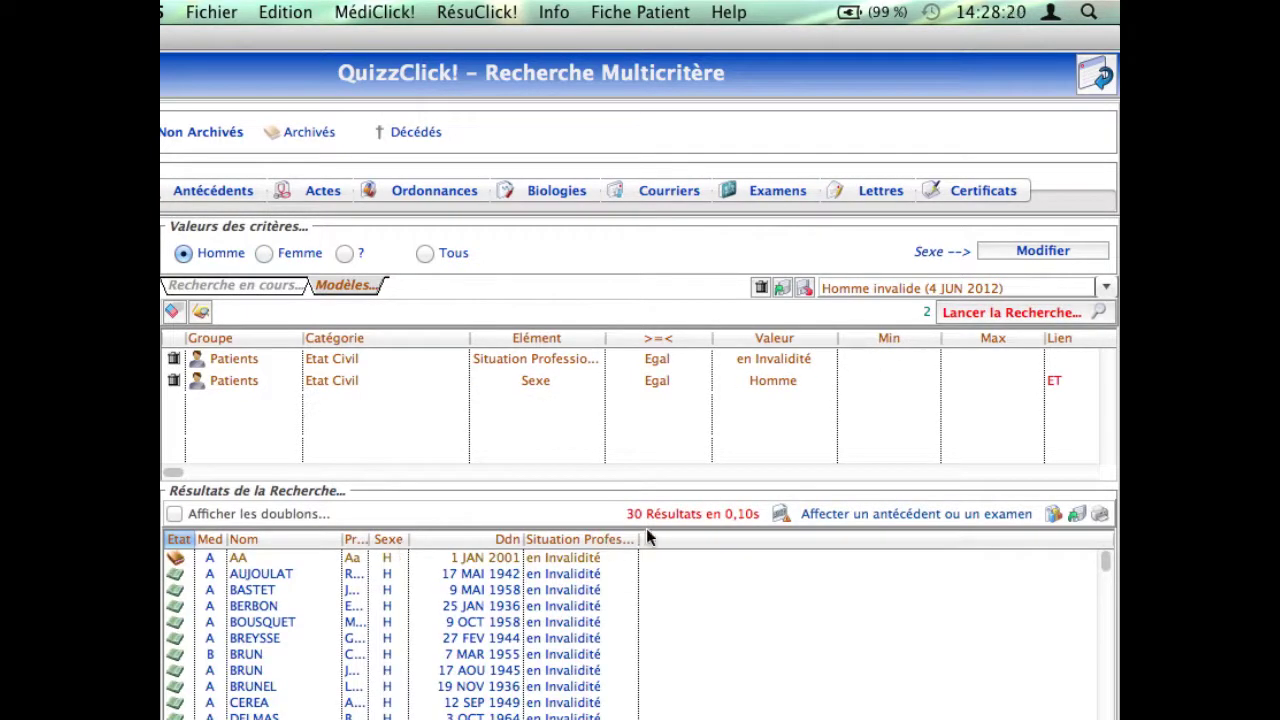
{"action": "scroll", "coordinate": [391, 591], "scroll_direction": "down", "scroll_amount": 3}
{"action": "scroll", "coordinate": [391, 591], "scroll_direction": "up", "scroll_amount": 3}
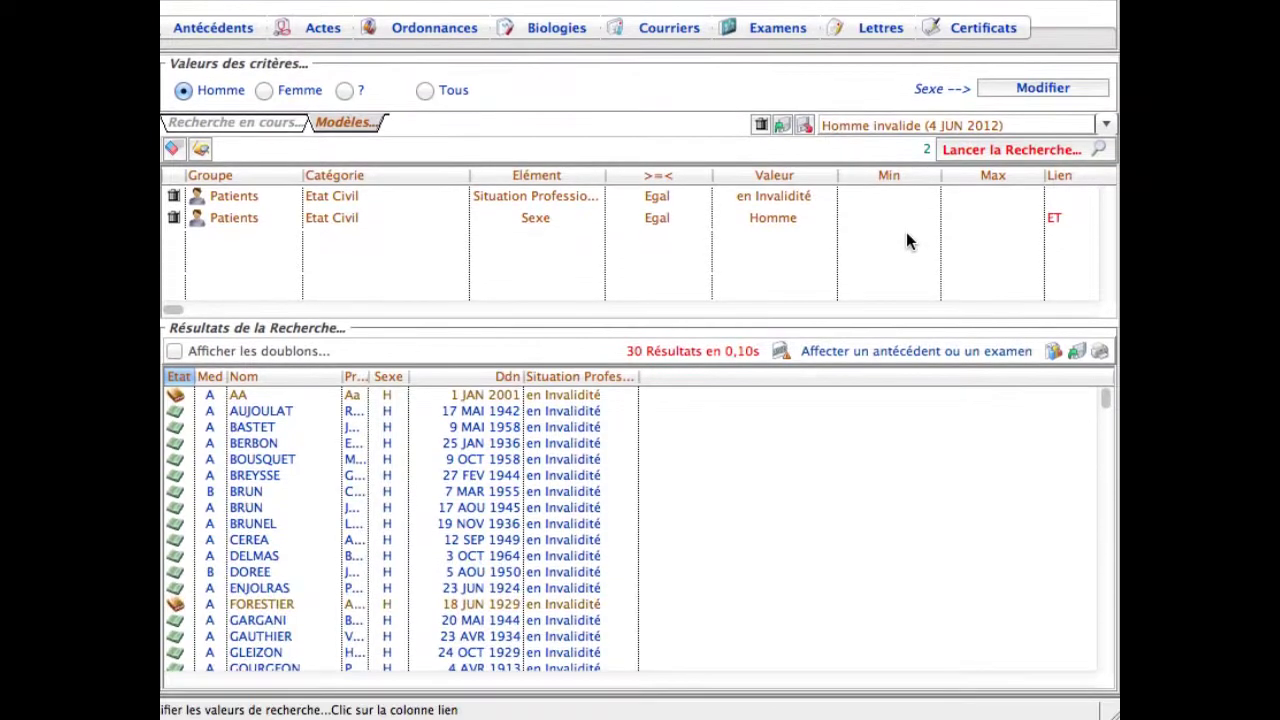
Change the link of the Sexe criterion to OU and save the modified template.
{"action": "left_click", "coordinate": [1051, 215]}
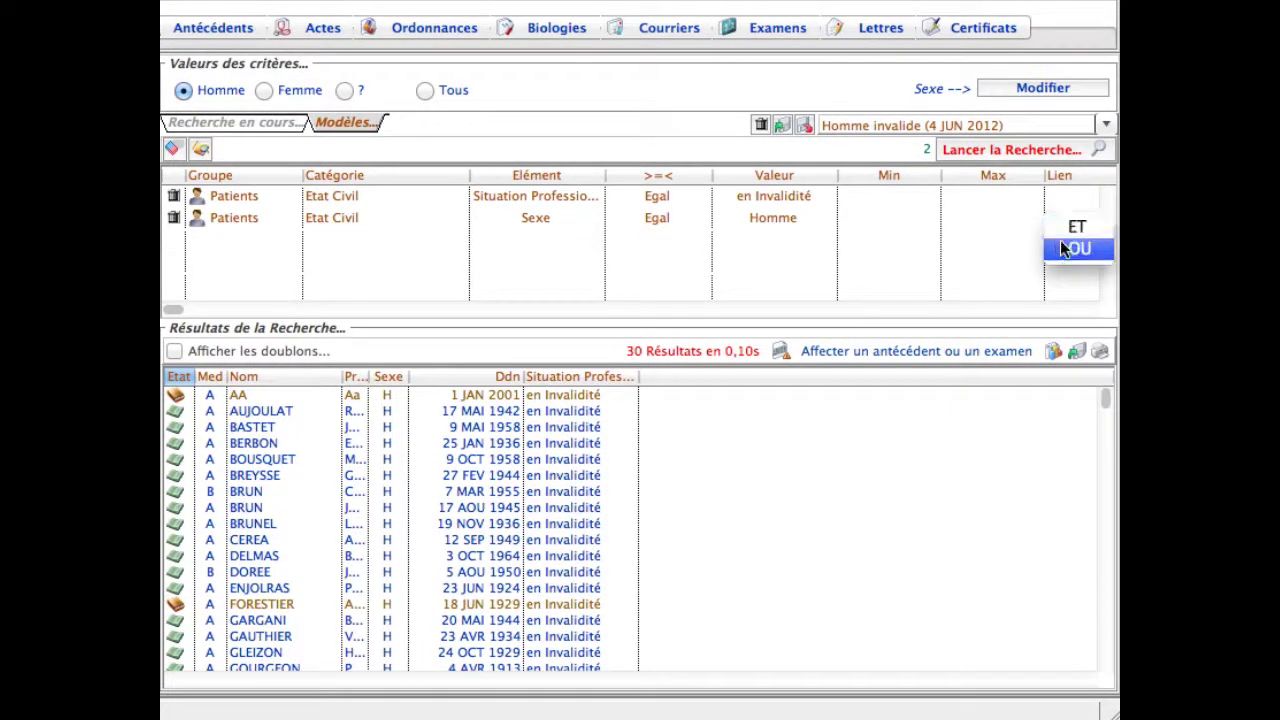
{"action": "left_click", "coordinate": [1063, 248]}
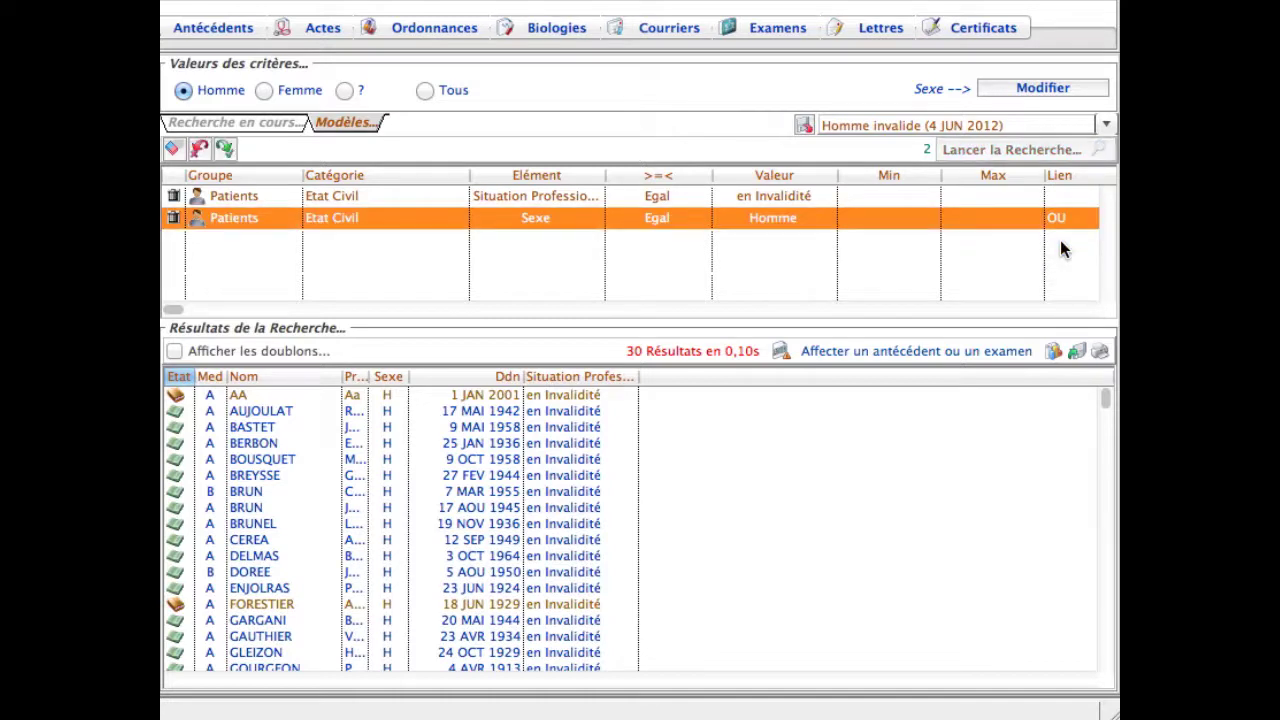
{"action": "left_click", "coordinate": [700, 200]}
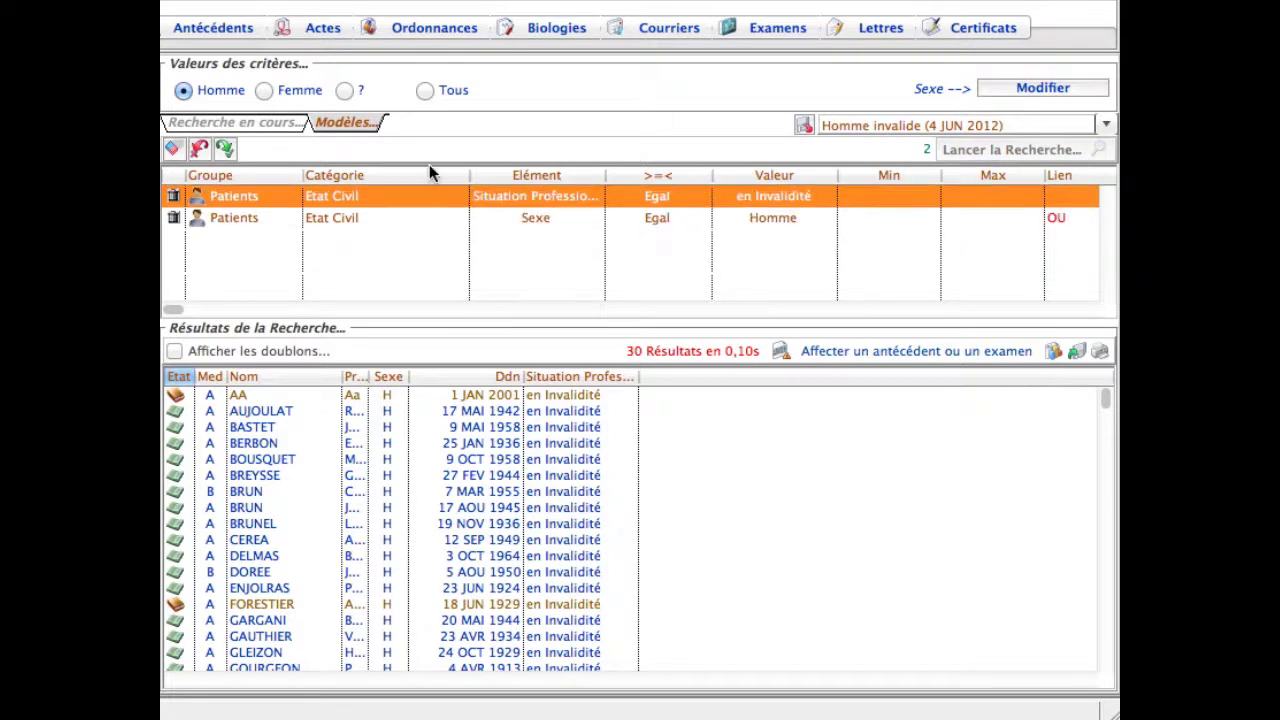
{"action": "left_click", "coordinate": [225, 149]}
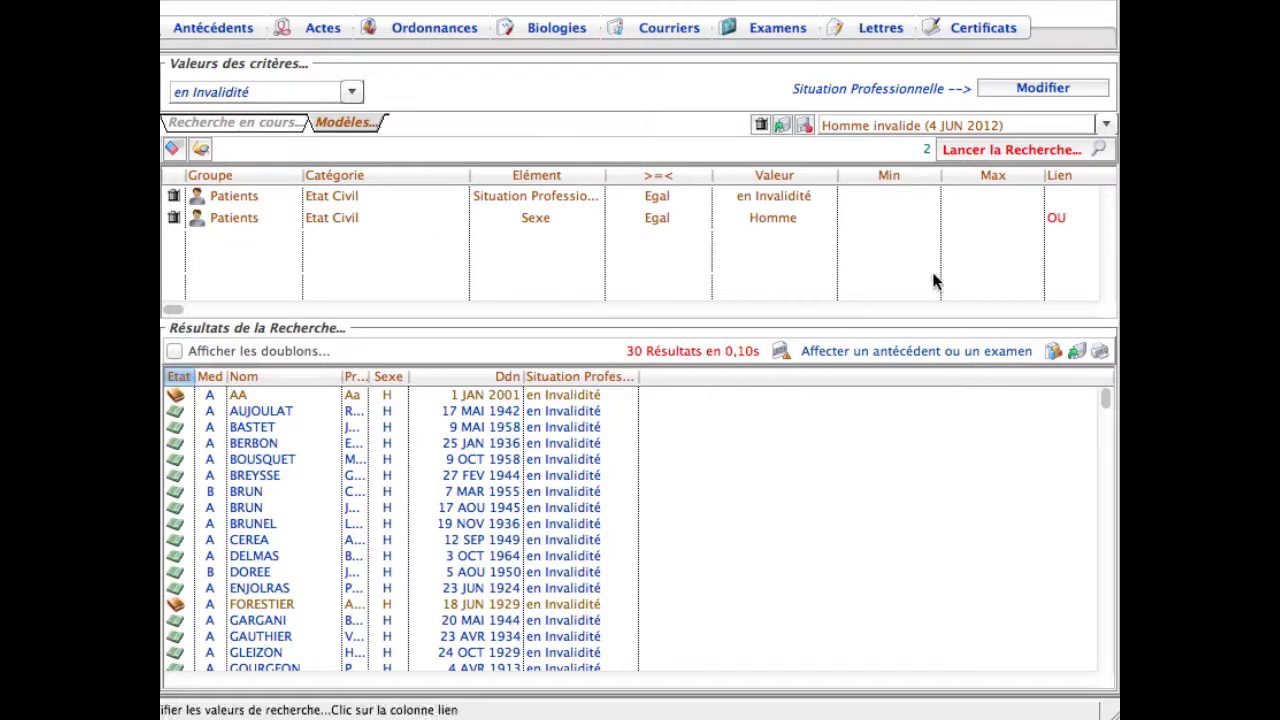
Run the search with the OU link and examine the sex and professional situation of several result rows.
{"action": "left_click", "coordinate": [982, 157]}
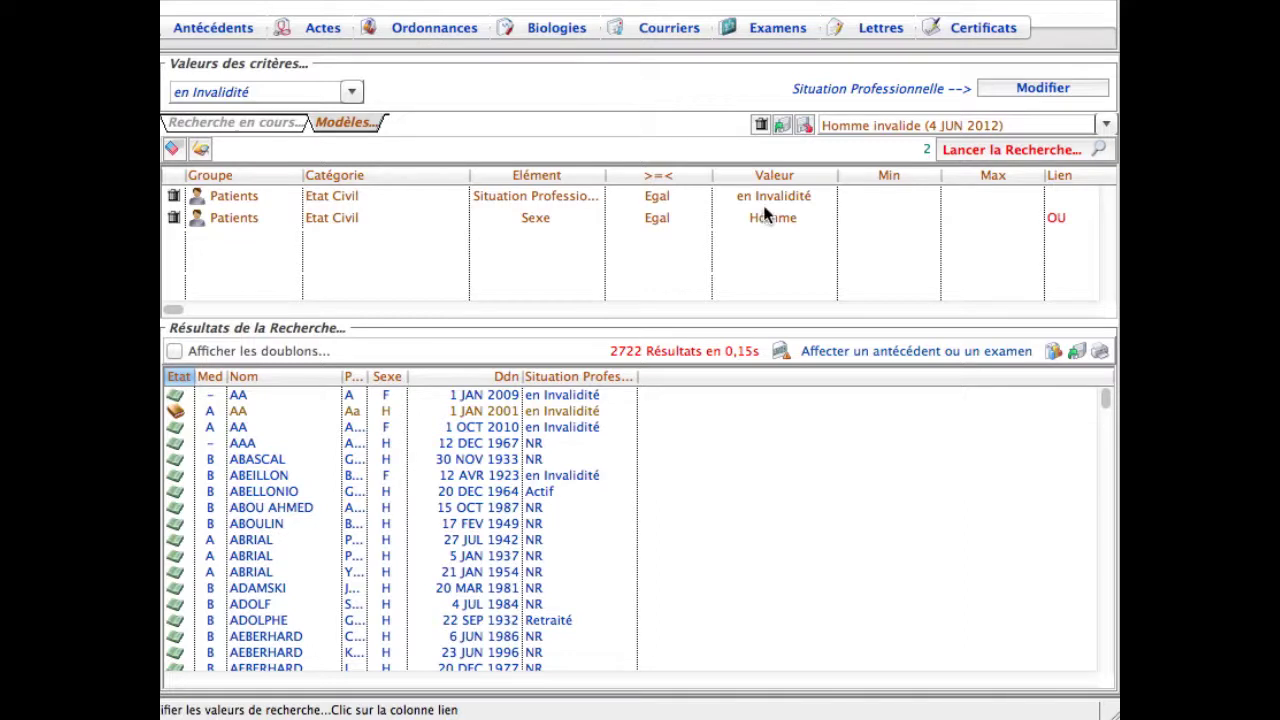
{"action": "left_click", "coordinate": [391, 396]}
{"action": "left_click", "coordinate": [391, 426]}
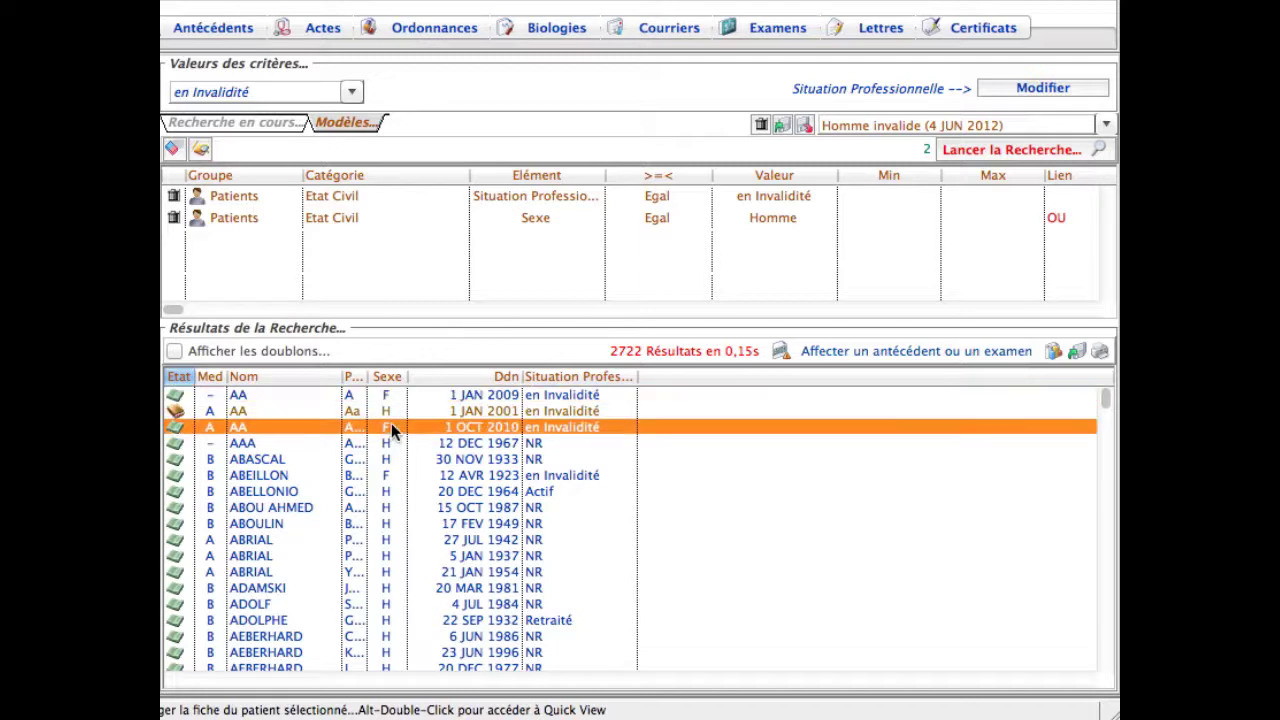
{"action": "left_click", "coordinate": [390, 474]}
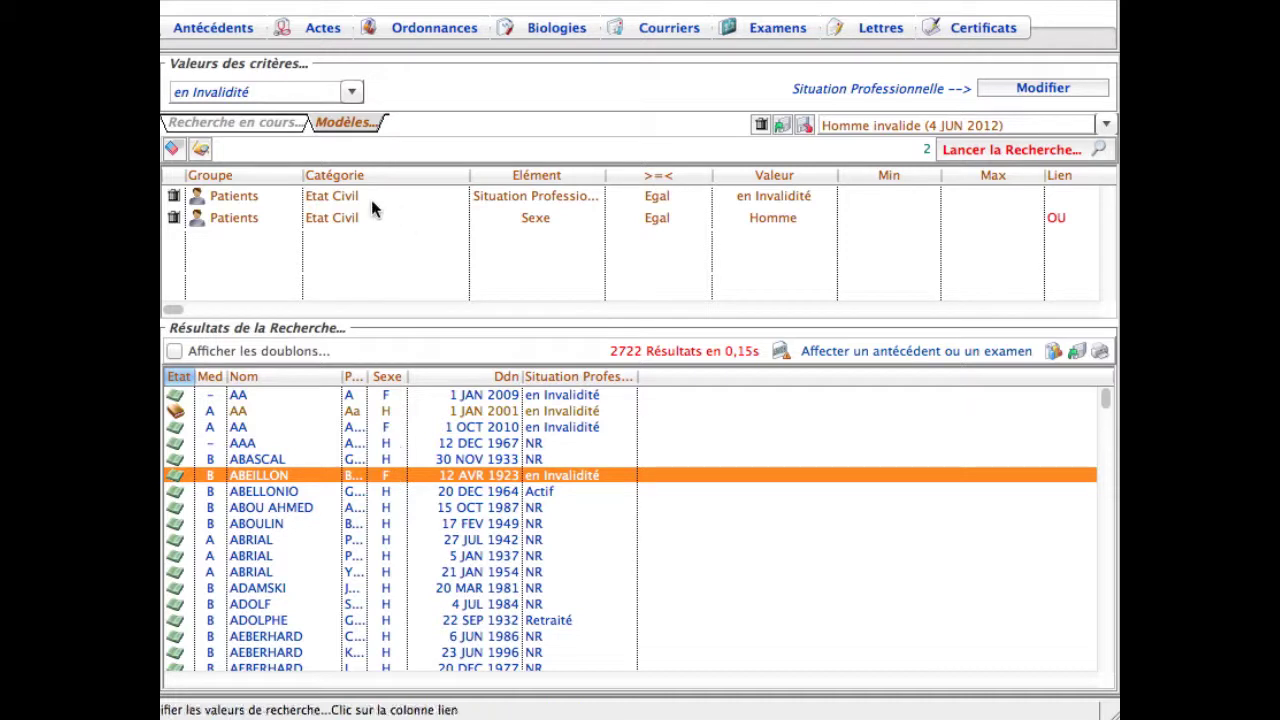
Save the template with the Sexe criterion linked by ET and rerun the search.
{"action": "left_click", "coordinate": [1050, 220]}
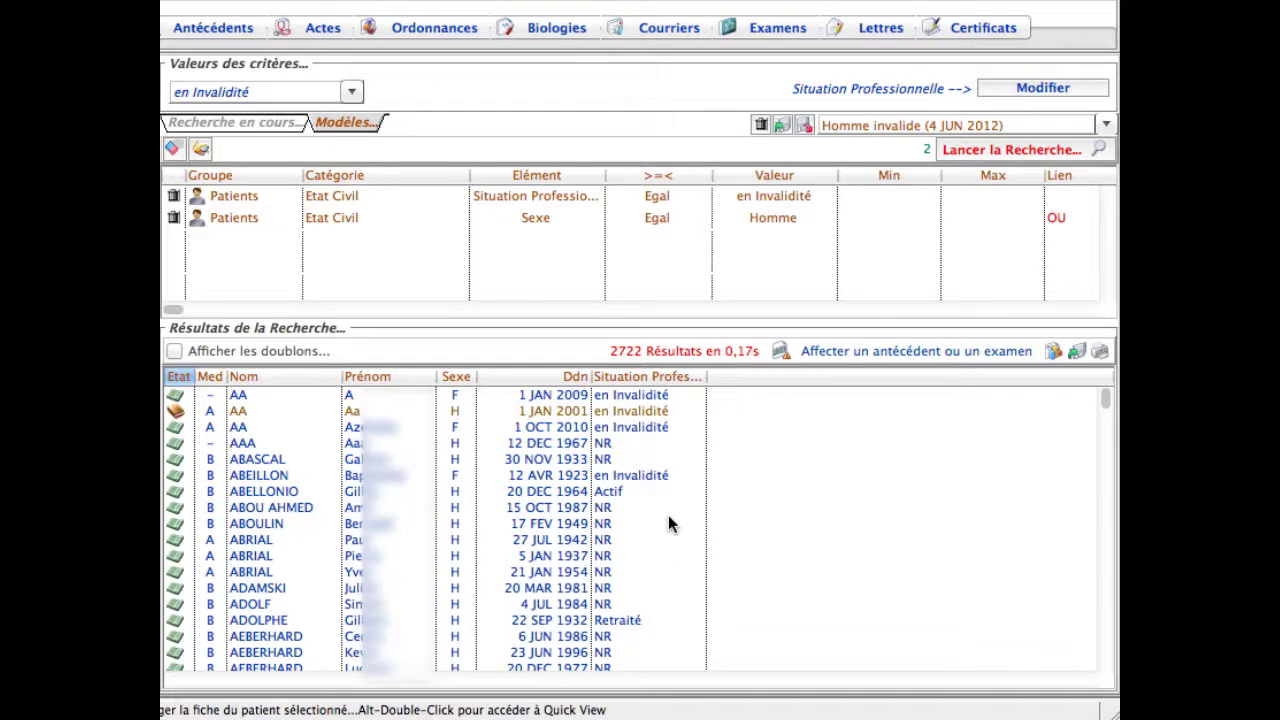
{"action": "left_click", "coordinate": [1058, 215]}
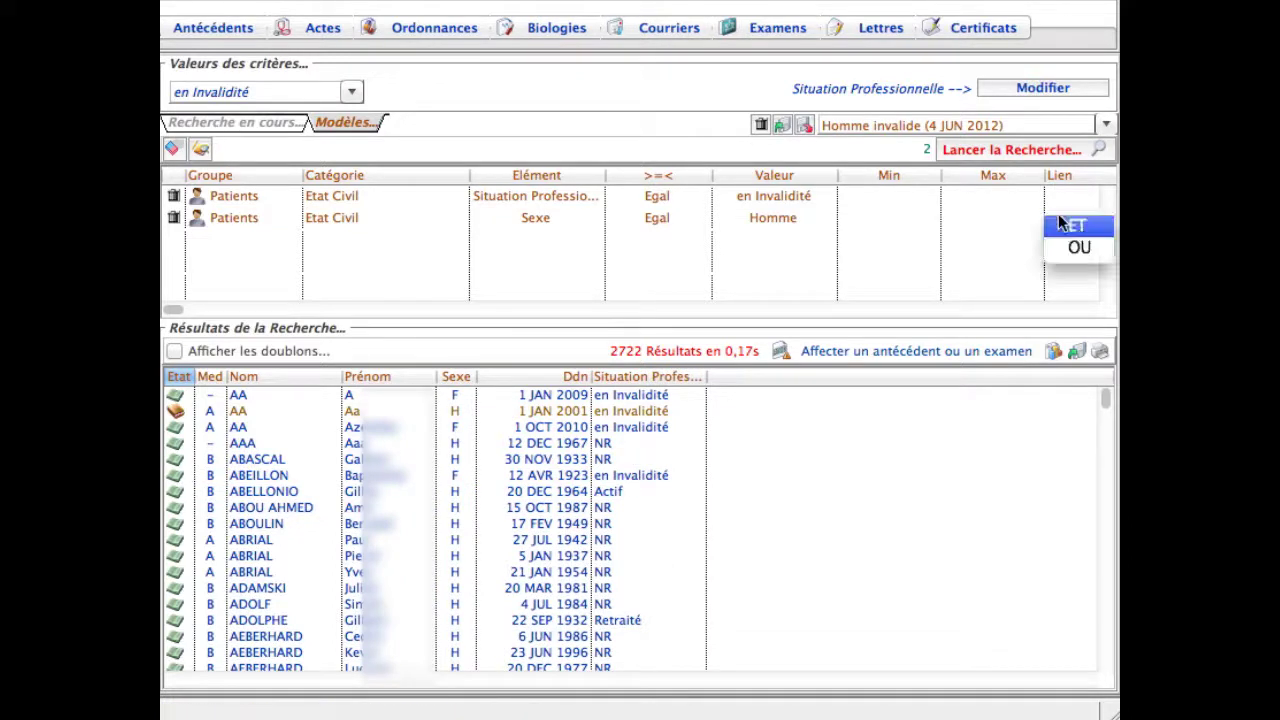
{"action": "left_click", "coordinate": [1062, 226]}
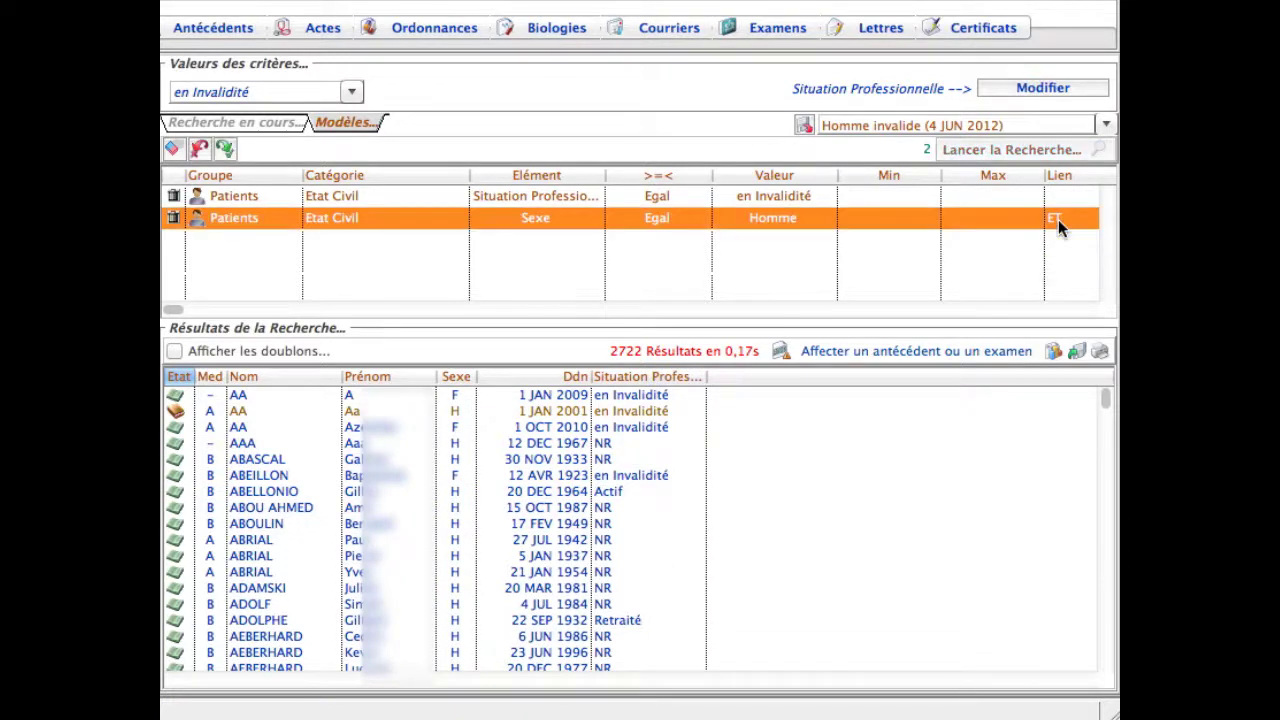
{"action": "left_click", "coordinate": [312, 198]}
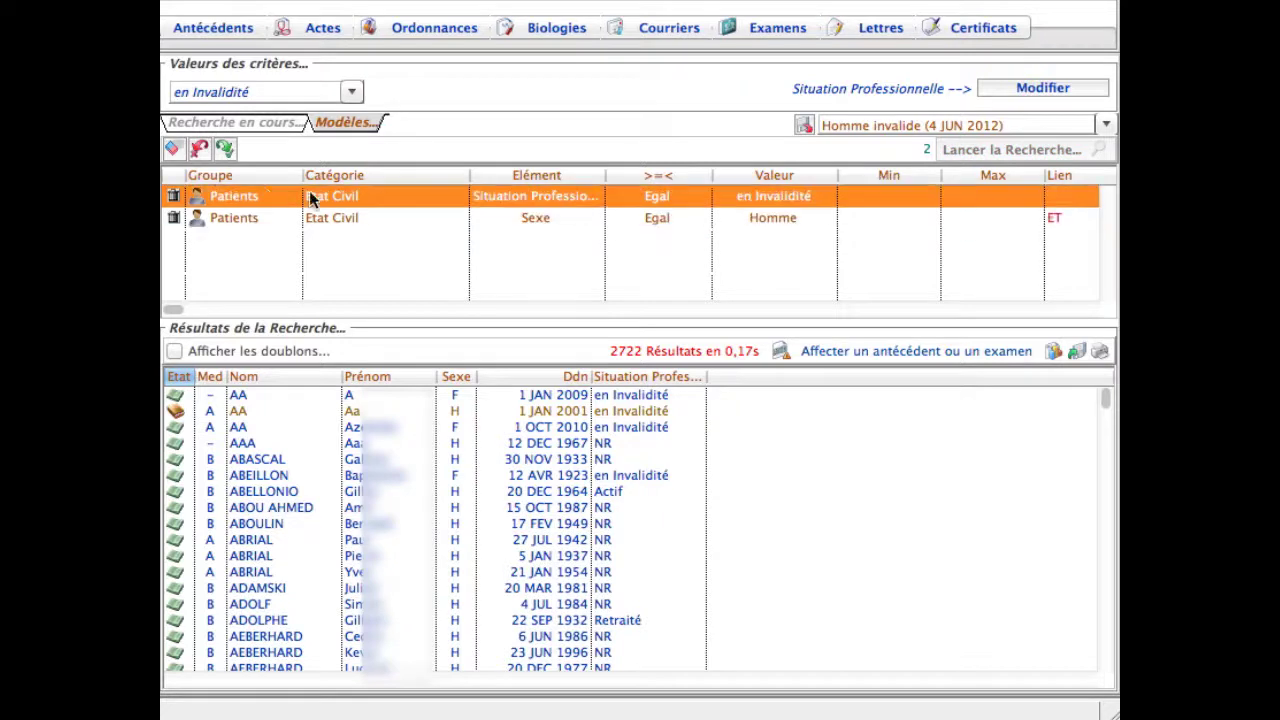
{"action": "left_click", "coordinate": [226, 150]}
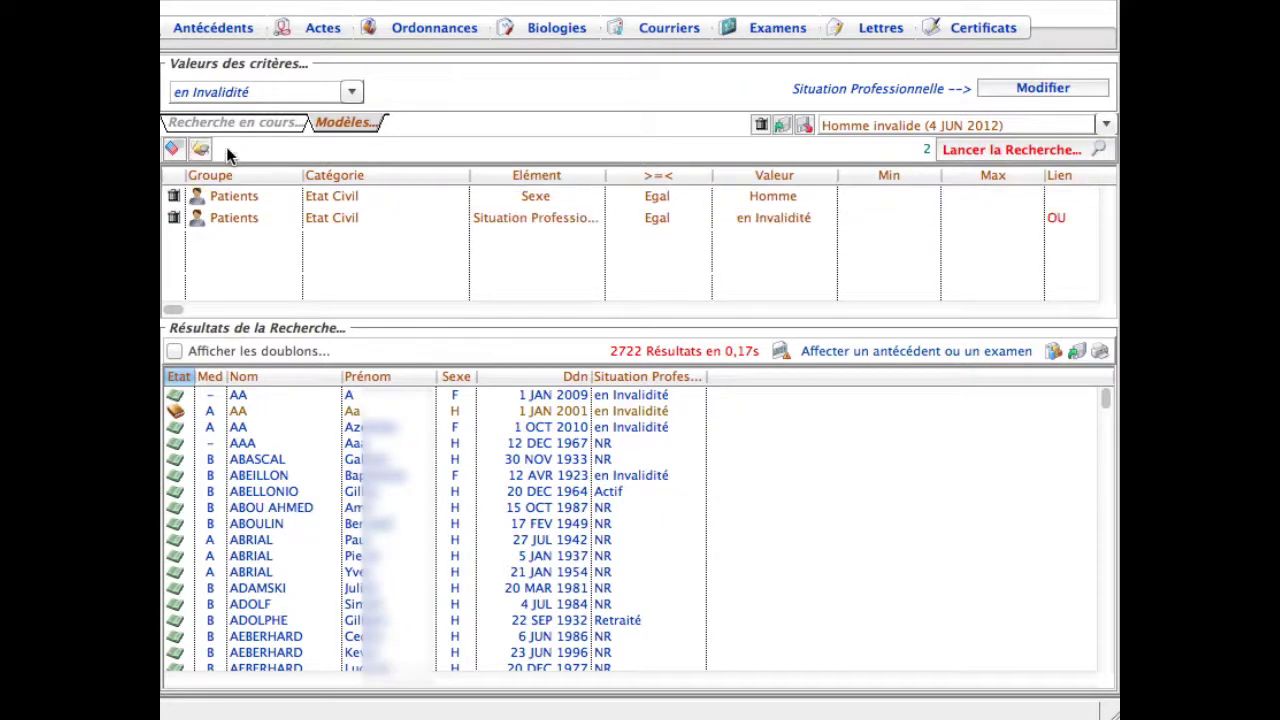
{"action": "left_click", "coordinate": [977, 150]}
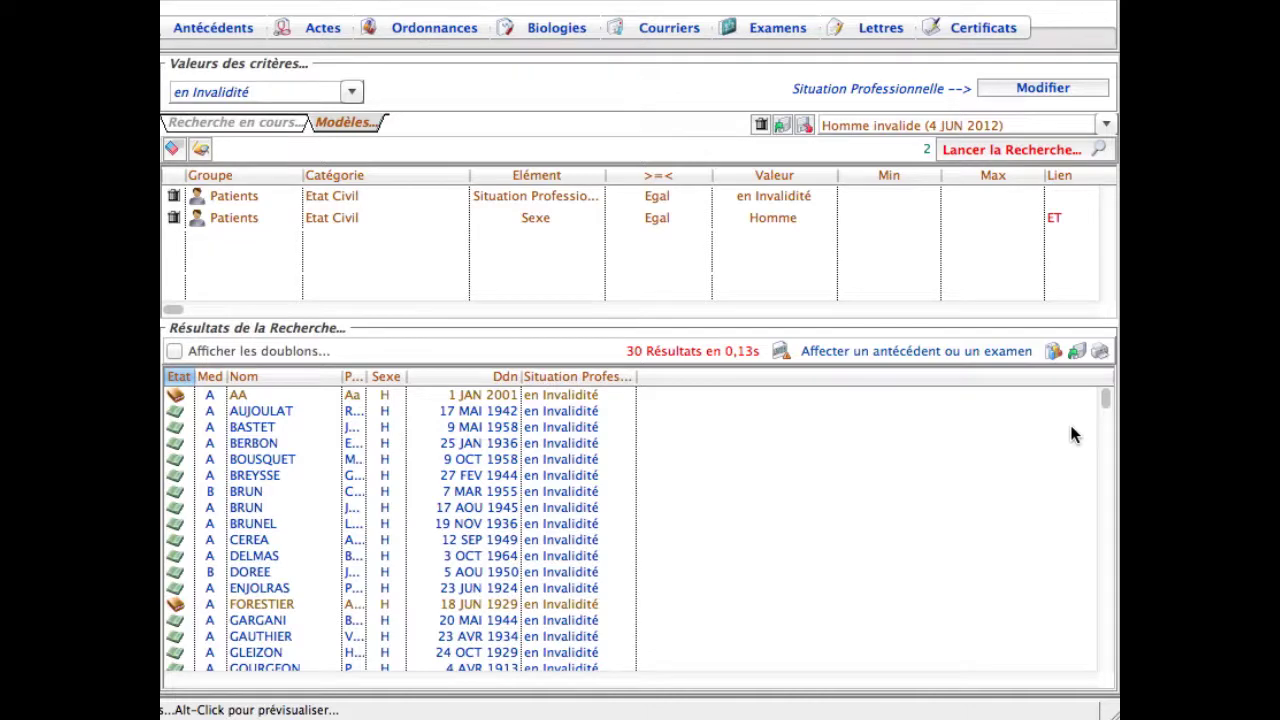
Preview the printout of the search results, look over its pages and close the preview.
{"action": "left_click", "coordinate": [1100, 351], "text": "alt"}
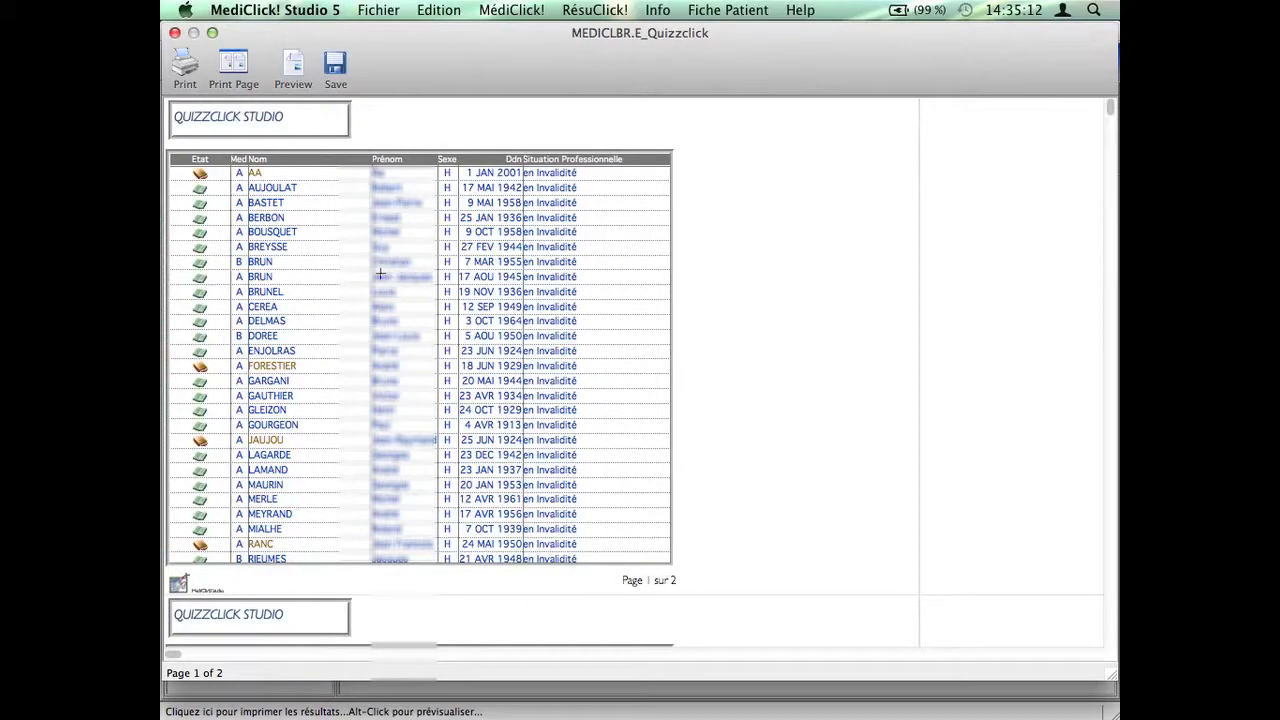
{"action": "scroll", "coordinate": [380, 273], "scroll_direction": "down", "scroll_amount": 5}
{"action": "scroll", "coordinate": [380, 273], "scroll_direction": "up", "scroll_amount": 5}
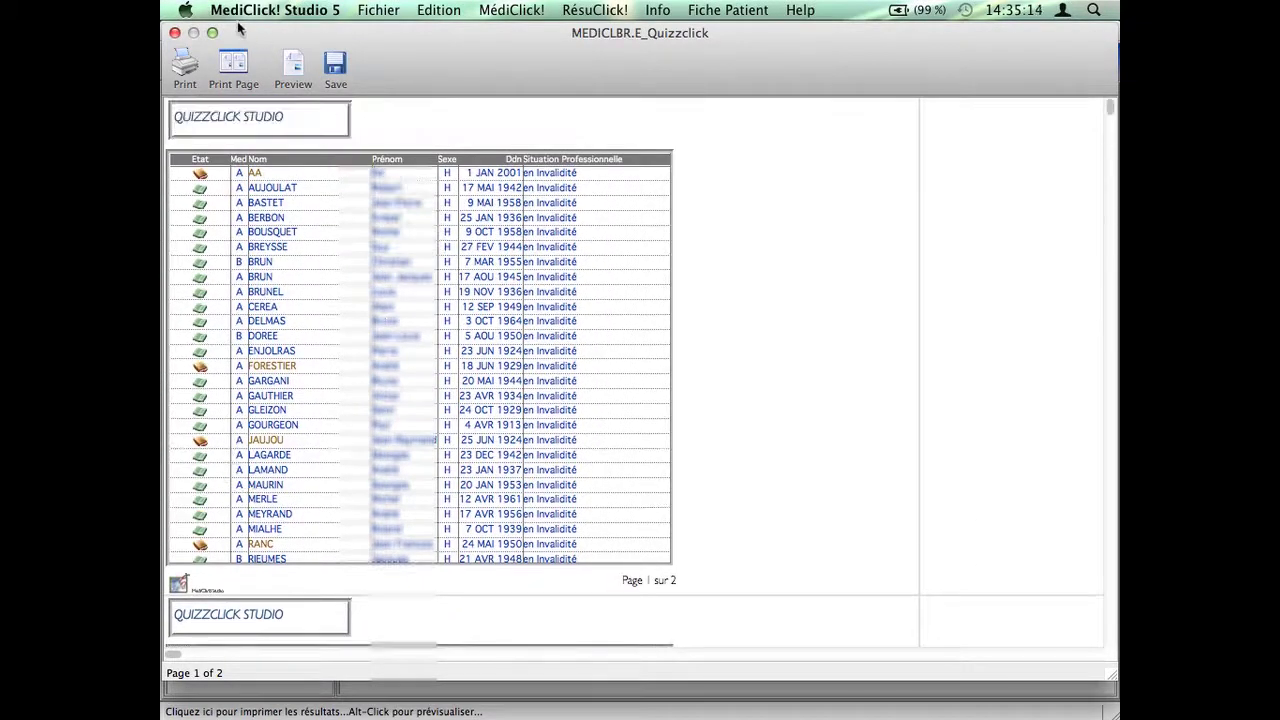
{"action": "left_click", "coordinate": [175, 32]}
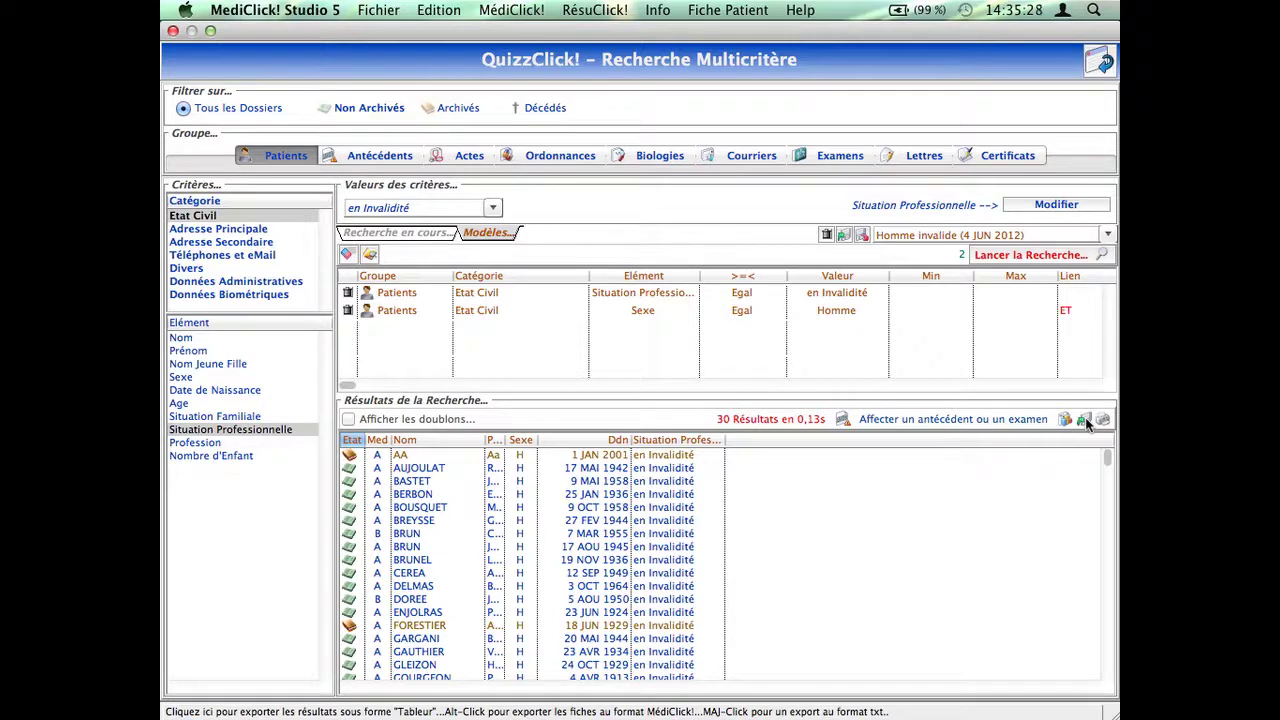
Export the search results as a spreadsheet file.
{"action": "left_click", "coordinate": [1085, 421]}
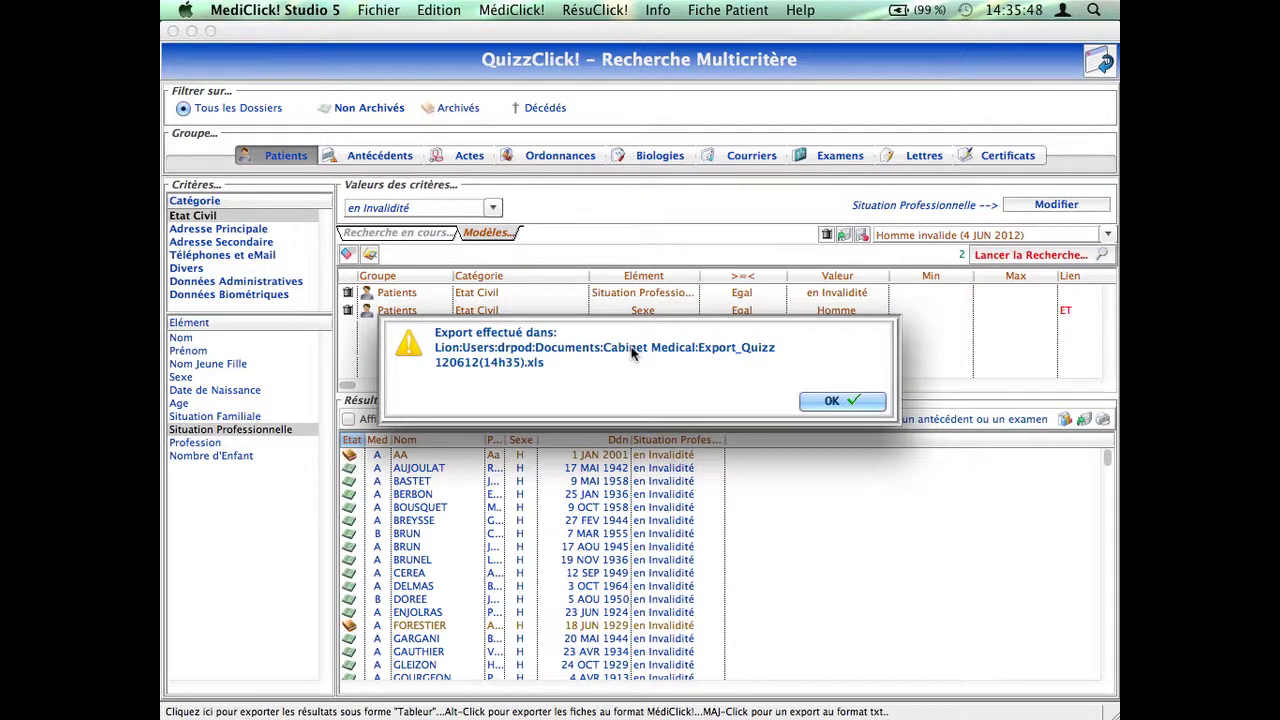
{"action": "left_click", "coordinate": [822, 403]}
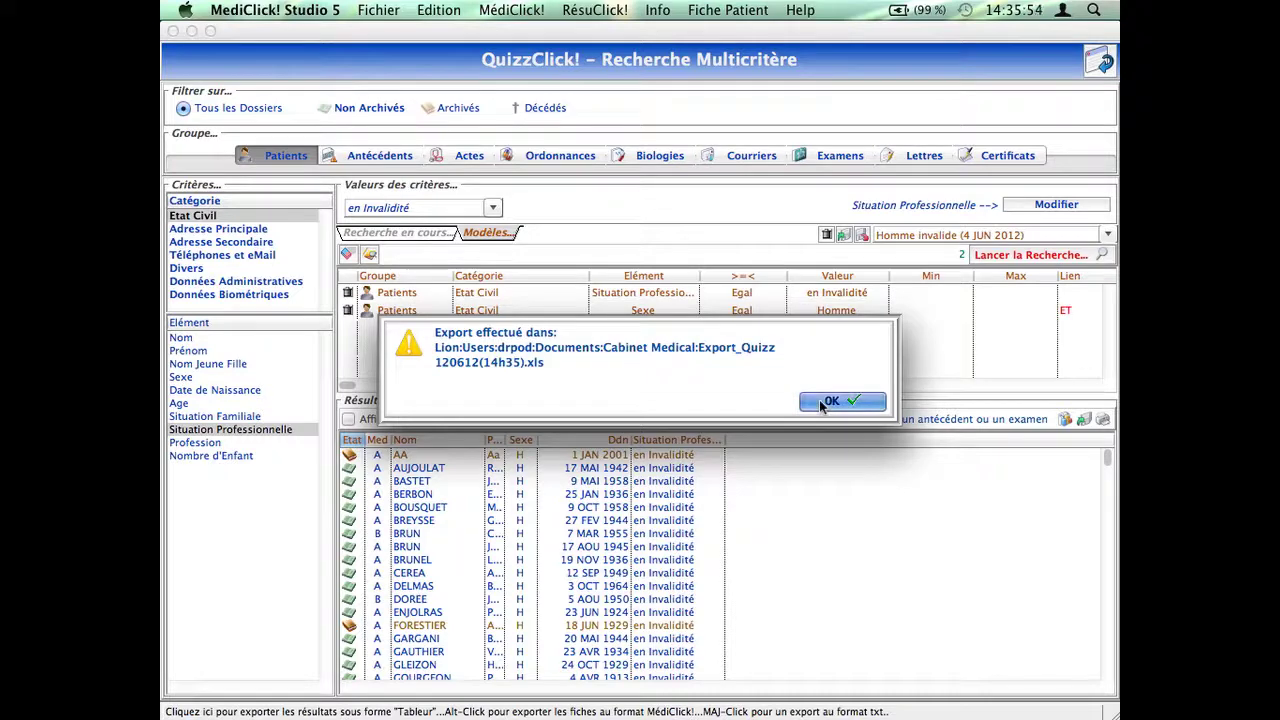
Switch to Finder and locate the exported file "Export_Quizz 120612(14h35).xls" in the Cabinet Medical folder under Documents.
{"action": "key", "text": "alt+Tab"}
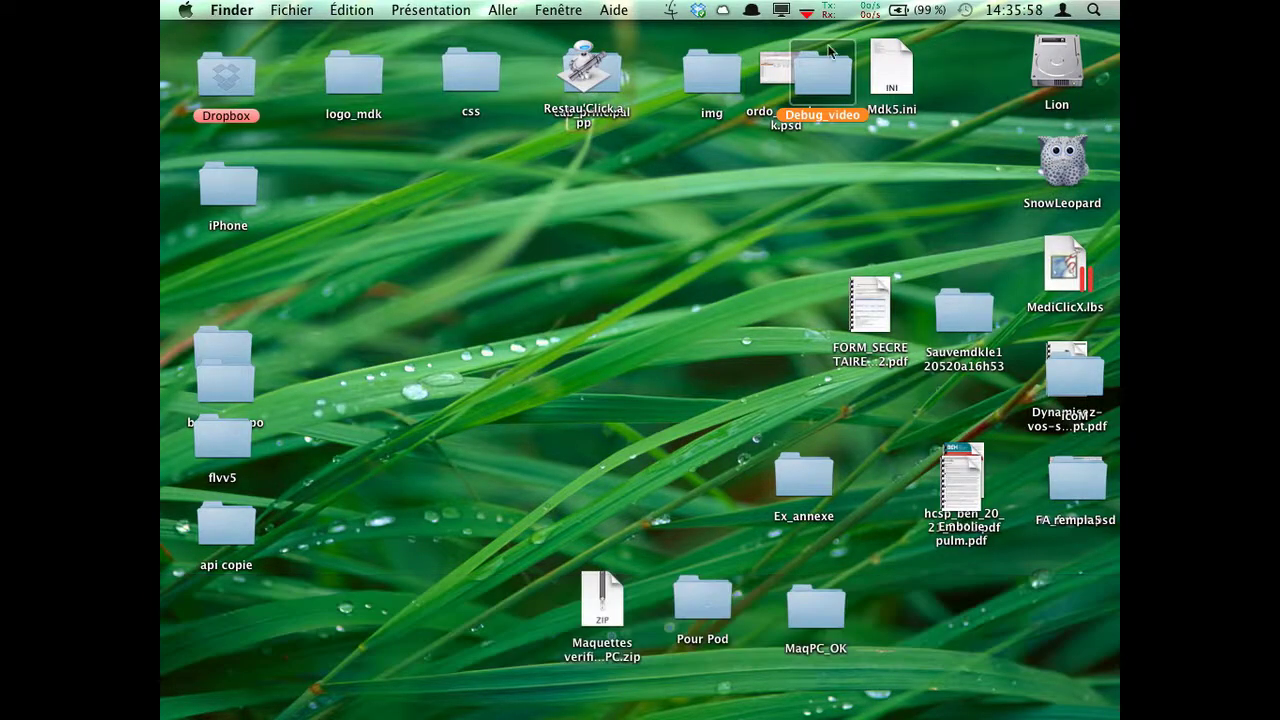
{"action": "double_click", "coordinate": [1057, 68]}
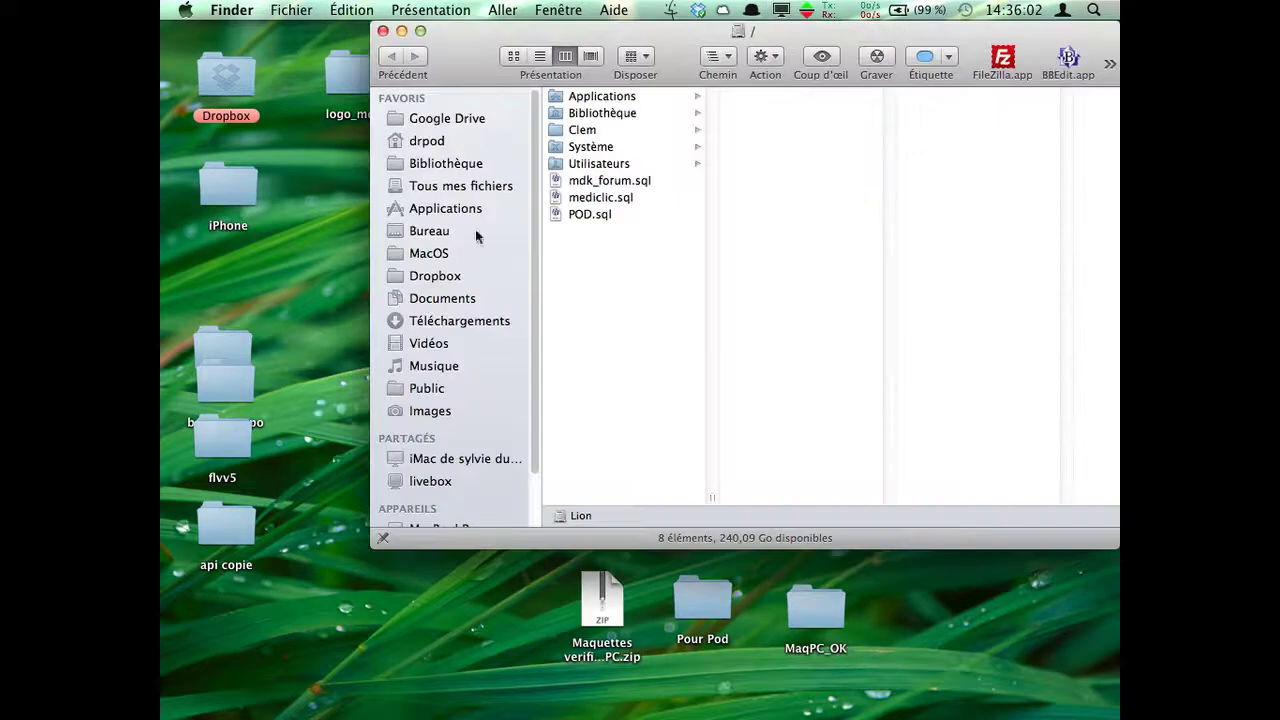
{"action": "left_click", "coordinate": [448, 299]}
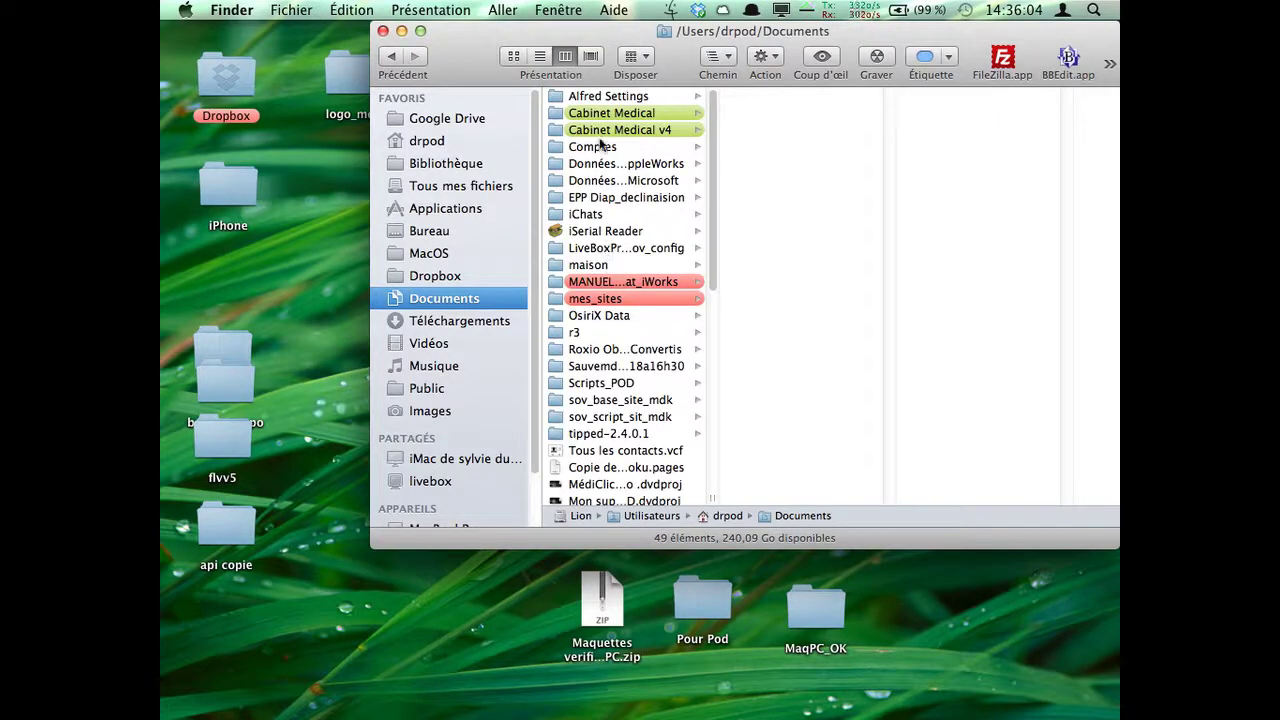
{"action": "left_click", "coordinate": [602, 117]}
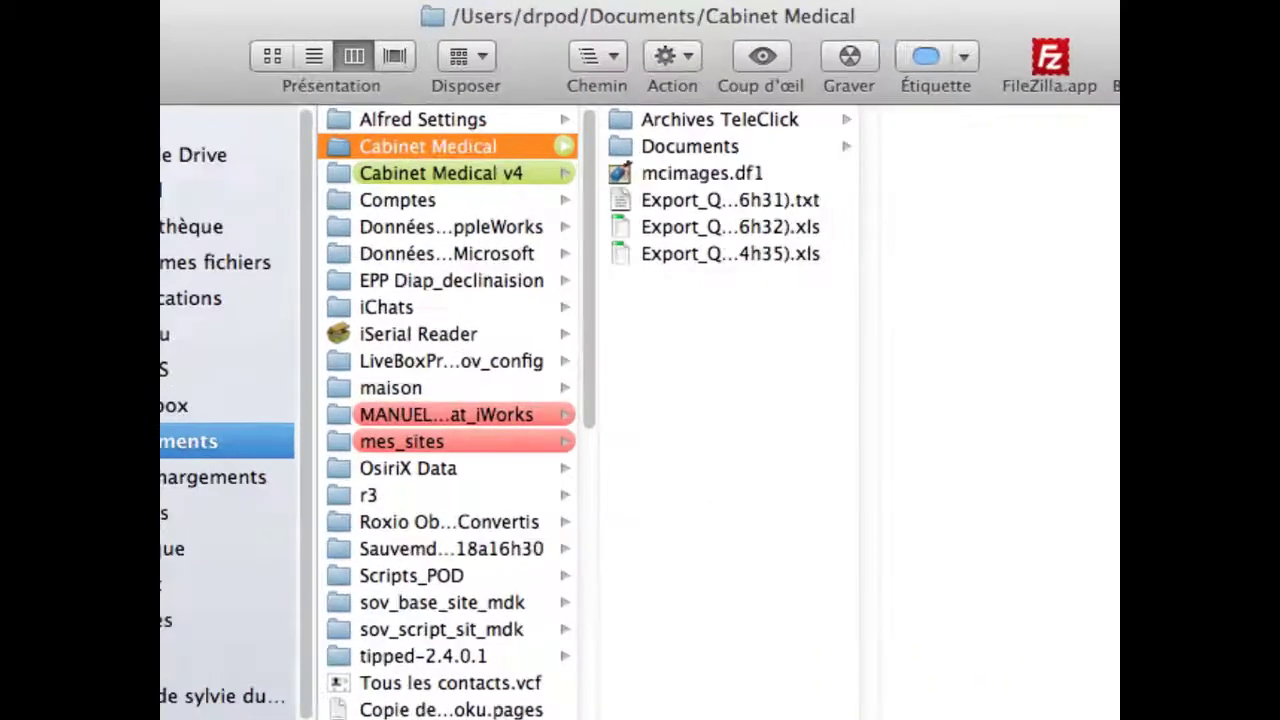
{"action": "left_click_drag", "start_coordinate": [888, 497], "coordinate": [1008, 497]}
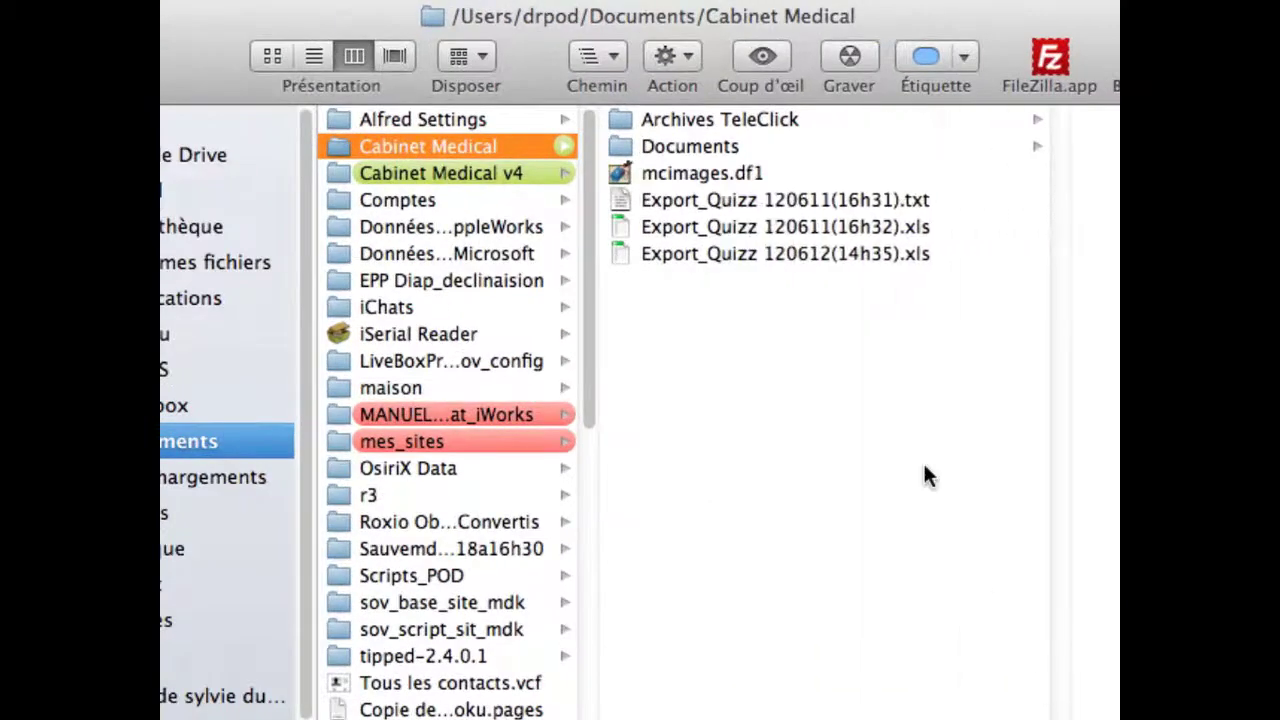
{"action": "left_click", "coordinate": [688, 253]}
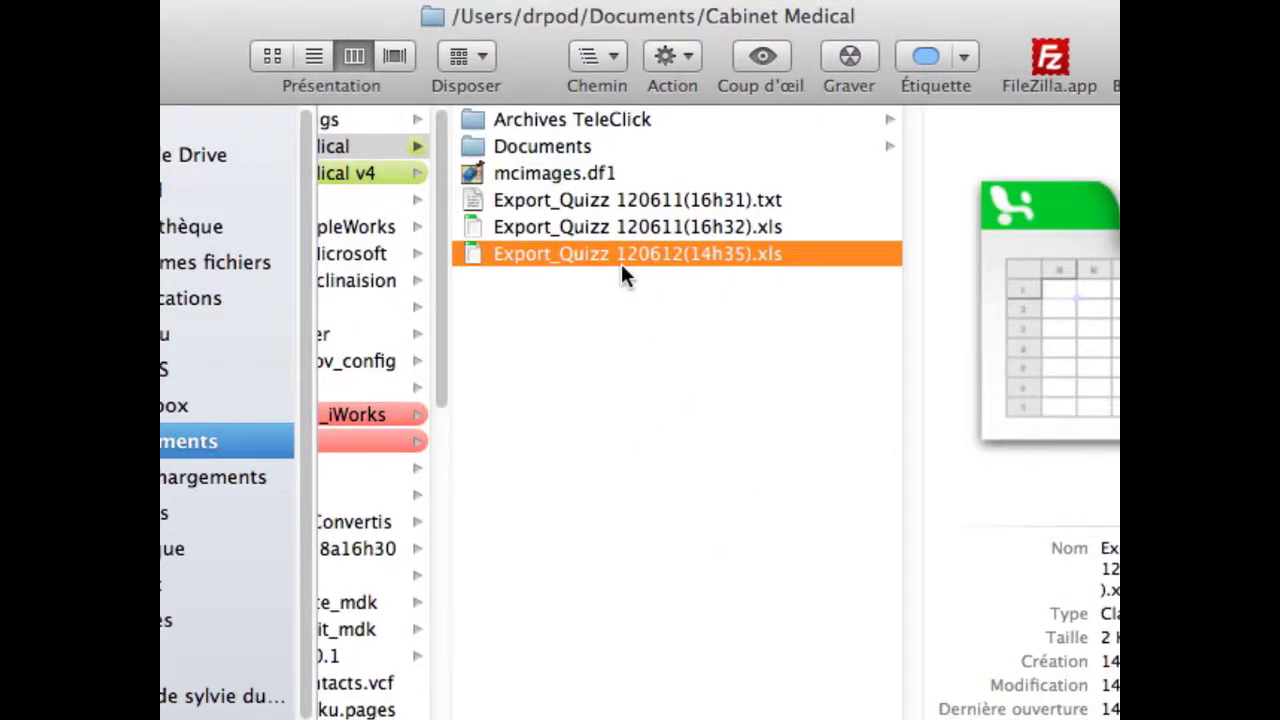
Switch back to MediClick, open the patient record export for the search results, look through the records listed for export and close it.
{"action": "key", "text": "super+Tab"}
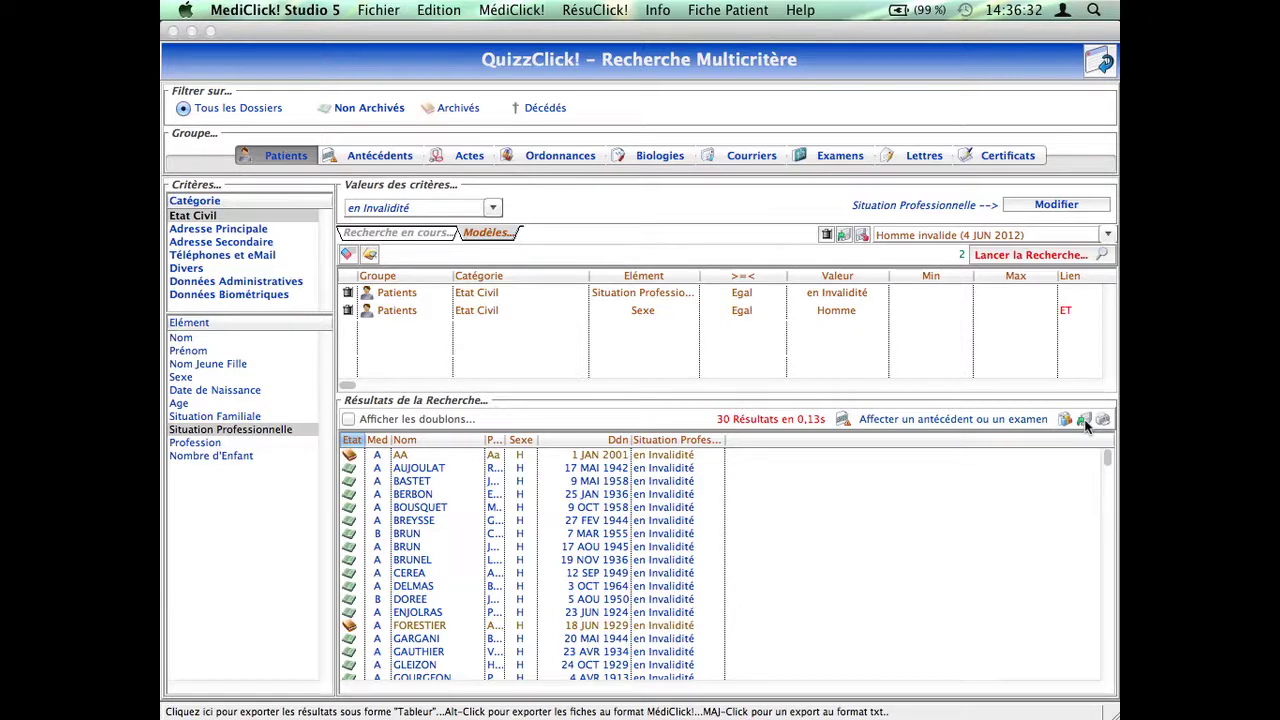
{"action": "key", "text": "alt"}
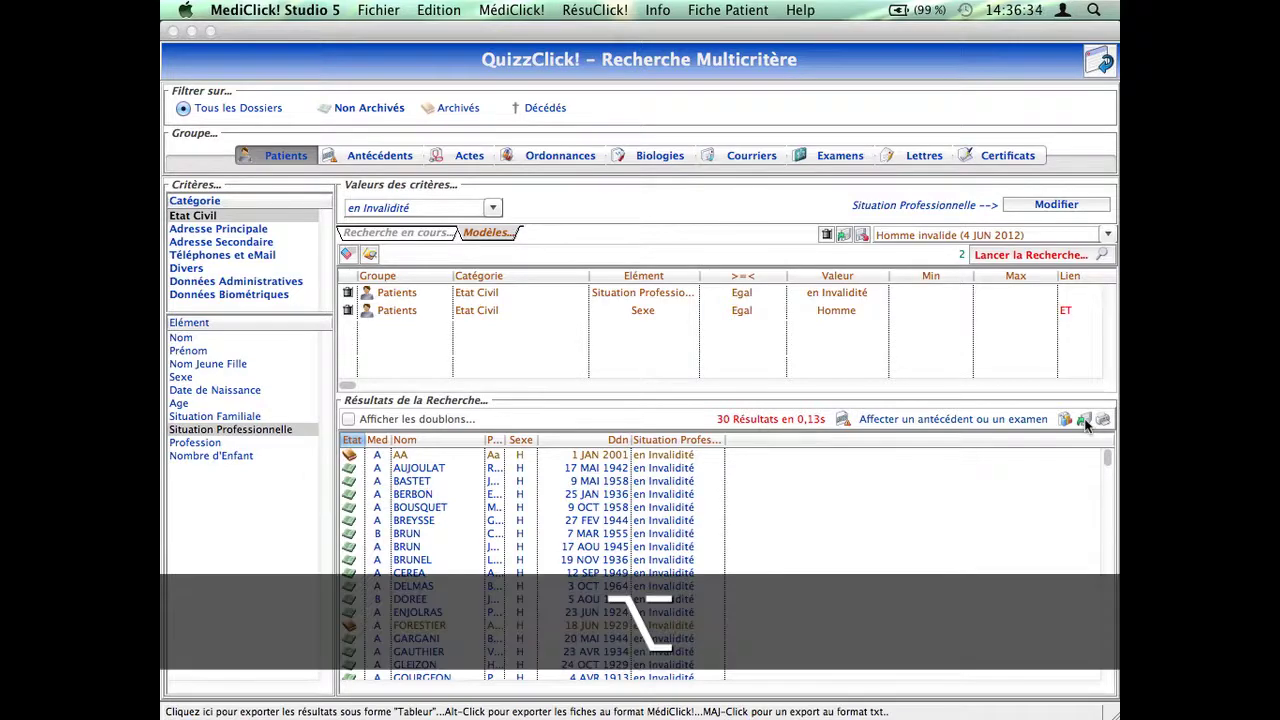
{"action": "left_click", "coordinate": [1086, 423], "text": "alt"}
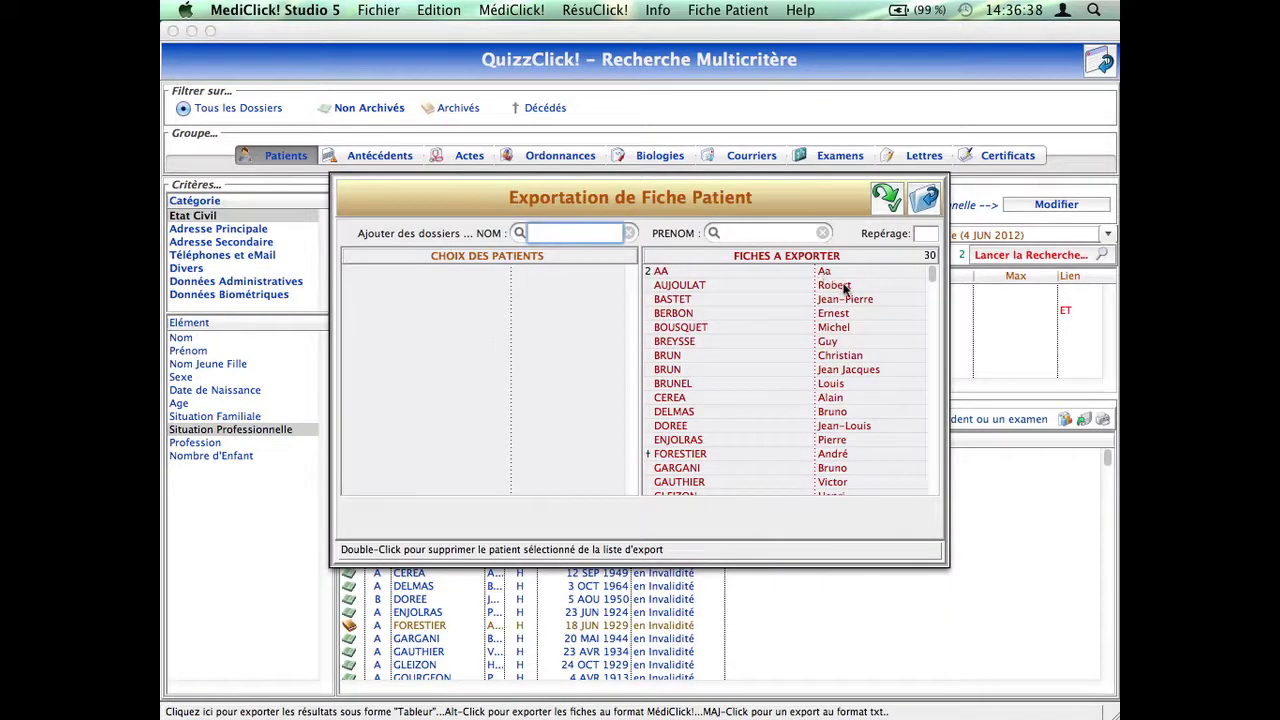
{"action": "mouse_move", "coordinate": [1016, 243]}
{"action": "left_mouse_down"}
{"action": "mouse_move", "coordinate": [1023, 529]}
{"action": "mouse_move", "coordinate": [1013, 240]}
{"action": "left_mouse_up"}
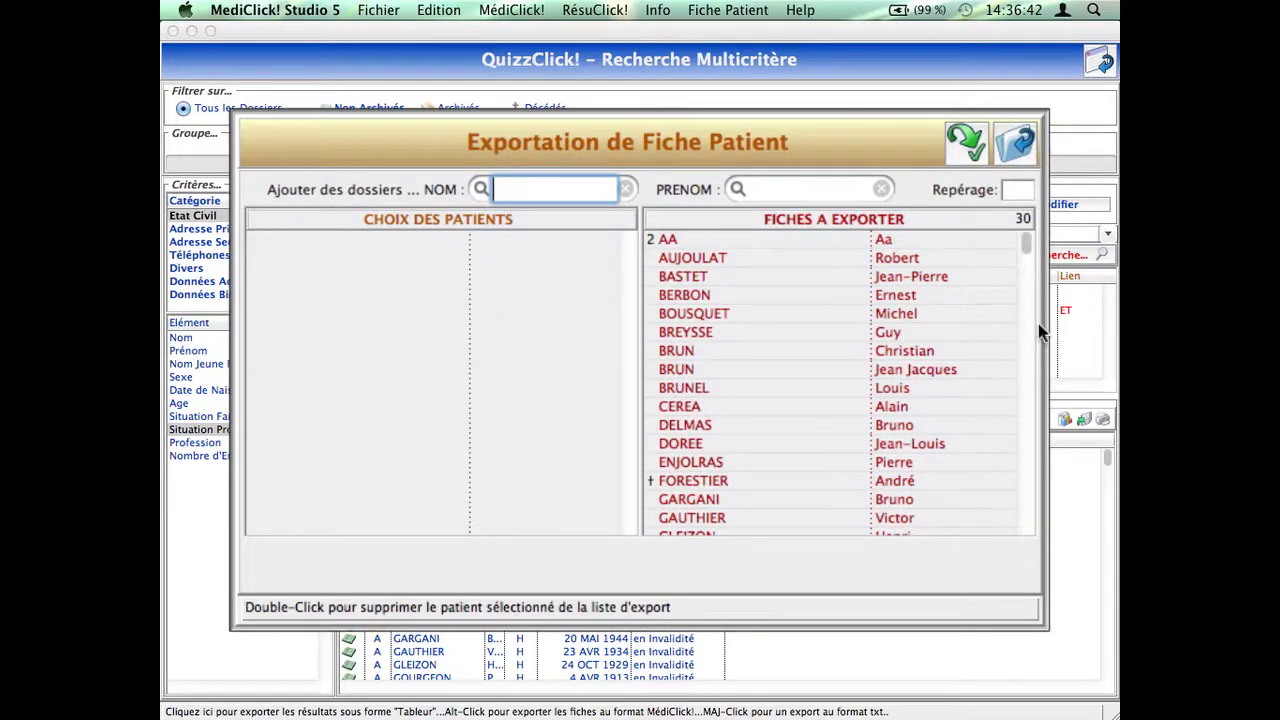
{"action": "left_click_drag", "start_coordinate": [1023, 243], "coordinate": [1030, 553]}
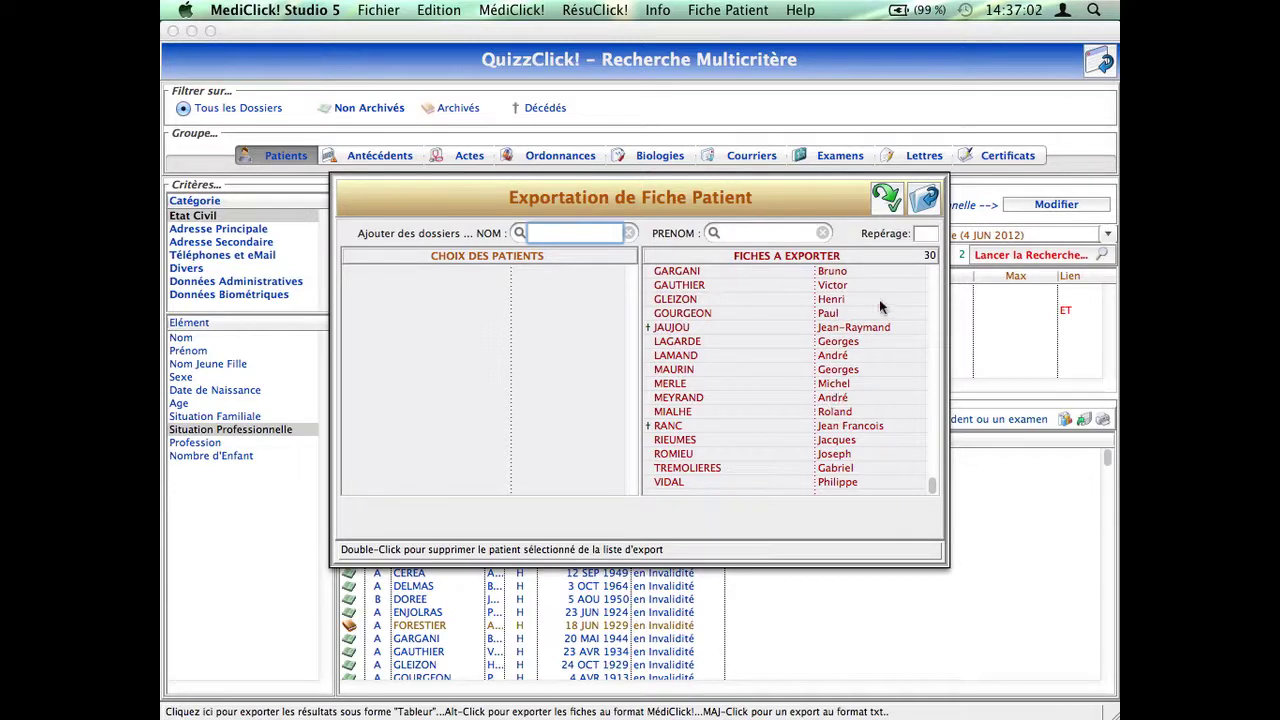
{"action": "left_click", "coordinate": [920, 203]}
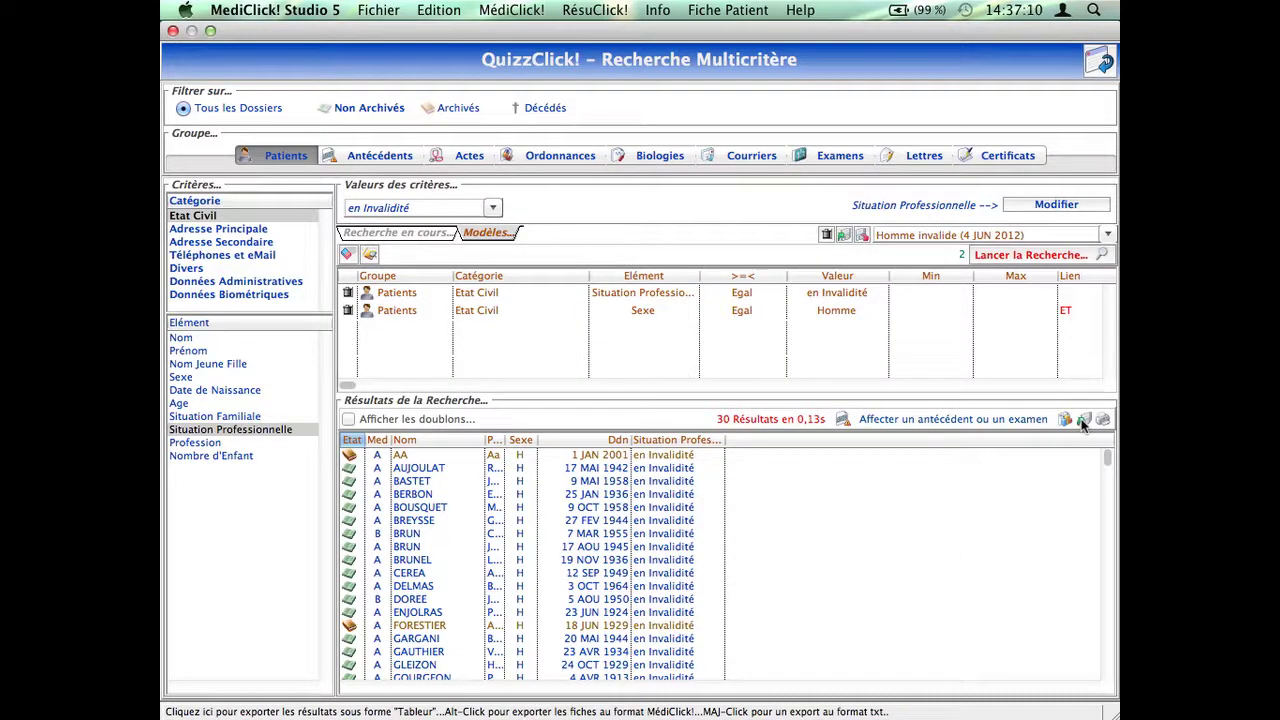
Export the search results as a txt file and acknowledge the export.
{"action": "key", "text": "shift"}
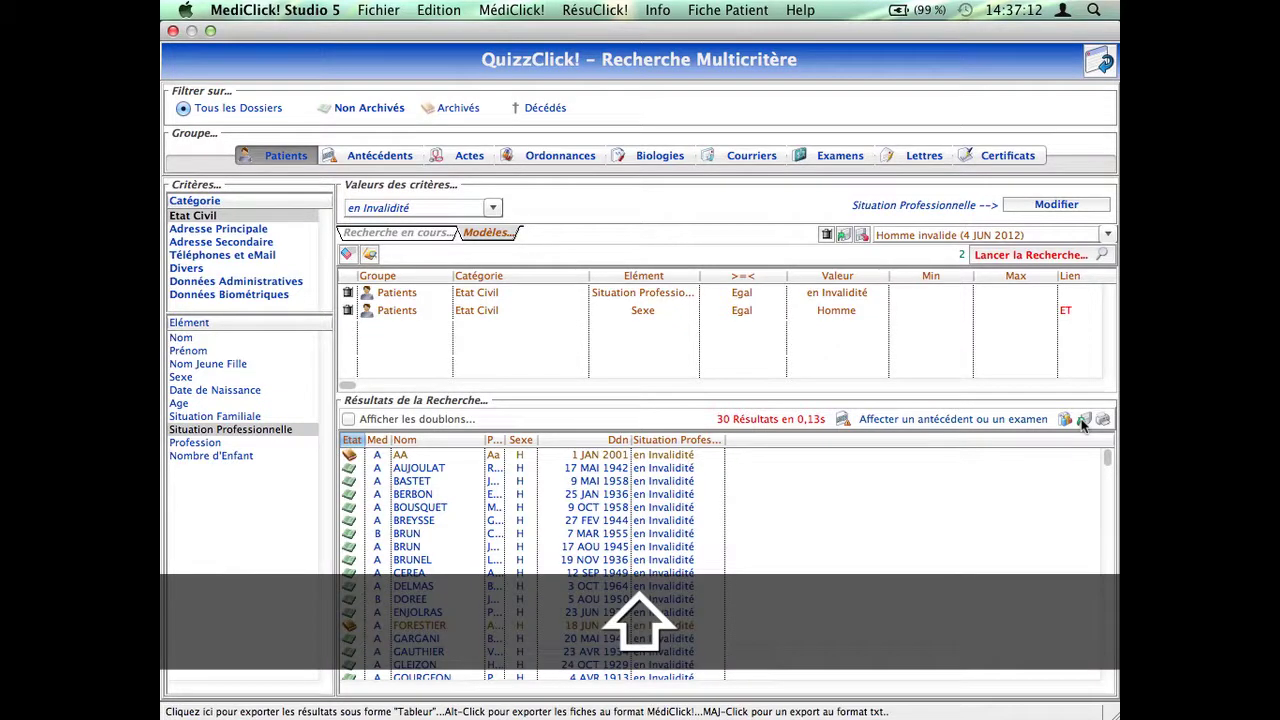
{"action": "left_click", "coordinate": [1084, 420], "text": "shift"}
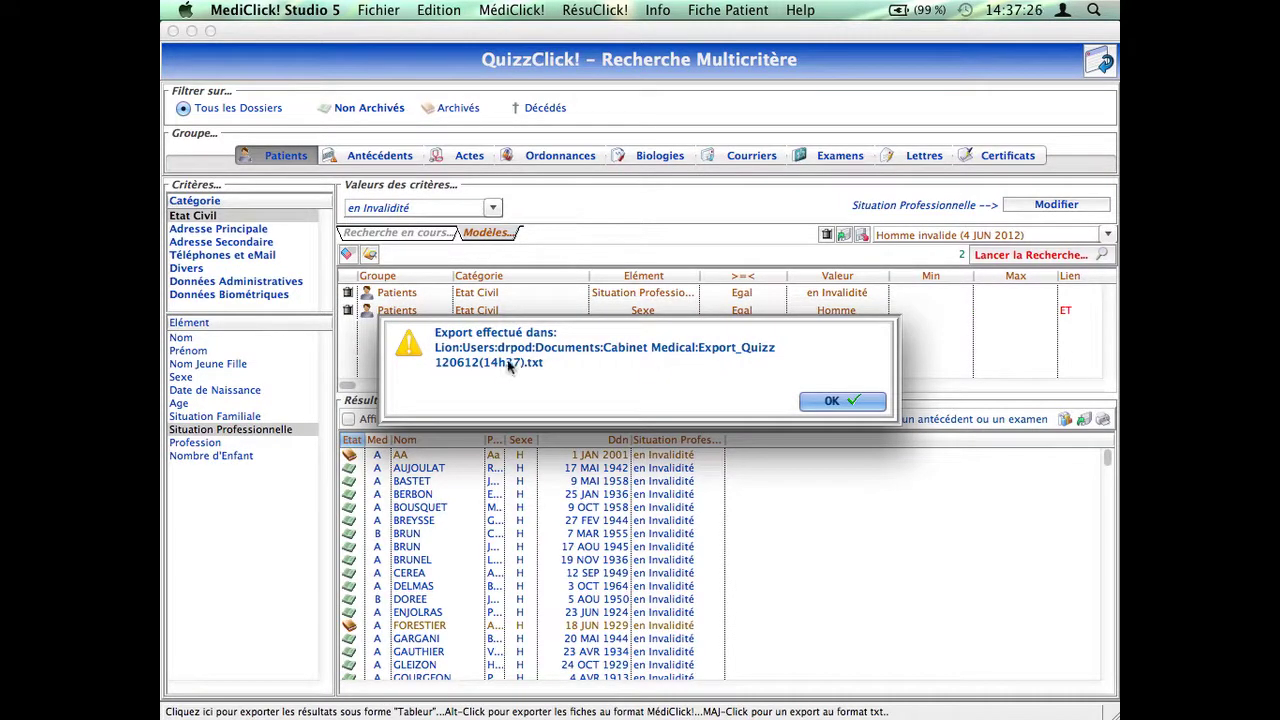
{"action": "left_click", "coordinate": [833, 402]}
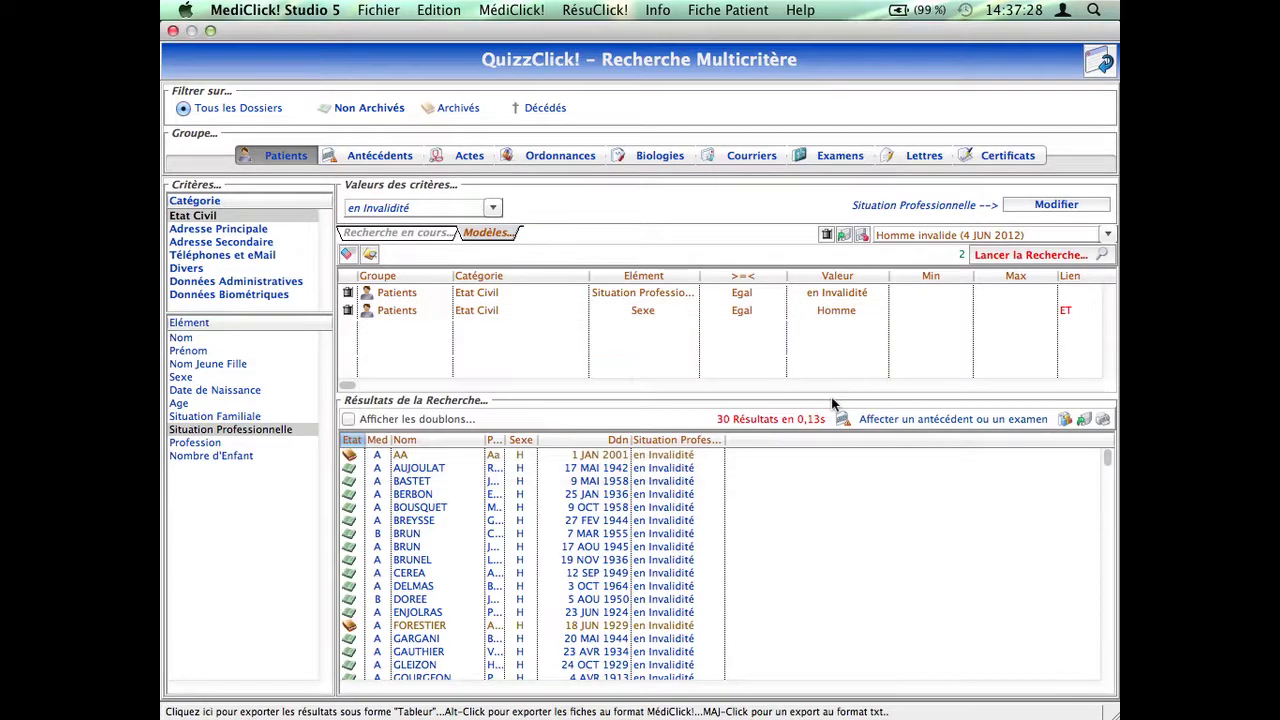
Switch to Finder and preview the exported file "Export_Quizz 120612(14h37).txt" in the Cabinet Medical folder.
{"action": "key", "text": "alt+Tab"}
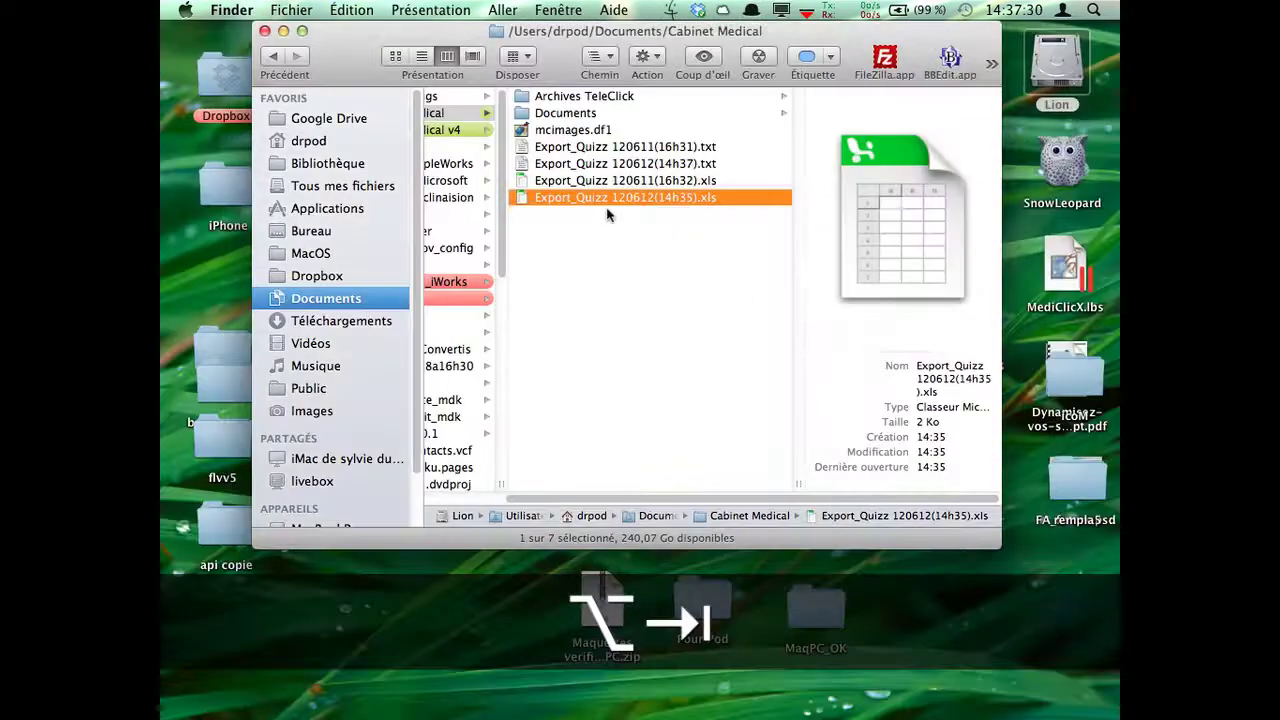
{"action": "left_click", "coordinate": [625, 163]}
{"action": "key", "text": "space"}
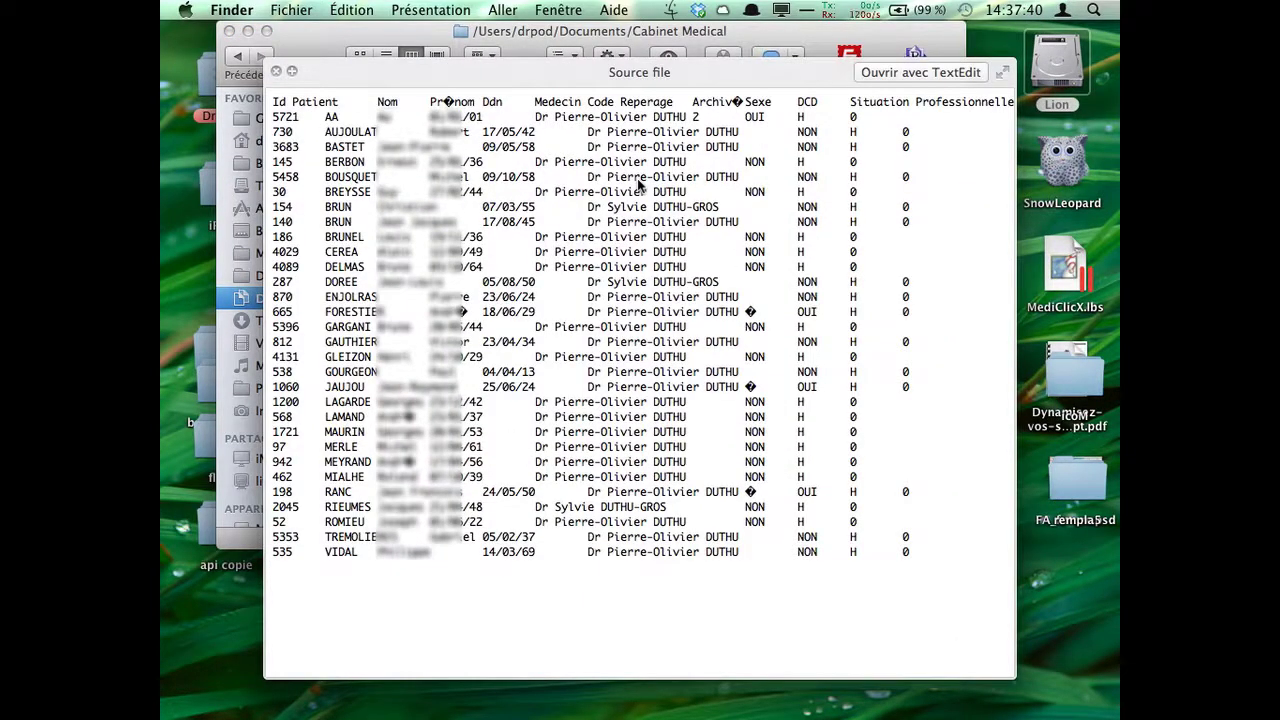
{"action": "key", "text": "space"}
Switch back to MediClick, chart the search results by age and preview the chart's printout.
{"action": "key", "text": "super+Tab"}
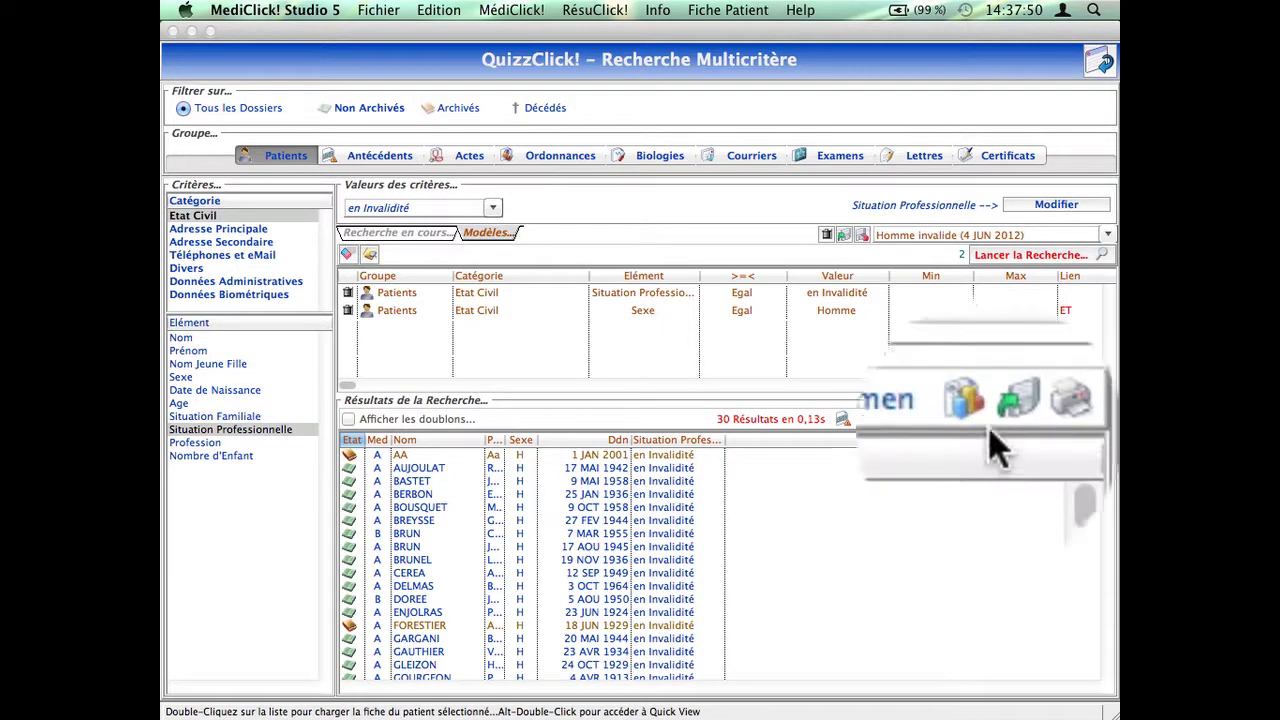
{"action": "left_click", "coordinate": [987, 420]}
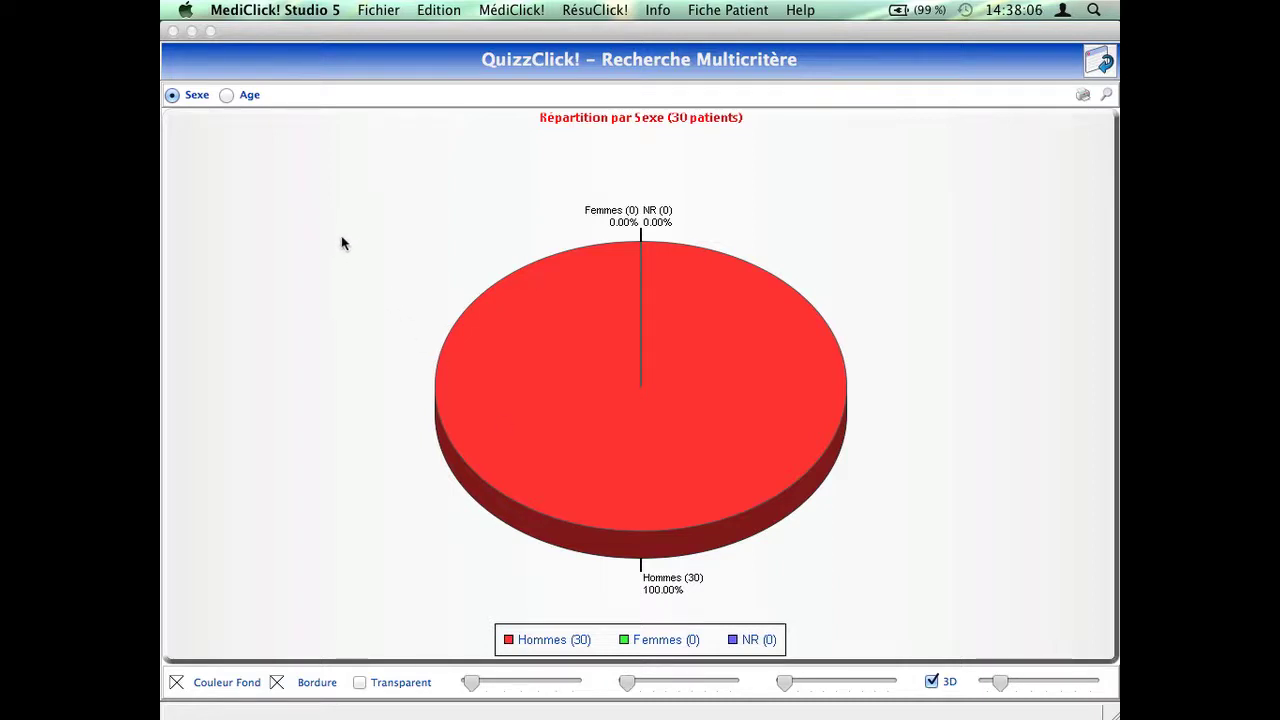
{"action": "left_click", "coordinate": [227, 96]}
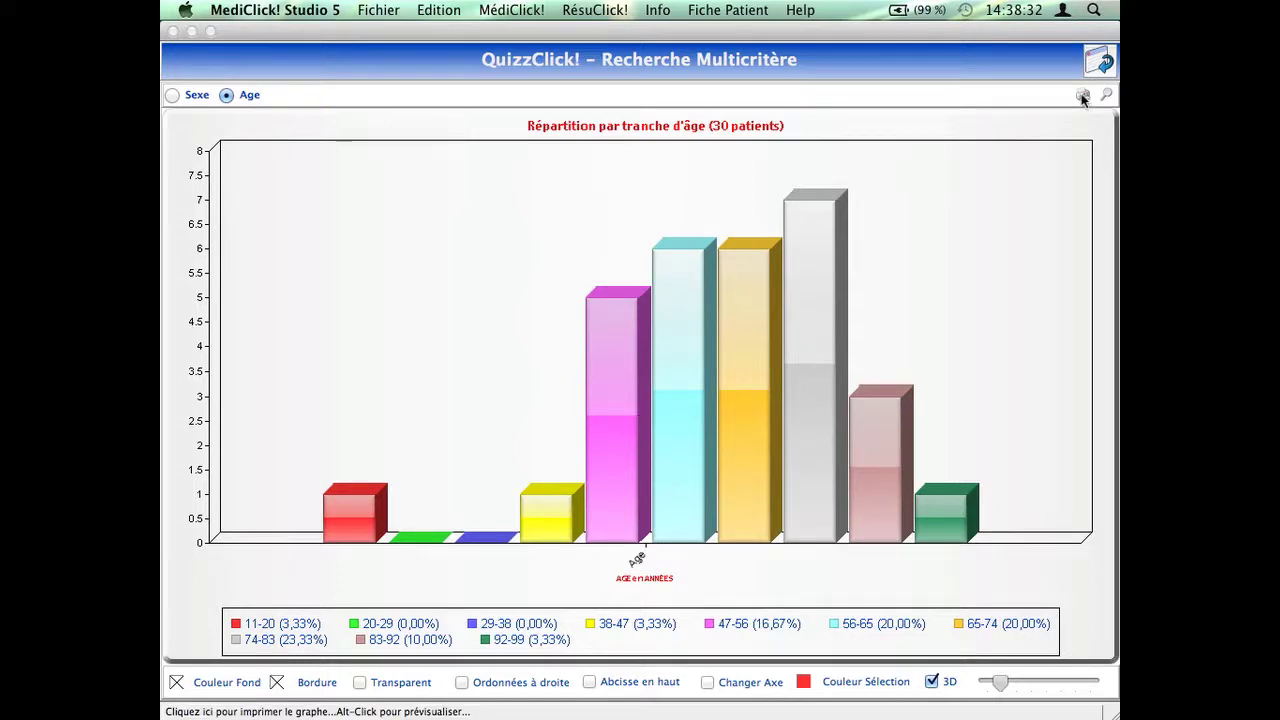
{"action": "left_click", "coordinate": [1082, 95], "text": "alt"}
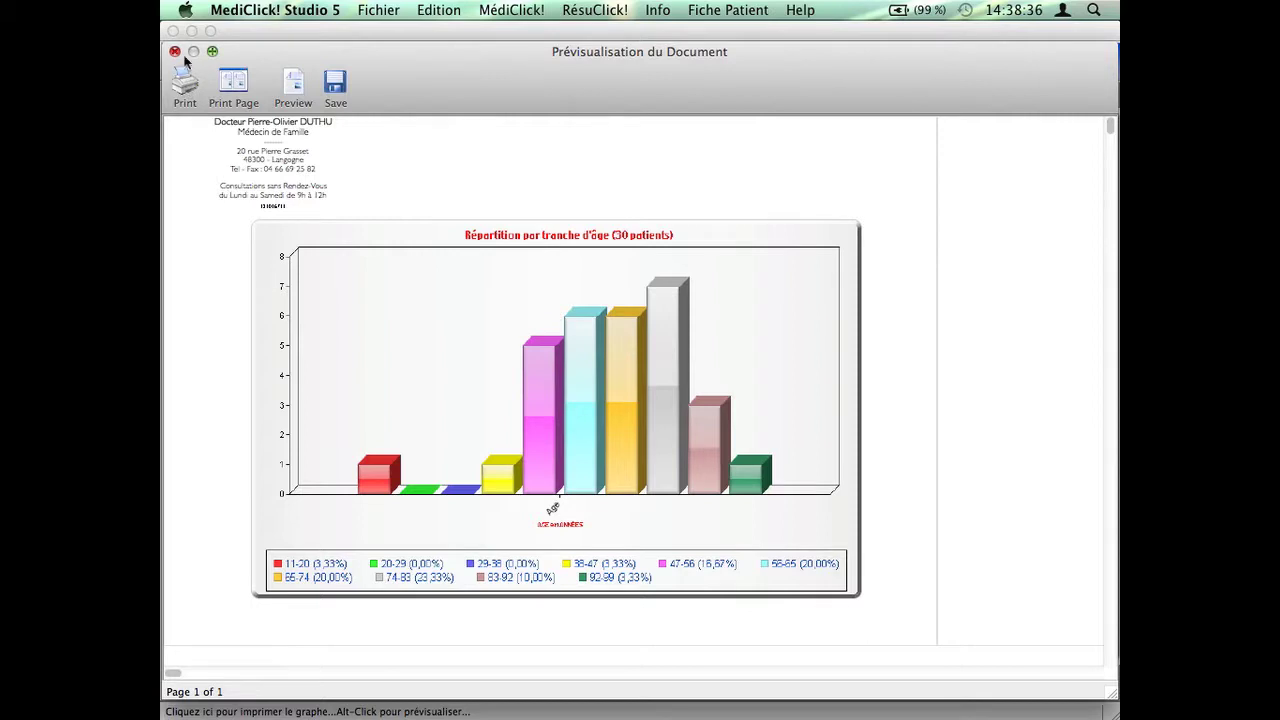
{"action": "left_click", "coordinate": [174, 51]}
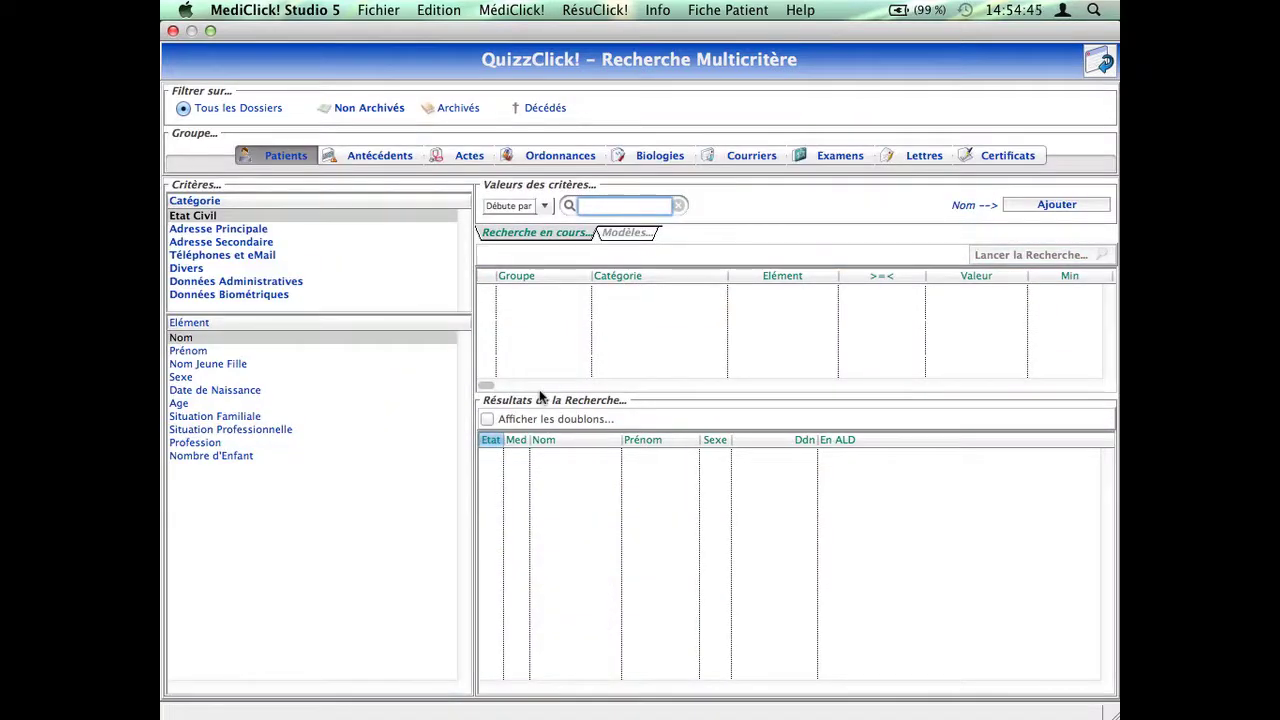
Add an Ordonnances search criterion for the therapeutic class "Antidiabétiques systémiques, insulines exclues" under Métabolisme et Nutrition.
{"action": "left_click", "coordinate": [546, 155]}
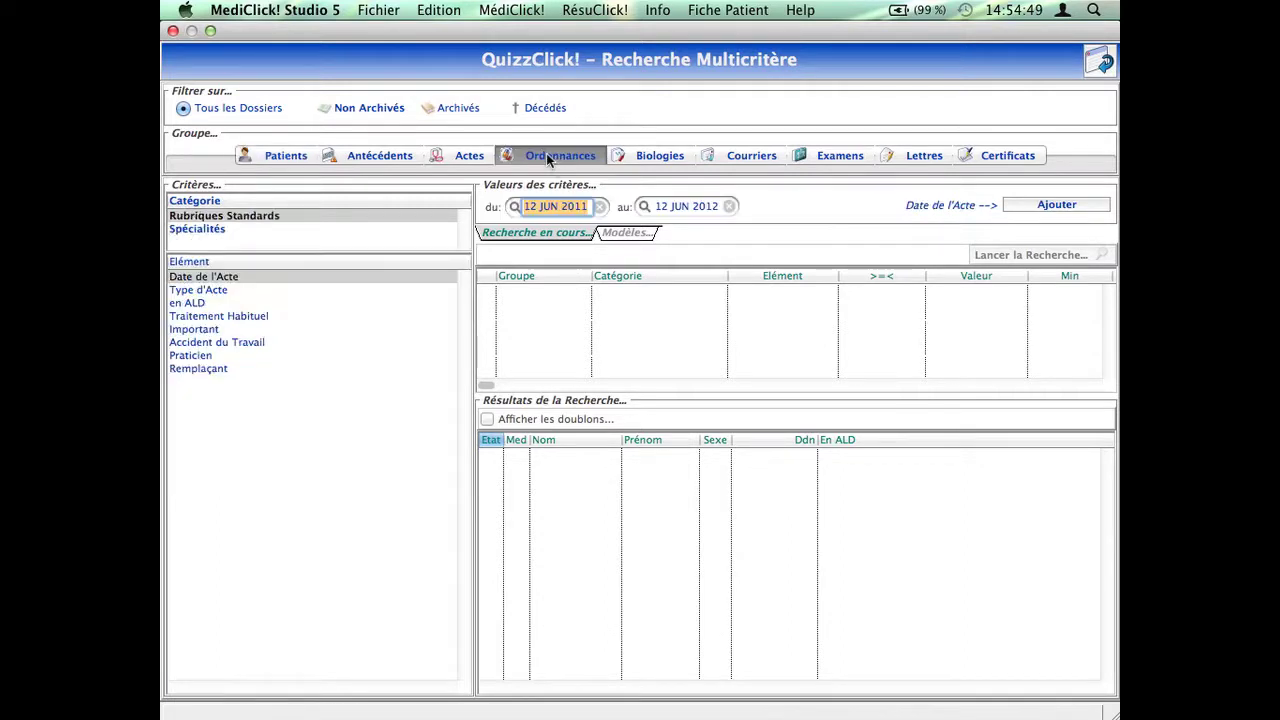
{"action": "left_click", "coordinate": [216, 230]}
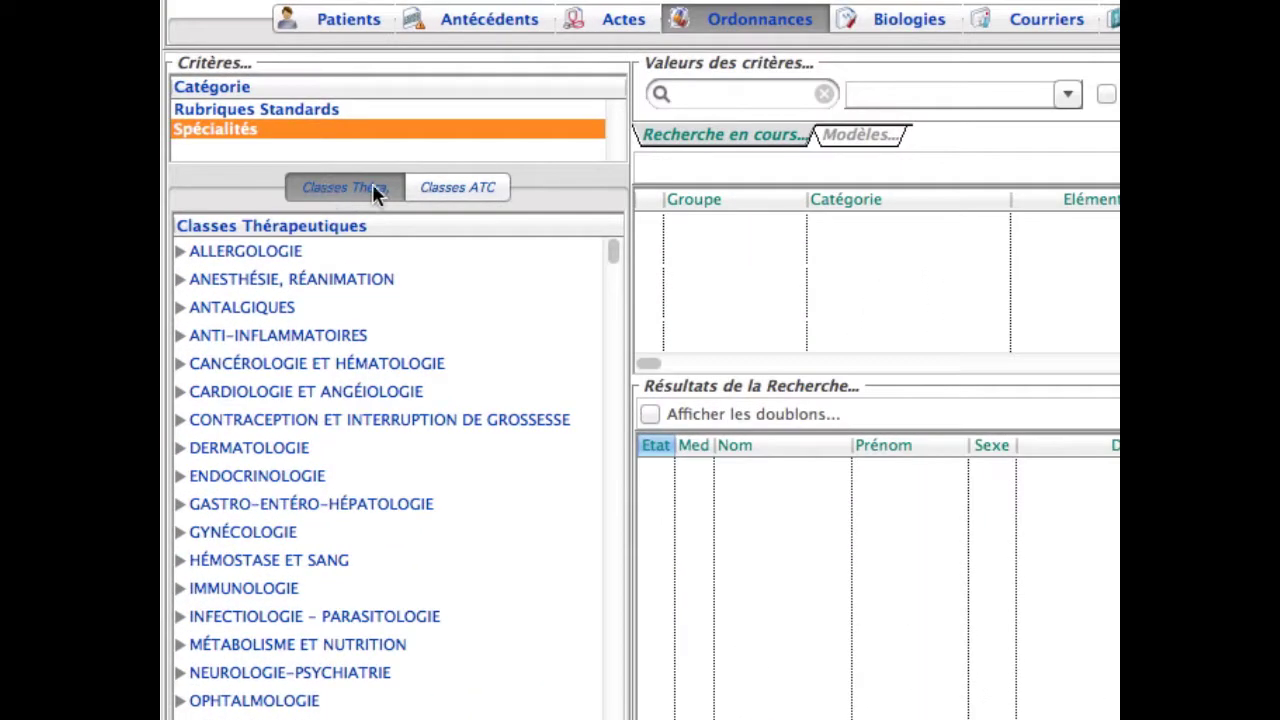
{"action": "left_click", "coordinate": [182, 646]}
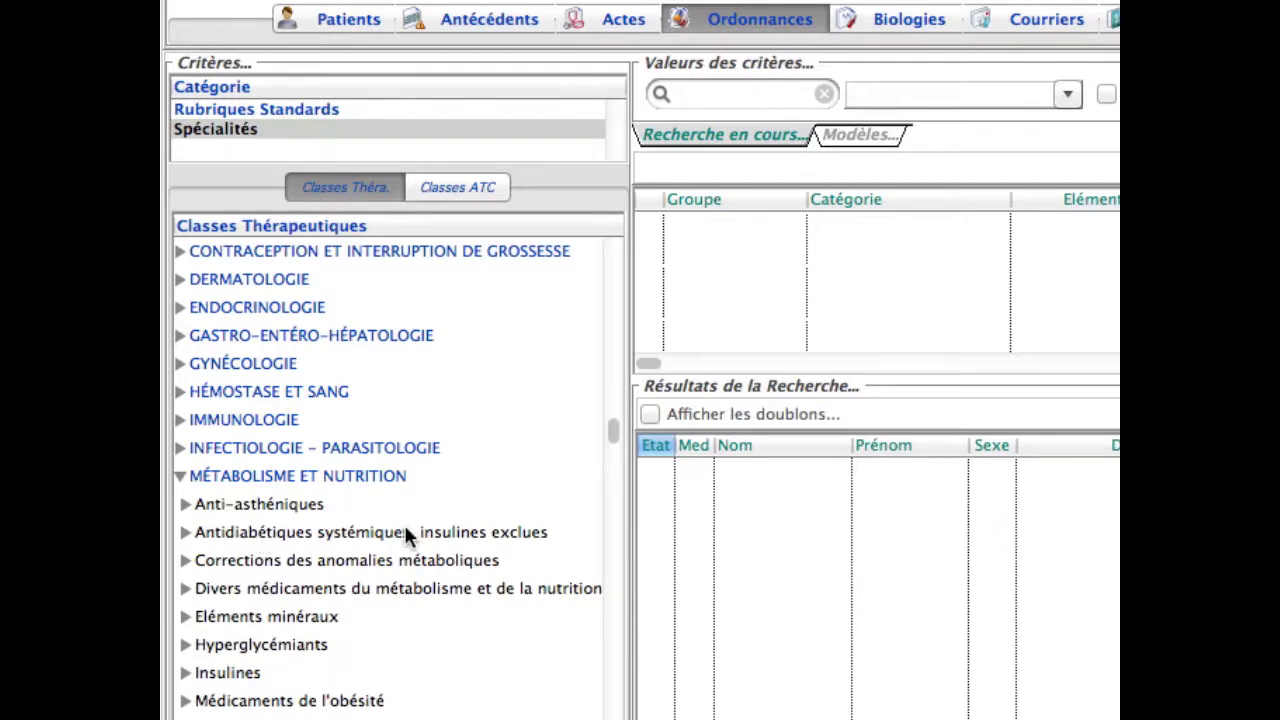
{"action": "left_click", "coordinate": [186, 533]}
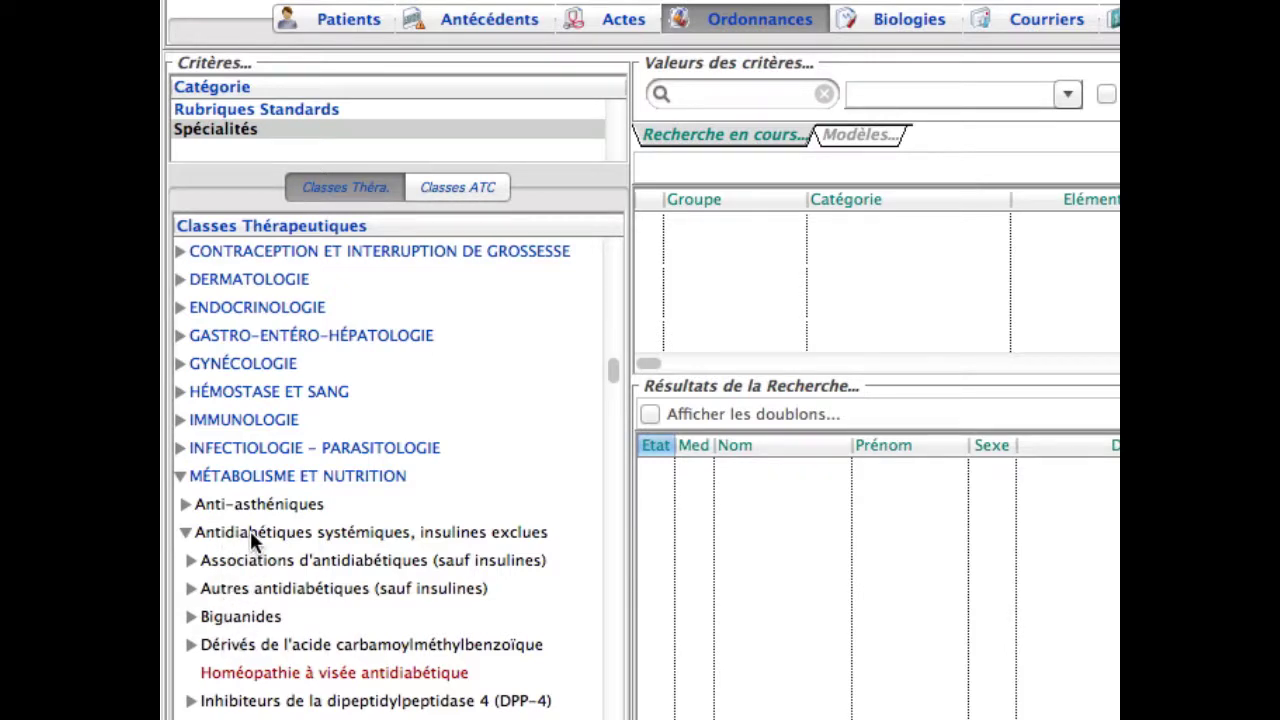
{"action": "left_click", "coordinate": [282, 540]}
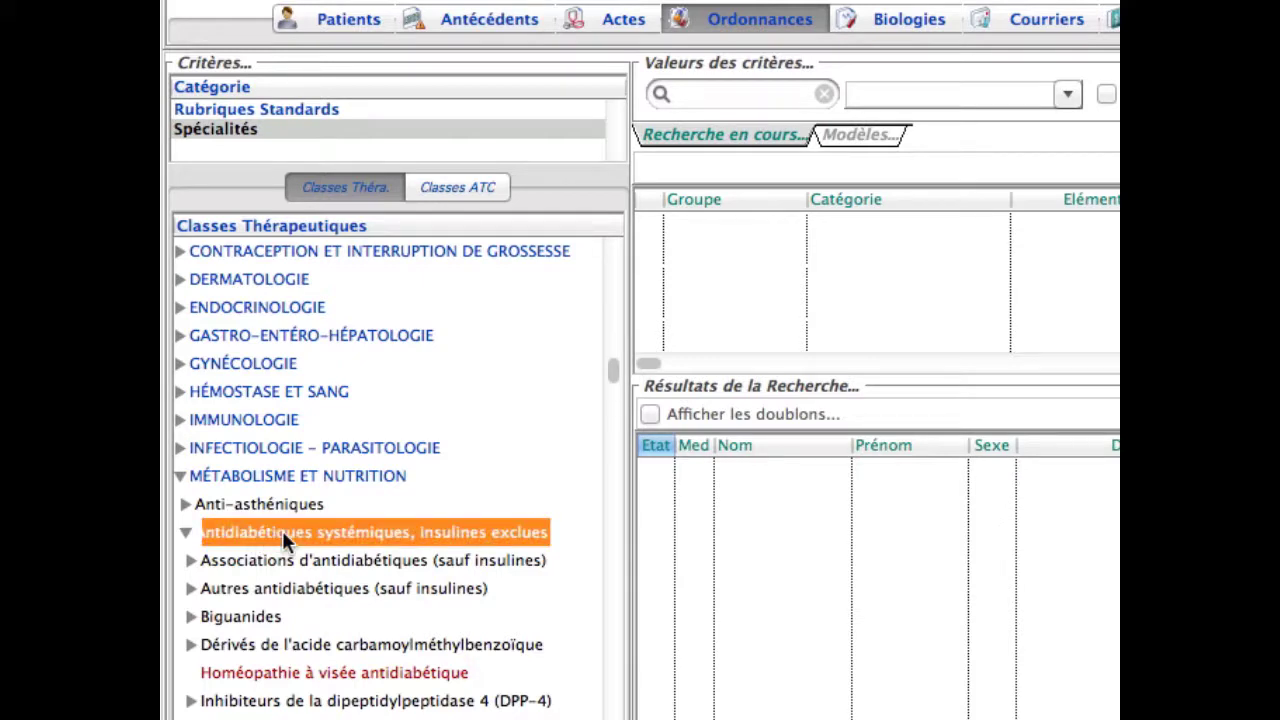
{"action": "double_click", "coordinate": [283, 537]}
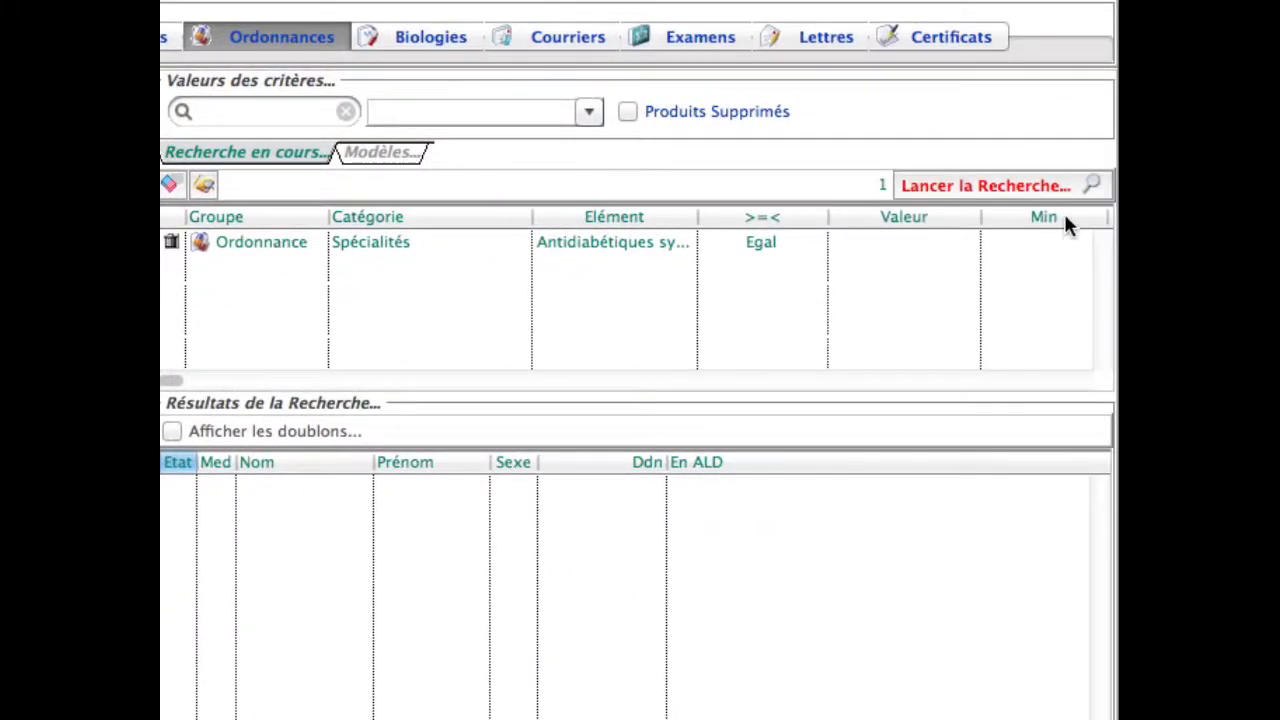
Run the antidiabetic prescription search and look over patients in the results.
{"action": "left_click", "coordinate": [1020, 188]}
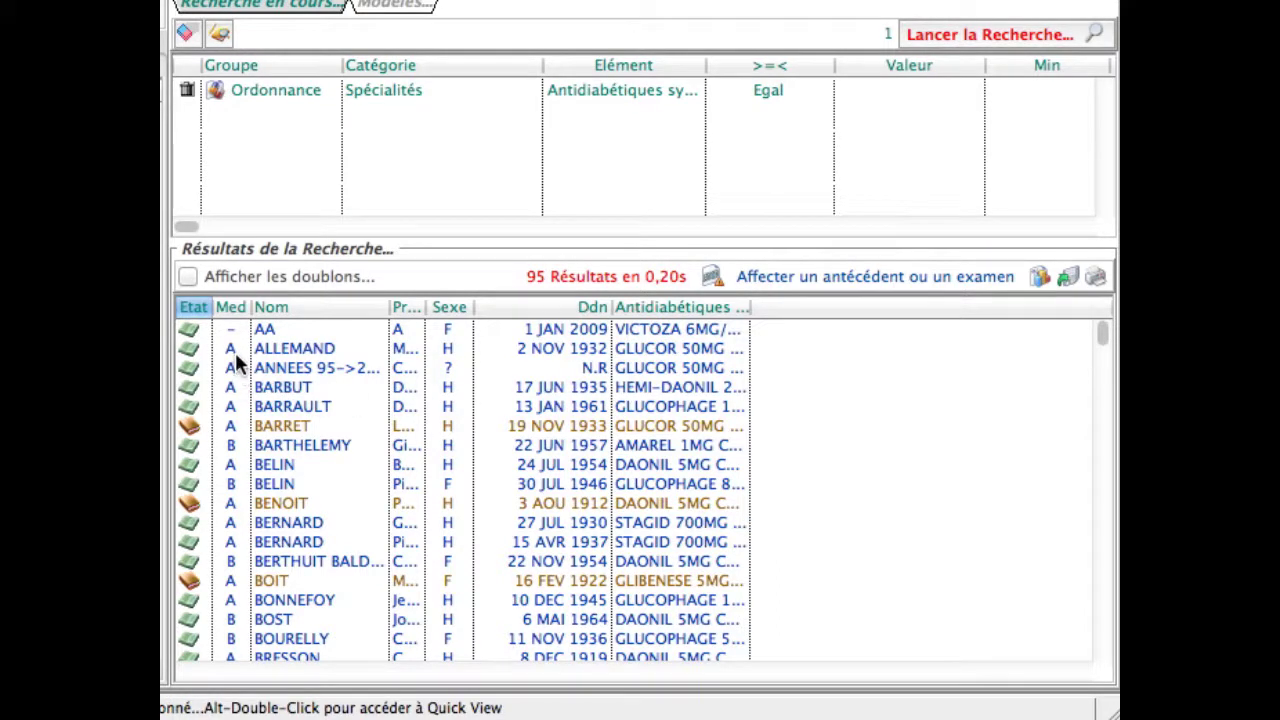
{"action": "left_click", "coordinate": [287, 448]}
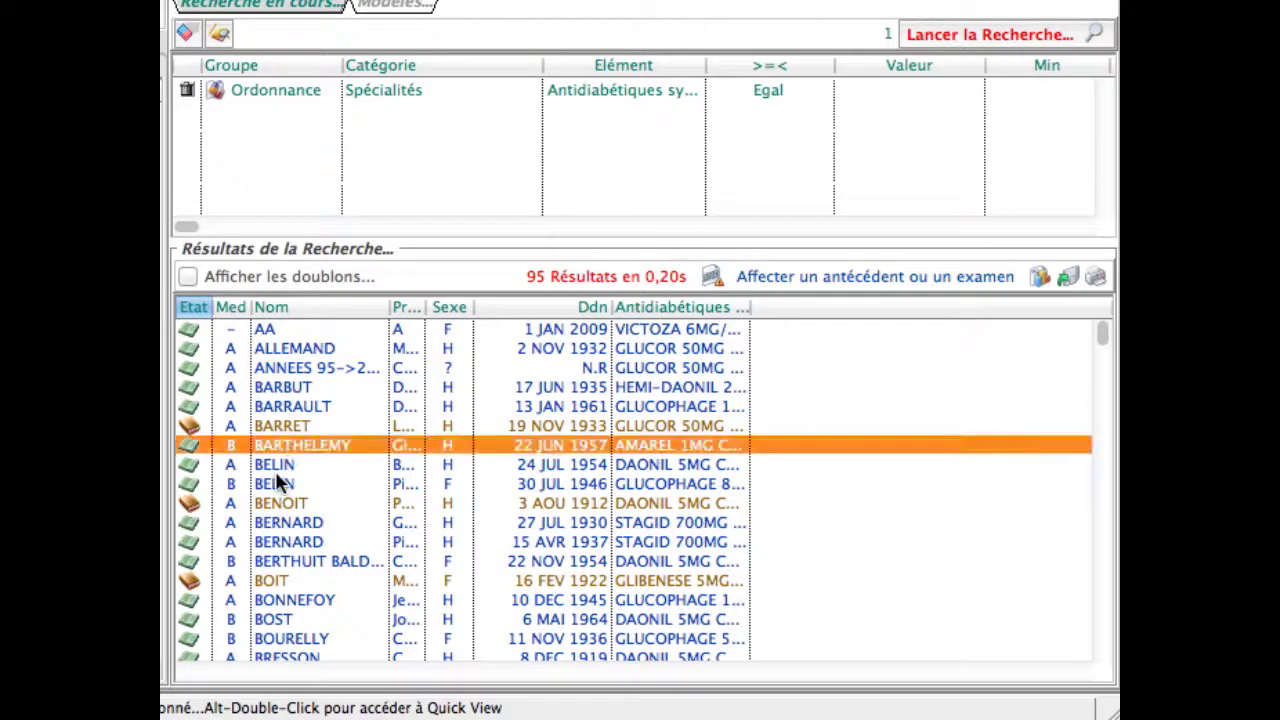
{"action": "left_click", "coordinate": [285, 559]}
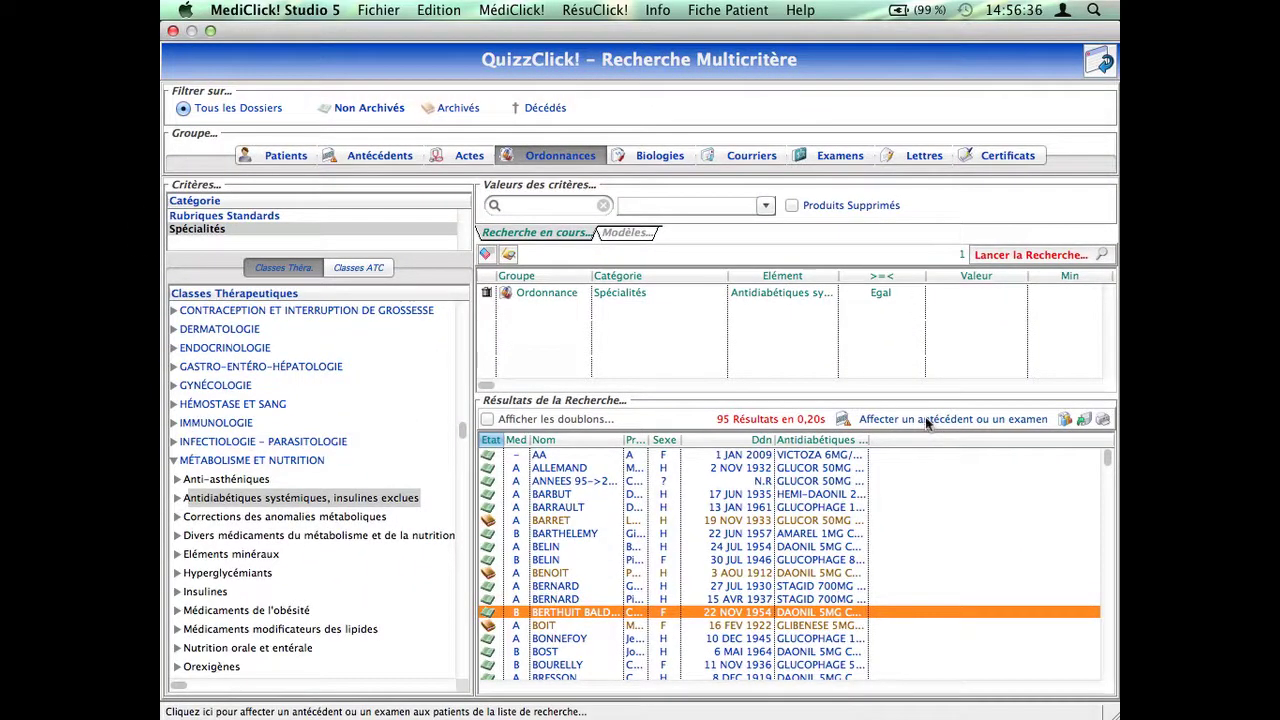
Open the assignment of an antecedent or exam to the found patients, view both modes and keep Antécédents.
{"action": "left_click", "coordinate": [925, 419]}
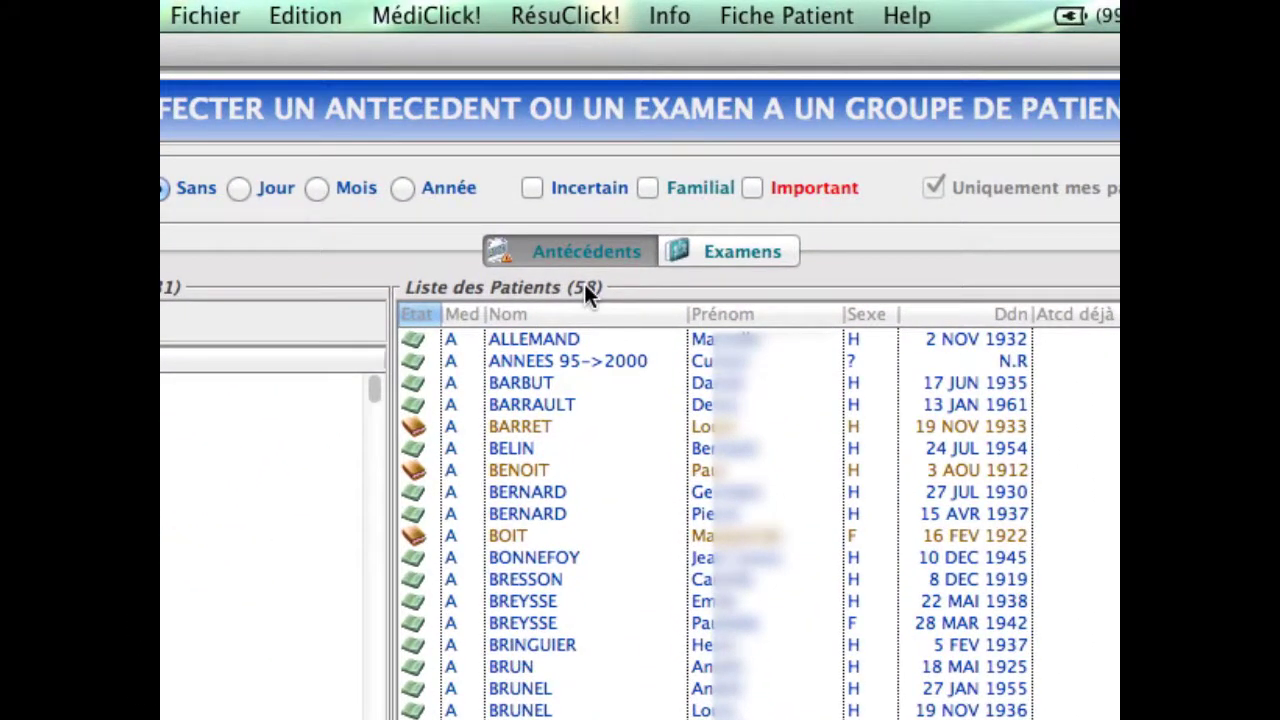
{"action": "scroll", "coordinate": [448, 666], "scroll_direction": "down", "scroll_amount": 3}
{"action": "scroll", "coordinate": [449, 658], "scroll_direction": "up", "scroll_amount": 3}
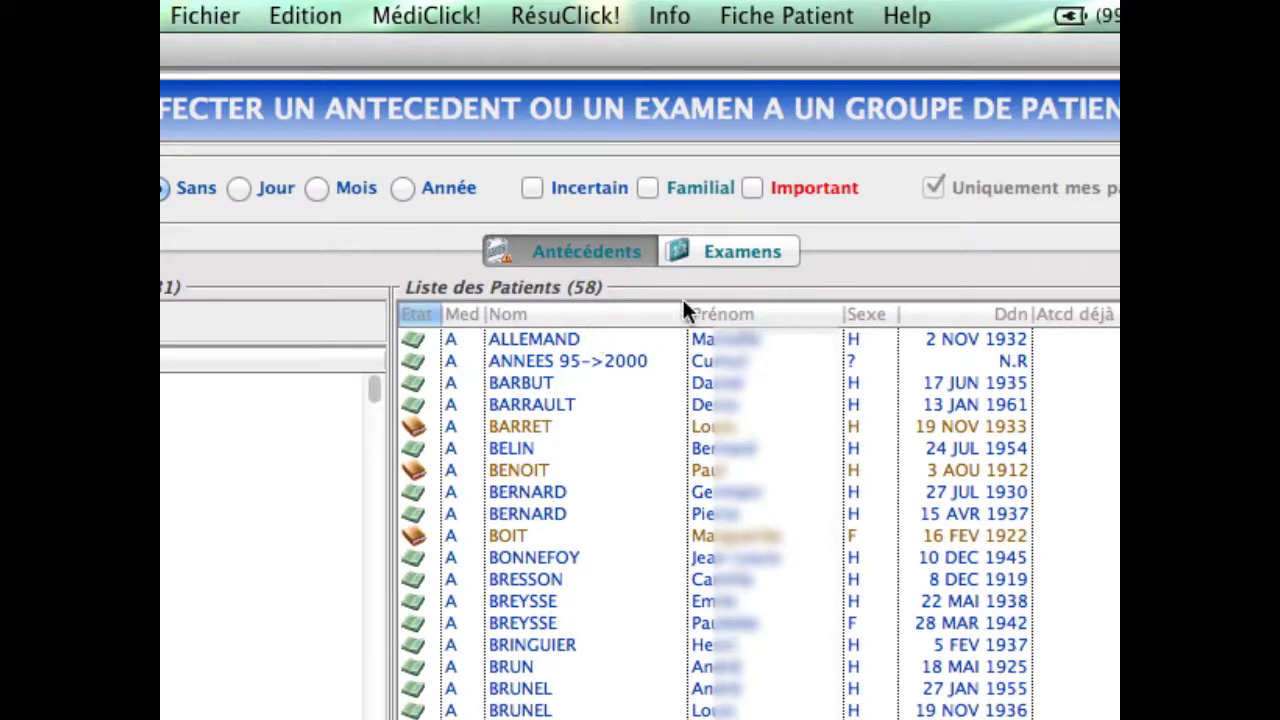
{"action": "left_click", "coordinate": [724, 259]}
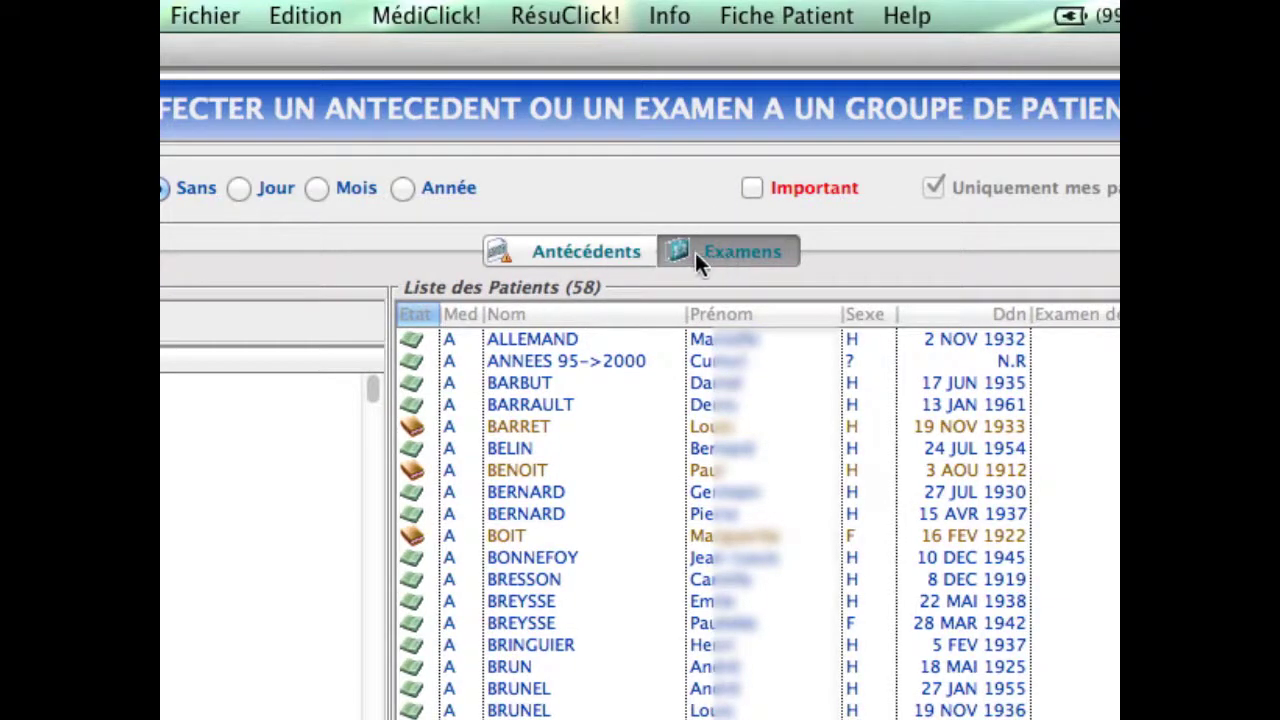
{"action": "left_click", "coordinate": [632, 256]}
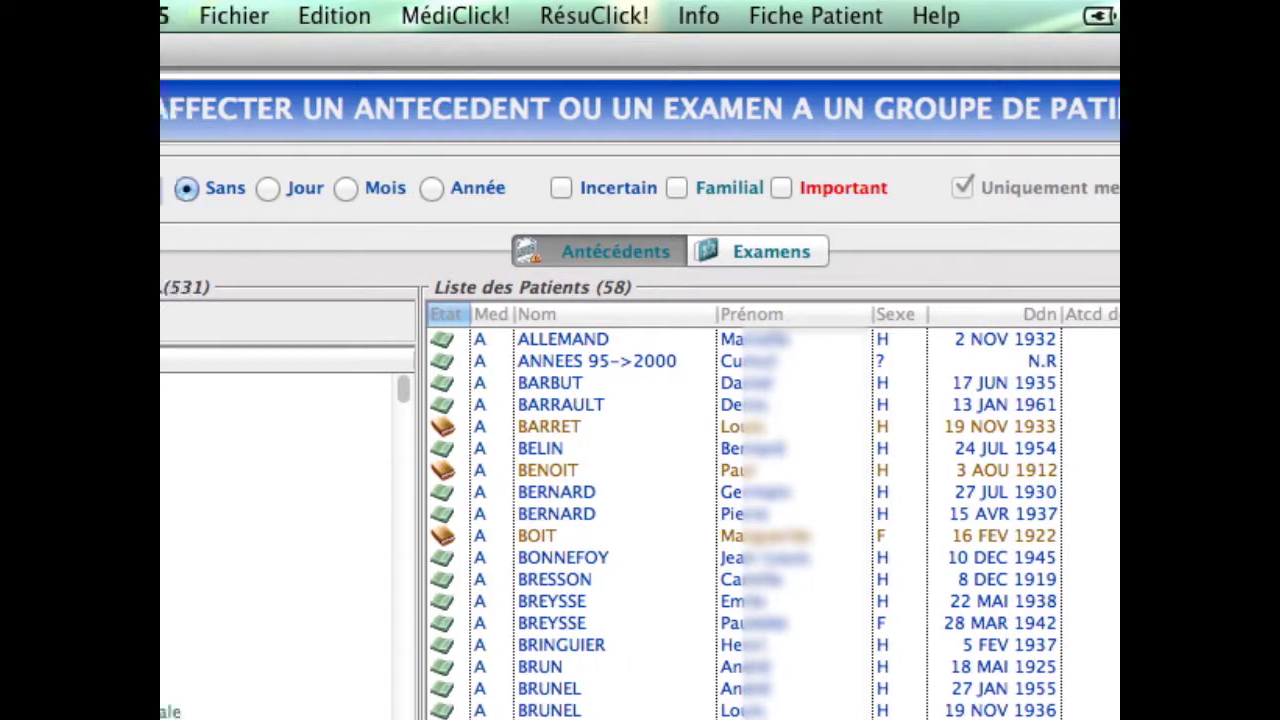
Search the coded antecedents for "dia" and select "Diabète Non Insulino Dépendant".
{"action": "left_click", "coordinate": [295, 322]}
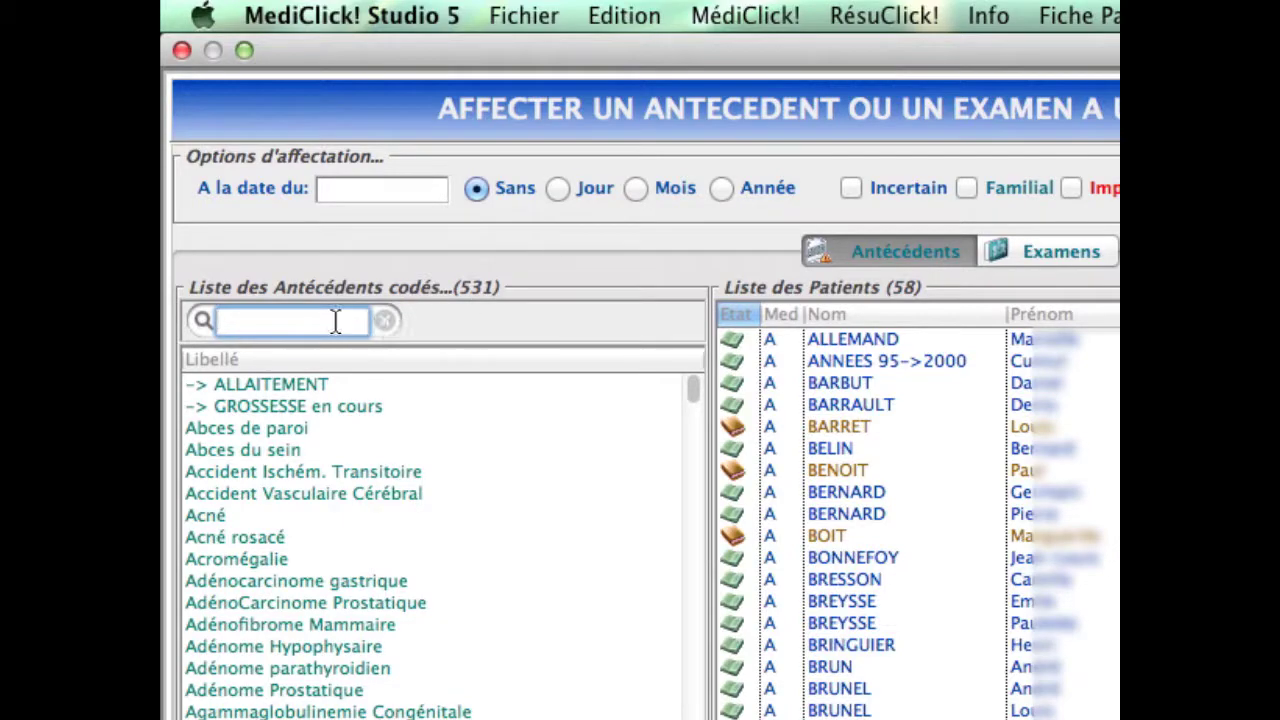
{"action": "type", "text": "dia"}
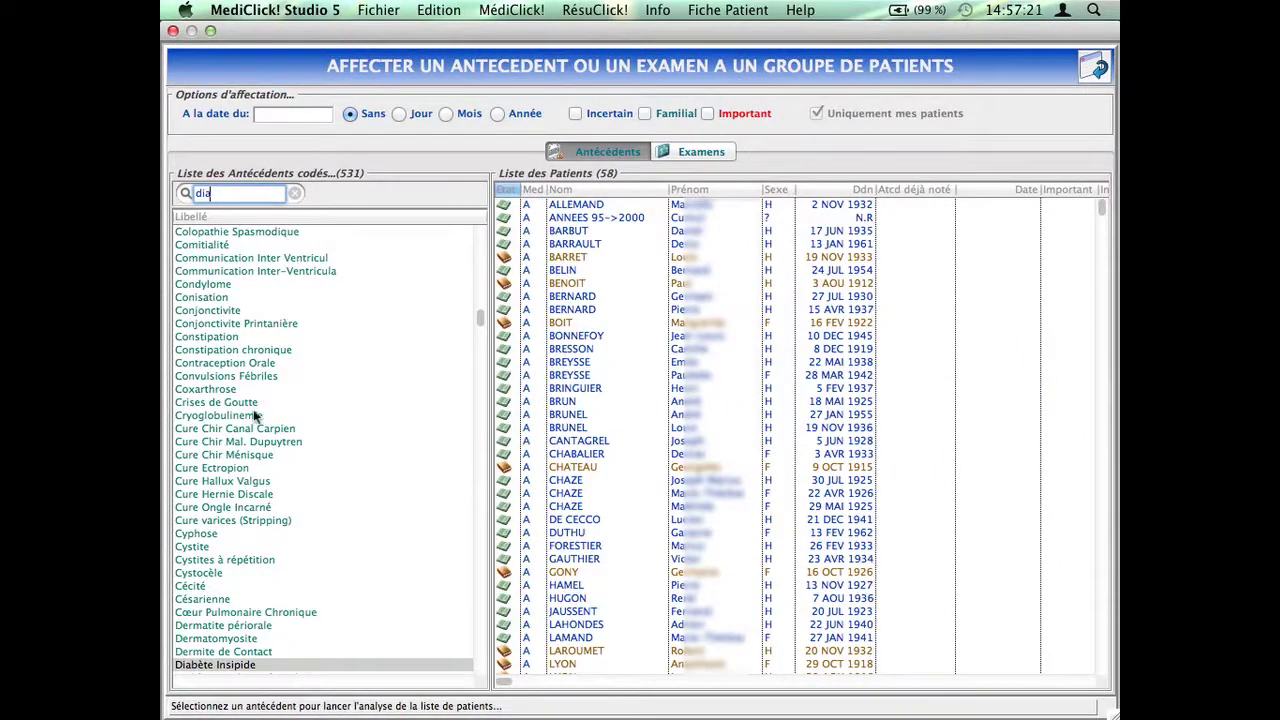
{"action": "scroll", "coordinate": [255, 450], "scroll_direction": "down", "scroll_amount": 5}
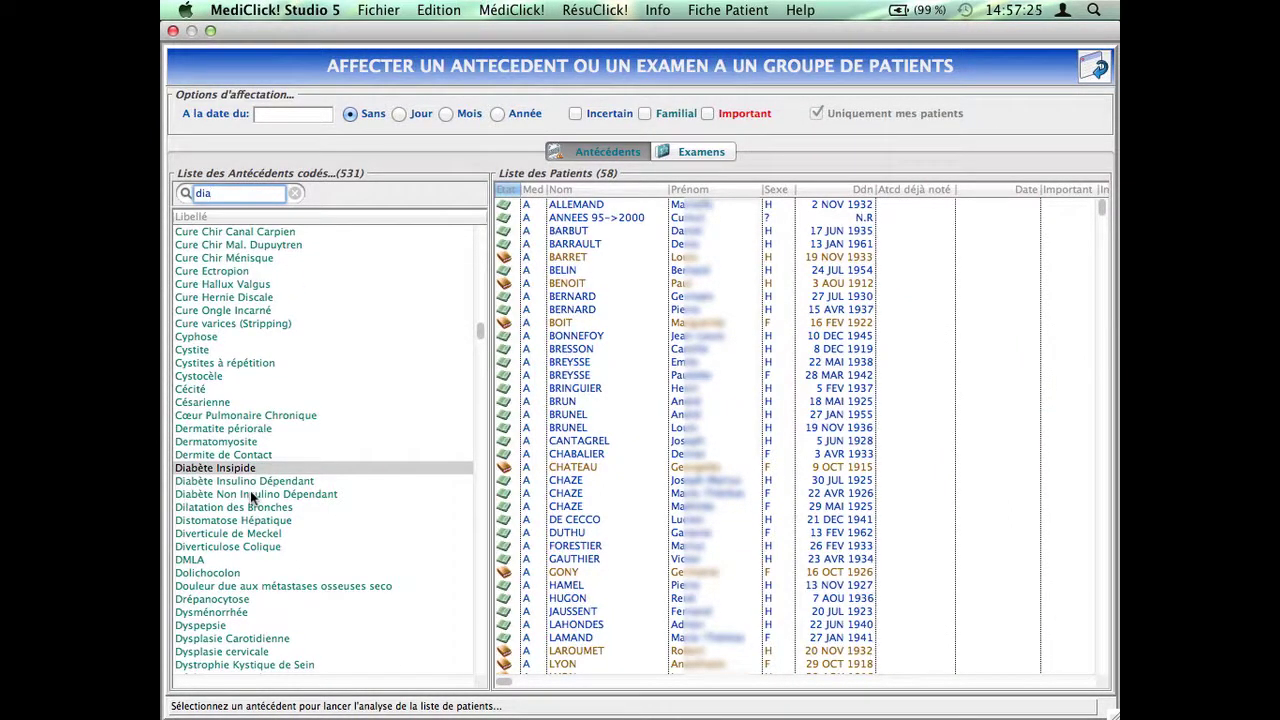
{"action": "left_click", "coordinate": [243, 494]}
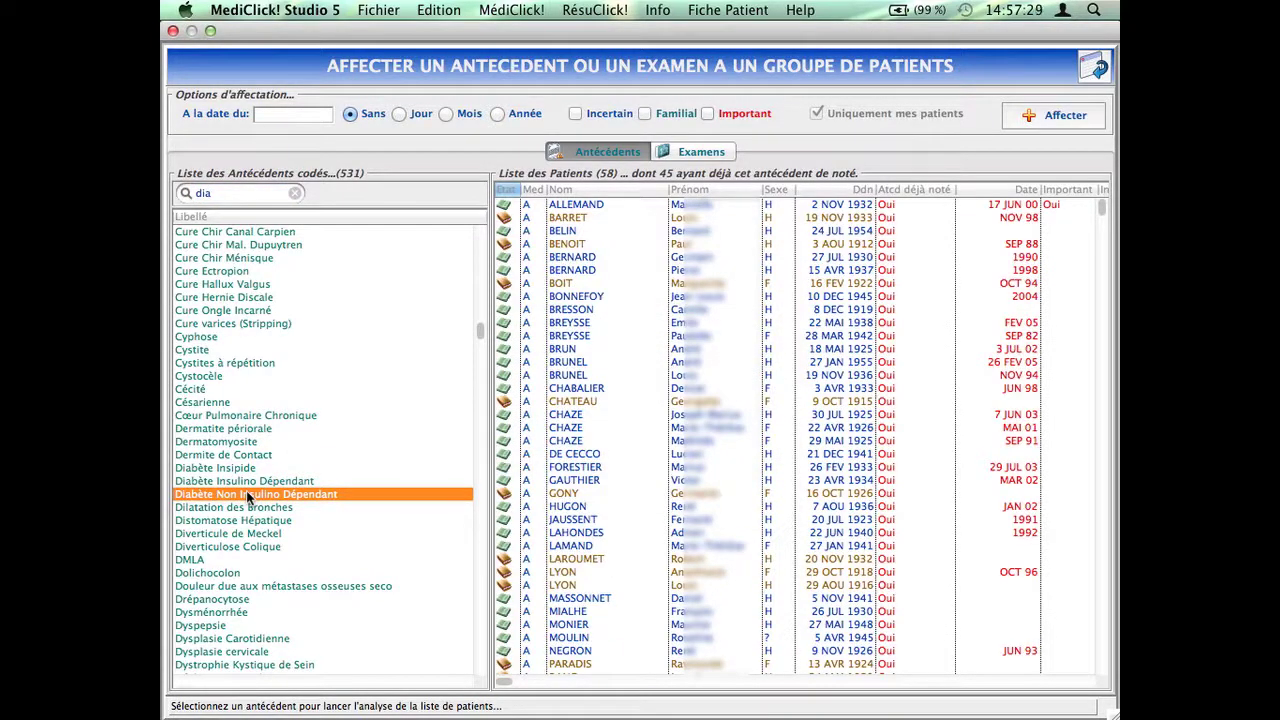
Widen the patient list and examine which patients already have the selected antecedent recorded.
{"action": "left_click_drag", "start_coordinate": [492, 456], "coordinate": [362, 455]}
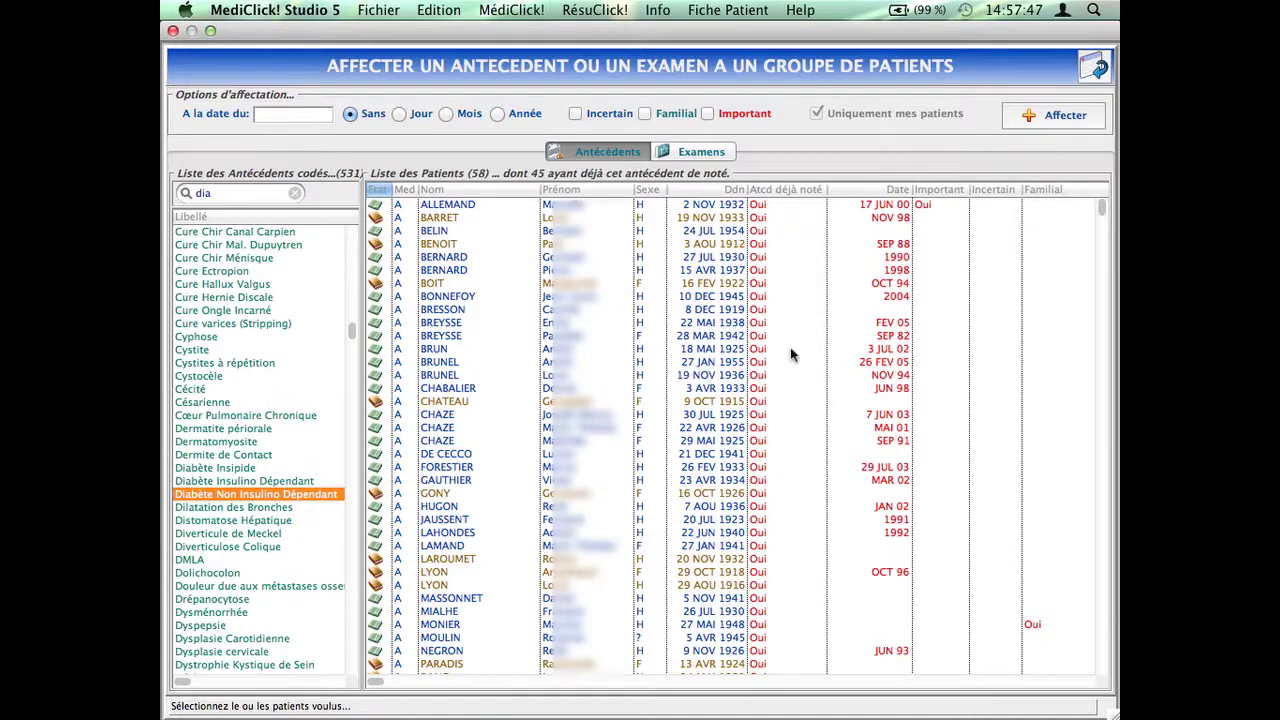
{"action": "scroll", "coordinate": [790, 354], "scroll_direction": "down", "scroll_amount": 3}
{"action": "scroll", "coordinate": [790, 354], "scroll_direction": "down", "scroll_amount": 4}
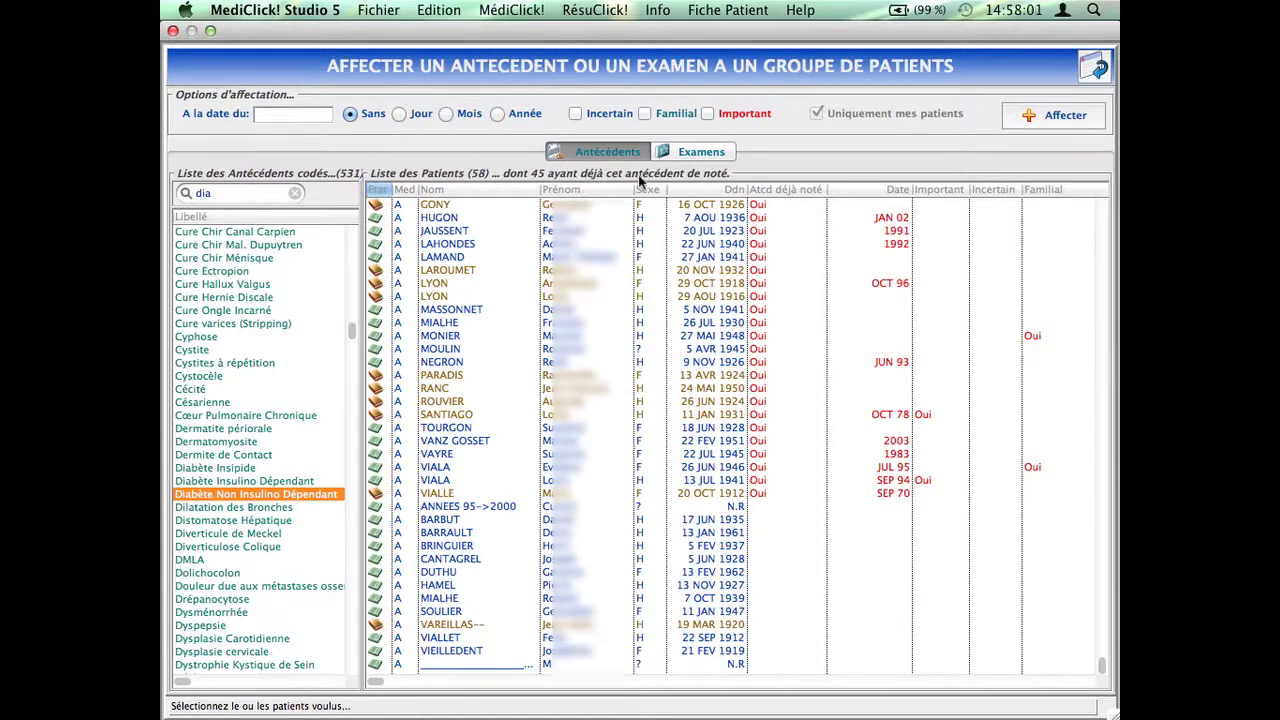
Check which patients already have the antecedents DMLA and Cécité, and HTA found by searching the coded antecedents for "hta".
{"action": "left_click", "coordinate": [195, 561]}
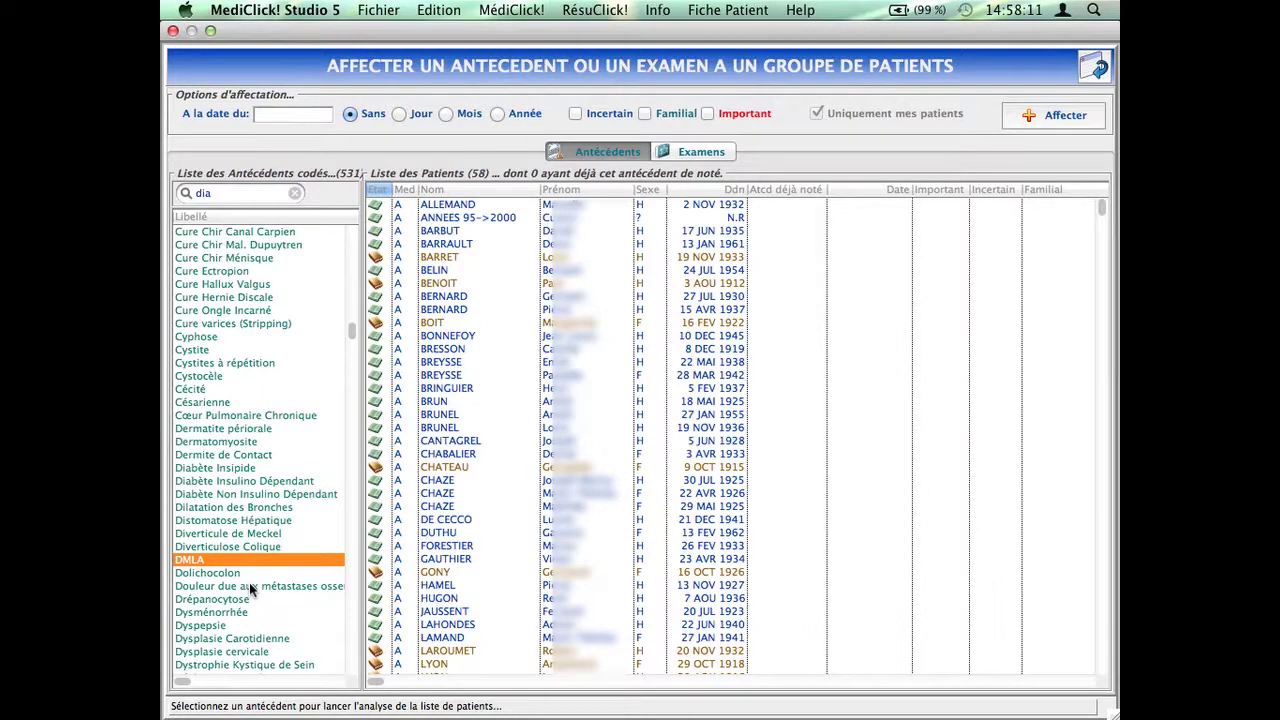
{"action": "left_click", "coordinate": [194, 390]}
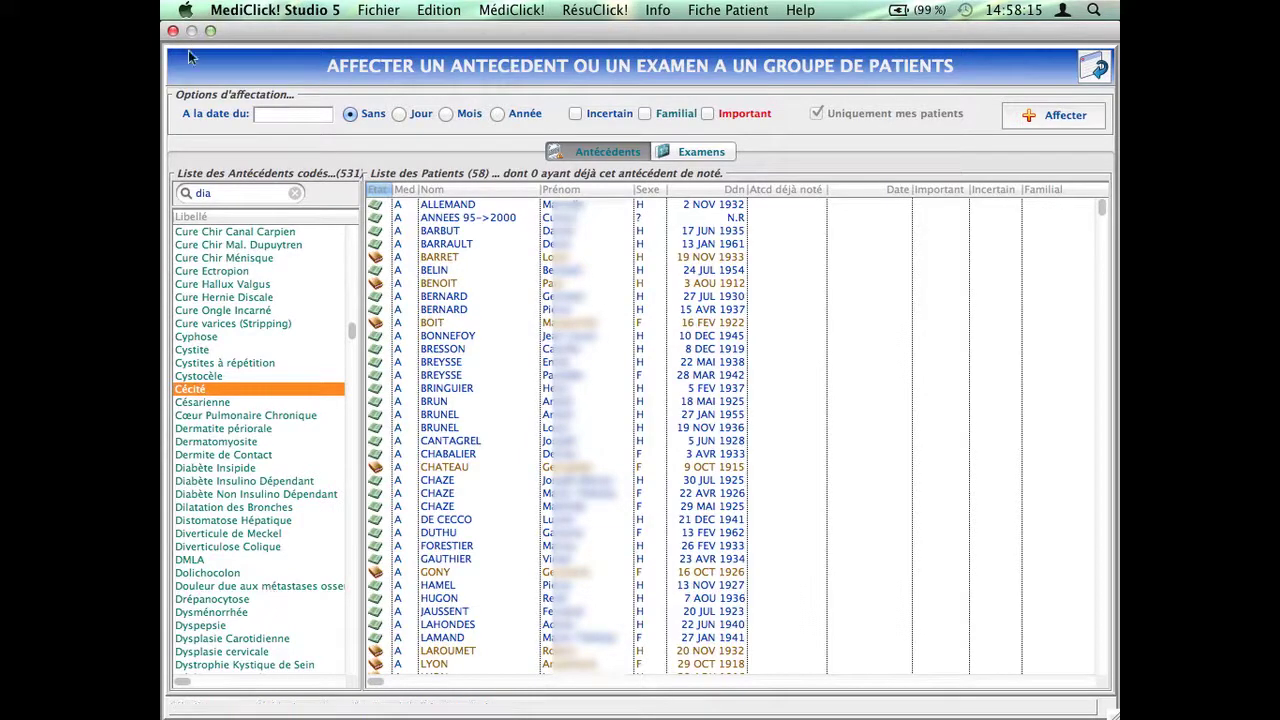
{"action": "left_click", "coordinate": [181, 191]}
{"action": "type", "text": "hta"}
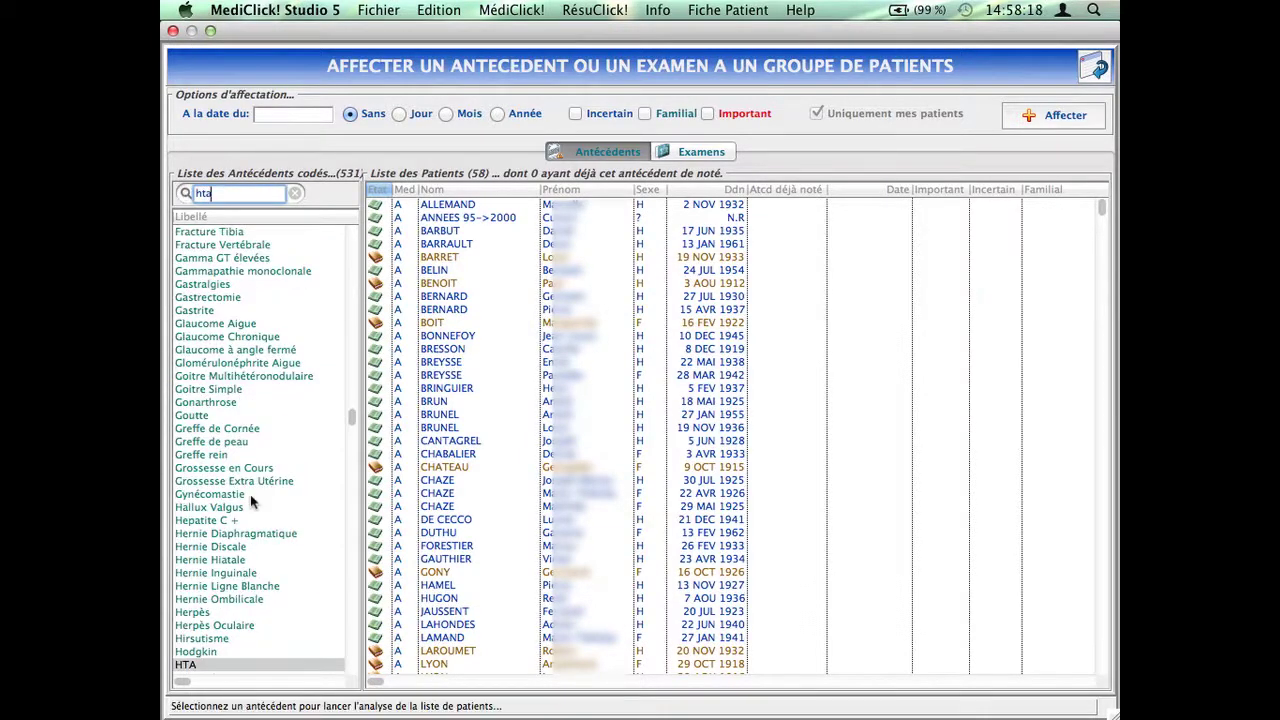
{"action": "scroll", "coordinate": [252, 502], "scroll_direction": "down", "scroll_amount": 5}
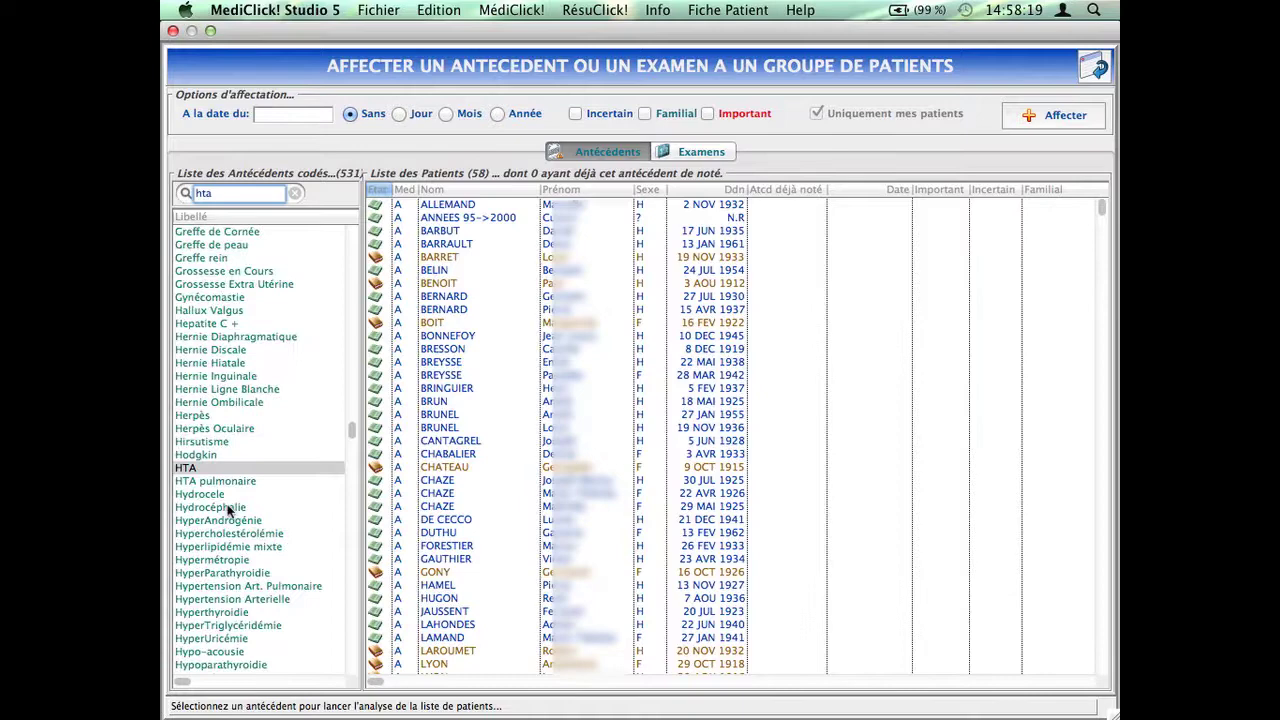
{"action": "left_click", "coordinate": [190, 468]}
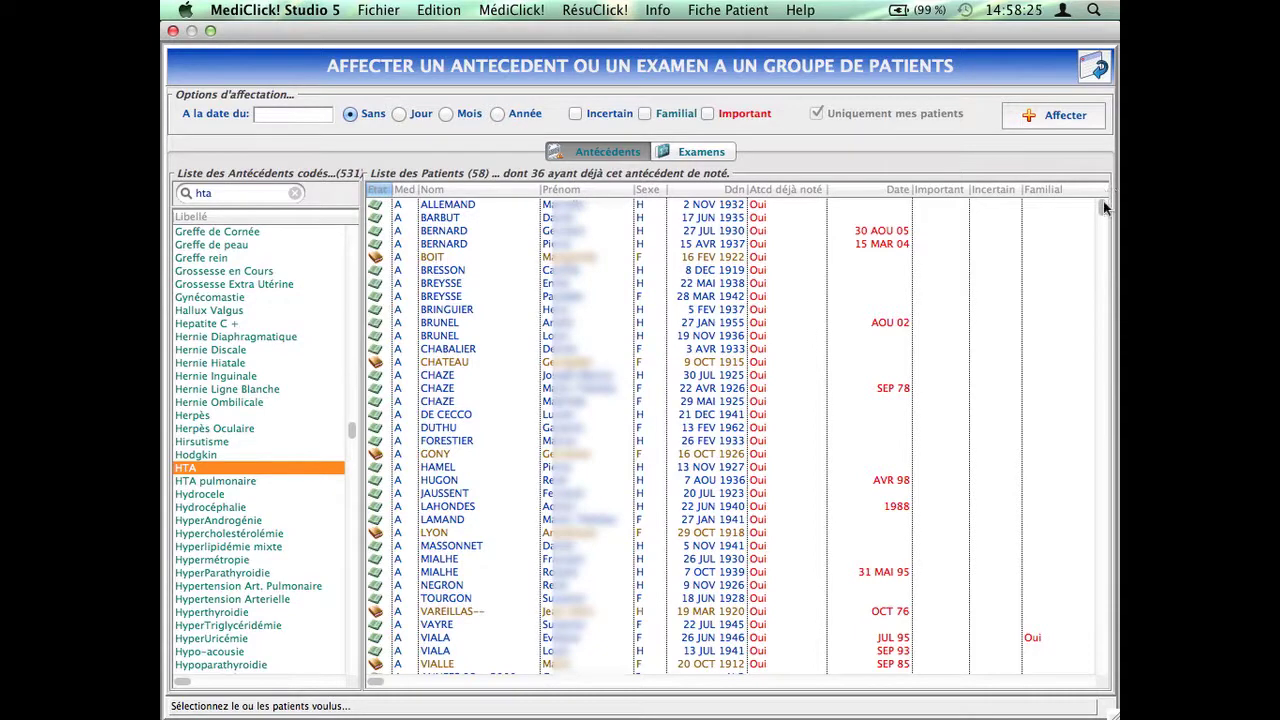
{"action": "left_click_drag", "start_coordinate": [1104, 205], "coordinate": [1106, 463]}
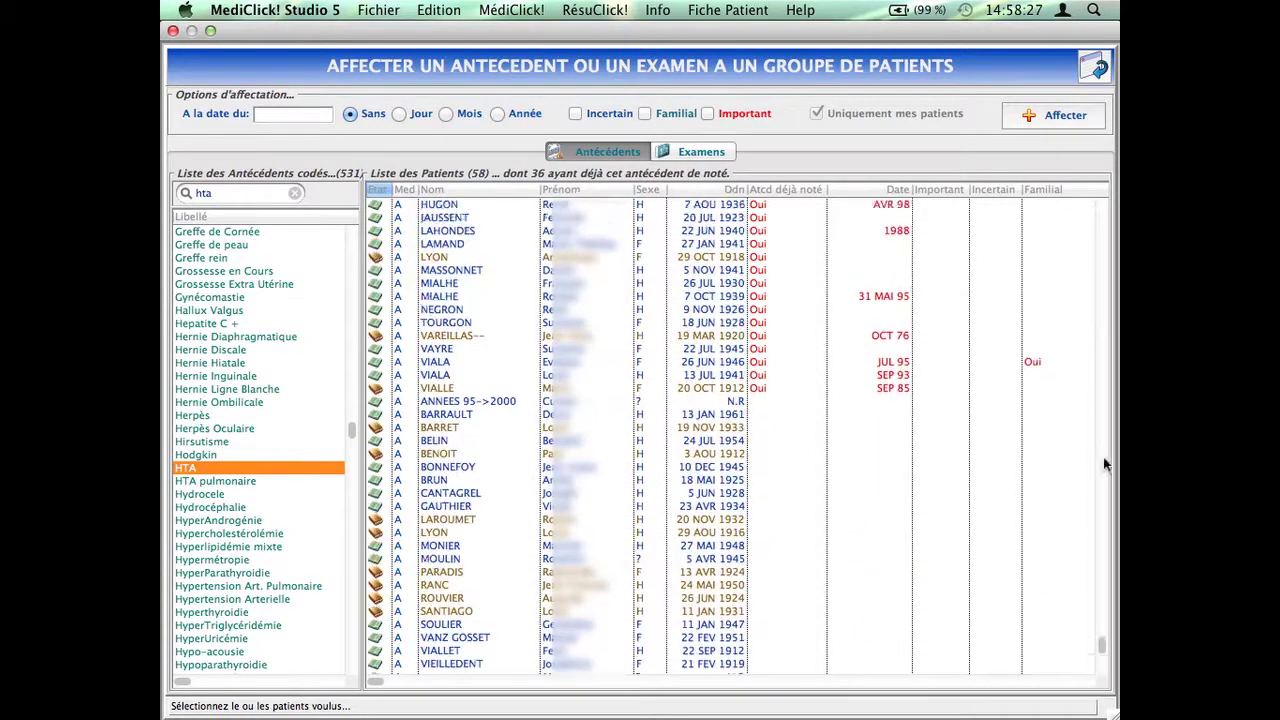
{"action": "scroll", "coordinate": [1105, 463], "scroll_direction": "up", "scroll_amount": 10}
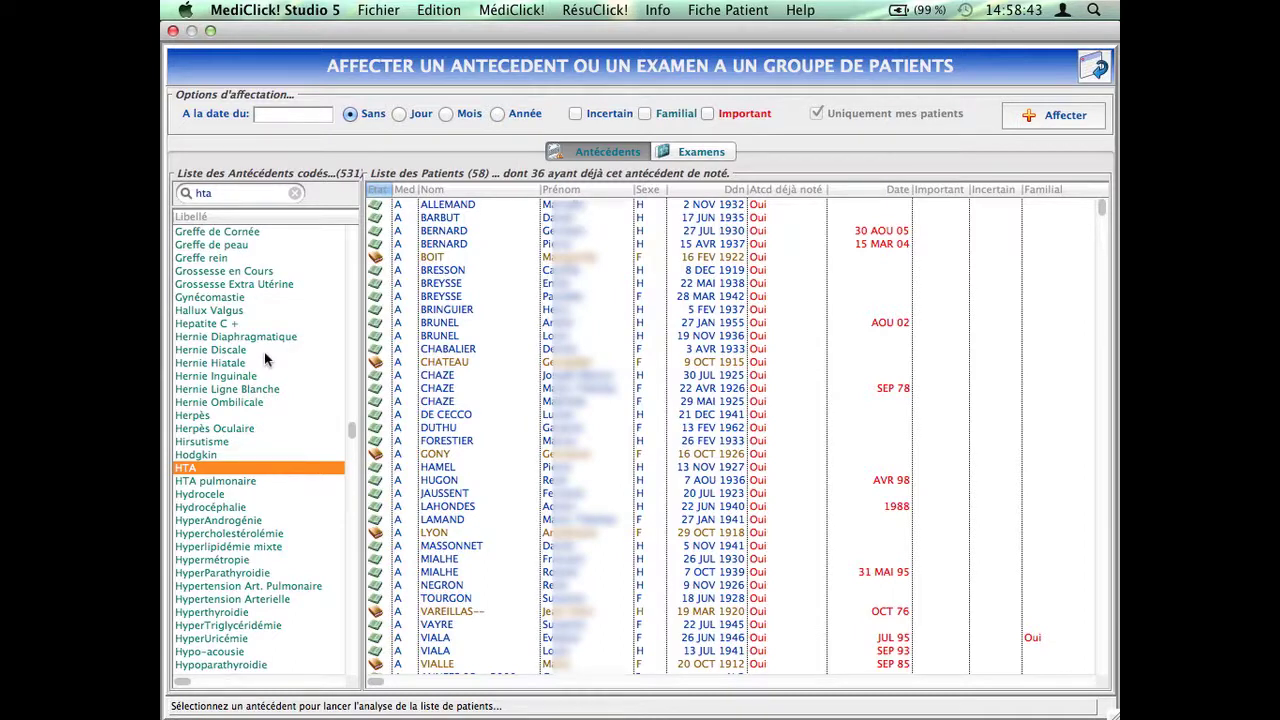
Switch to Examens, search the exams for "fond" and select "Fond d'œil" to check the patients for it.
{"action": "left_click", "coordinate": [683, 155]}
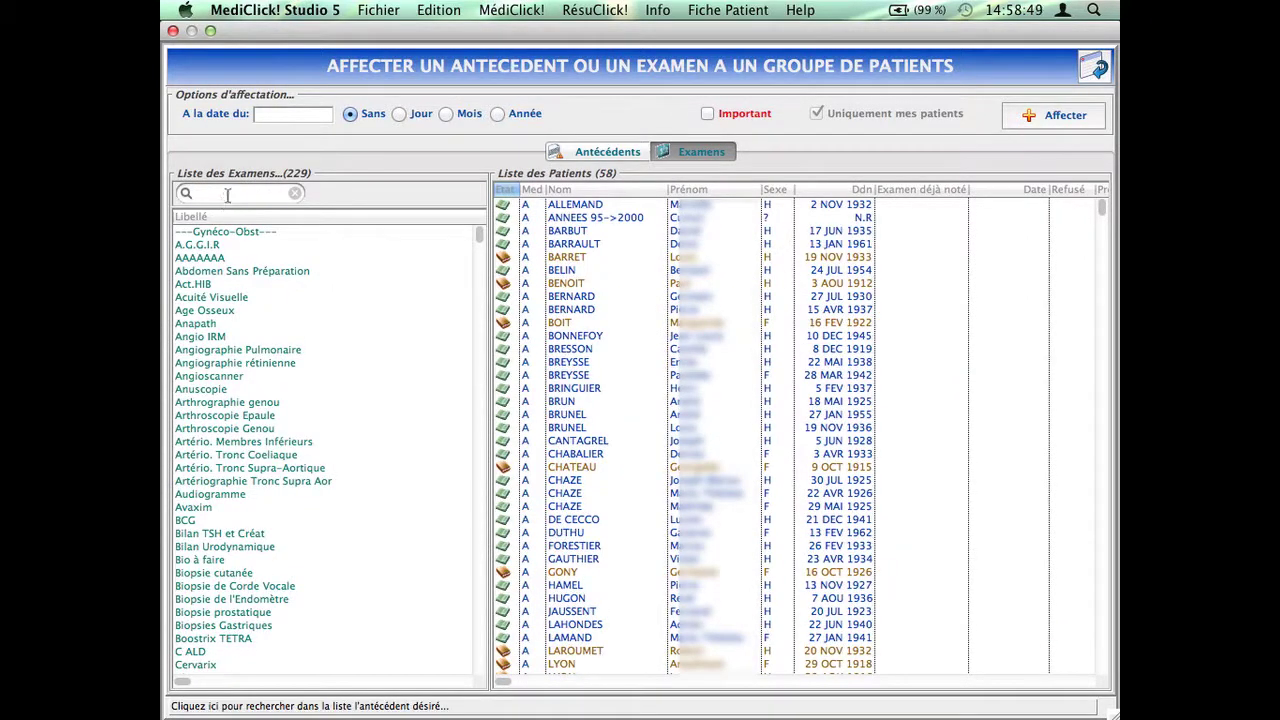
{"action": "left_click", "coordinate": [228, 195]}
{"action": "type", "text": "fond"}
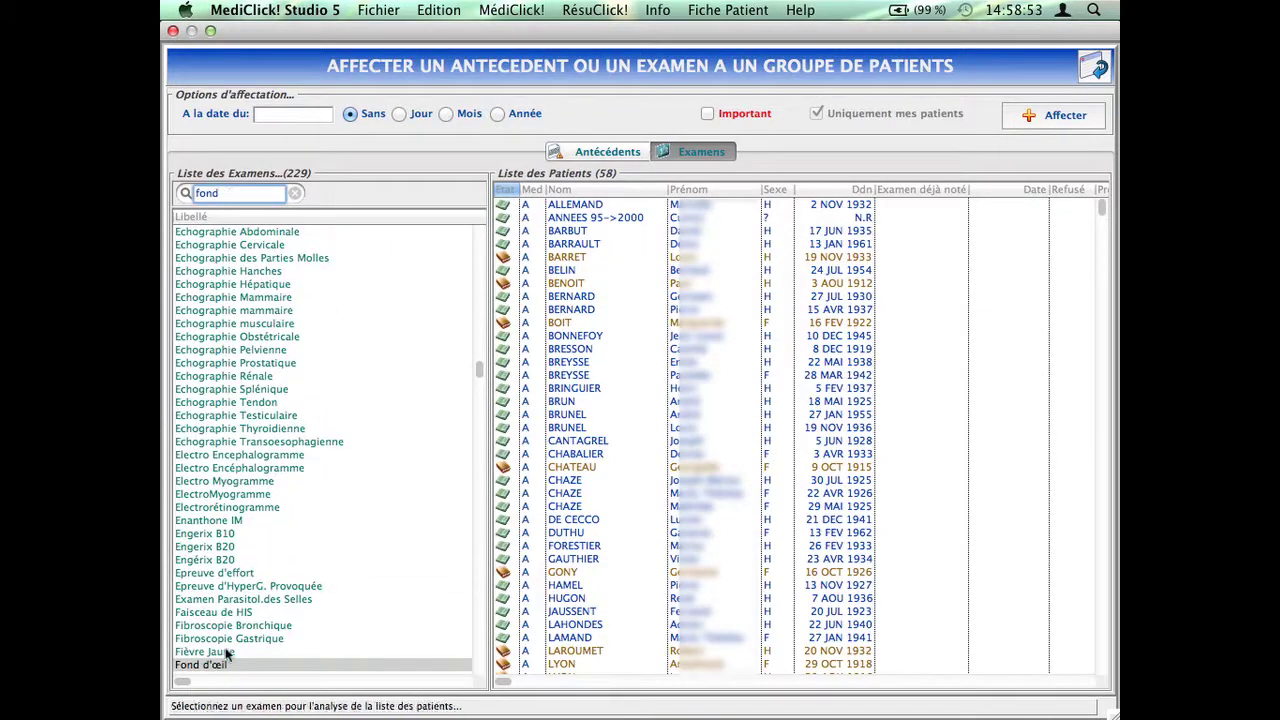
{"action": "scroll", "coordinate": [228, 654], "scroll_direction": "down", "scroll_amount": 3}
{"action": "left_click", "coordinate": [208, 547]}
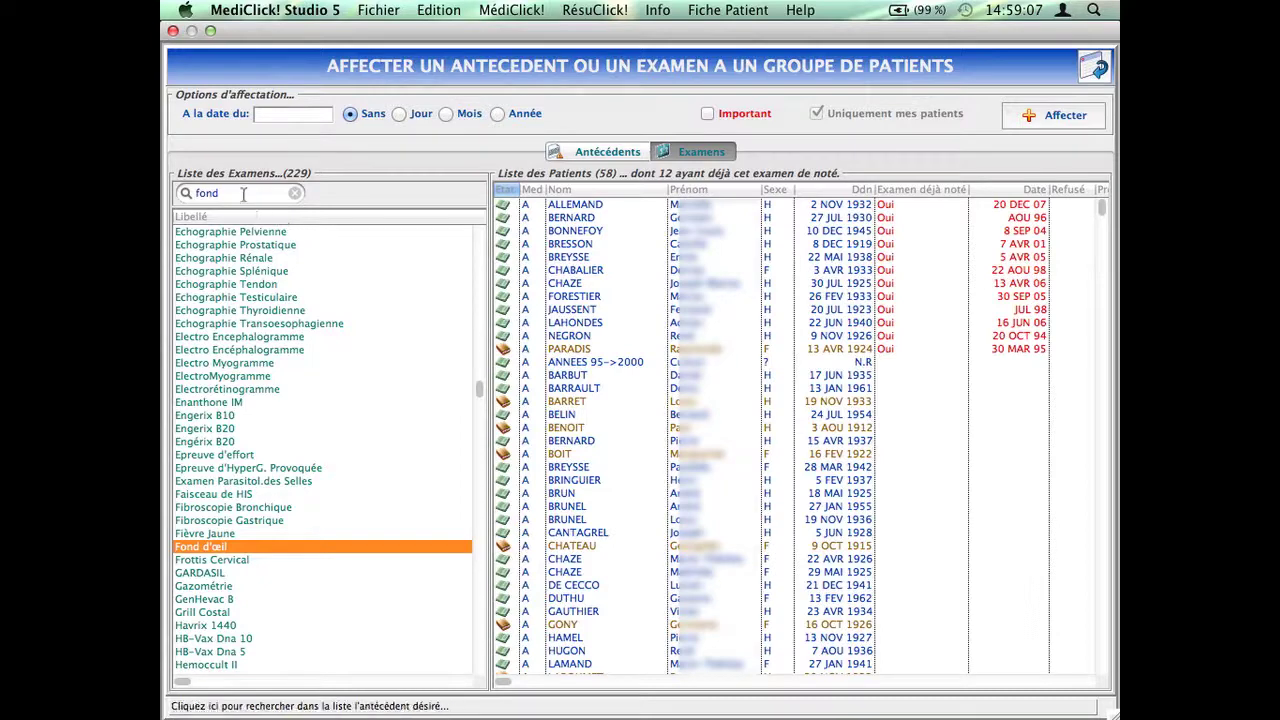
Search the exams for "ecg", select ECG and examine which patients have it recorded and on what dates.
{"action": "left_click_drag", "start_coordinate": [224, 193], "coordinate": [166, 189]}
{"action": "type", "text": "ecg"}
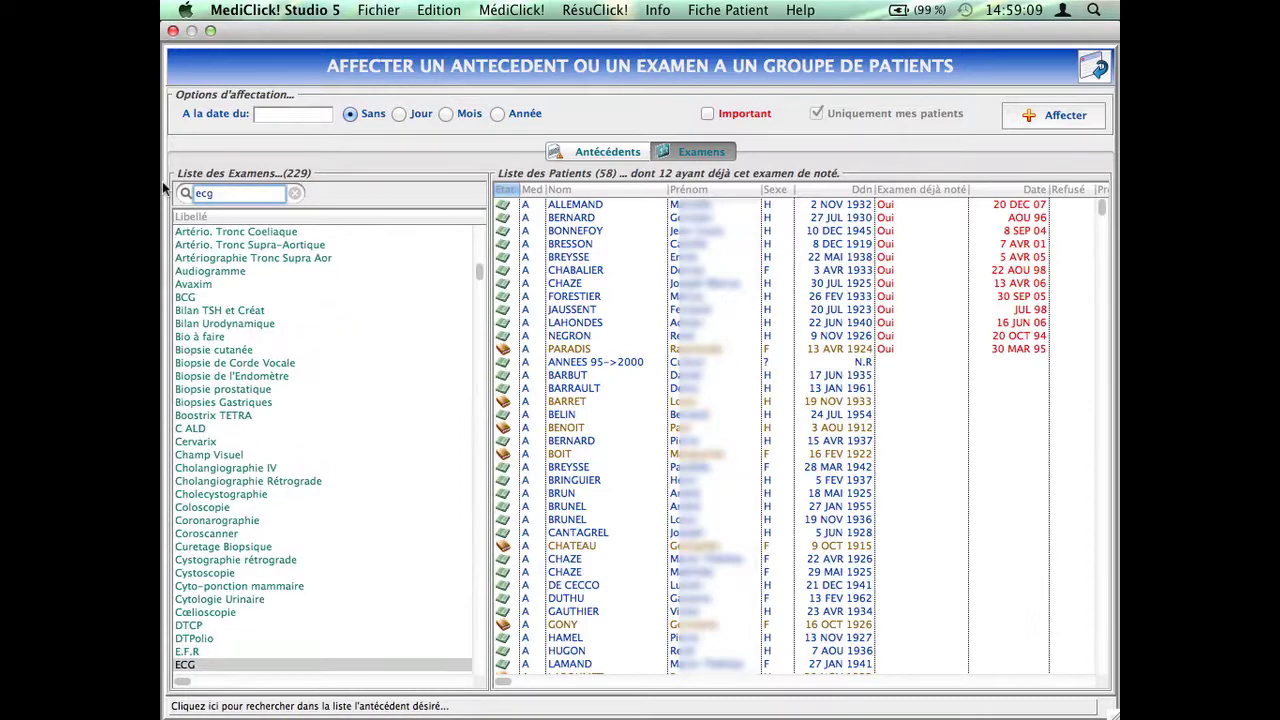
{"action": "left_click", "coordinate": [211, 664]}
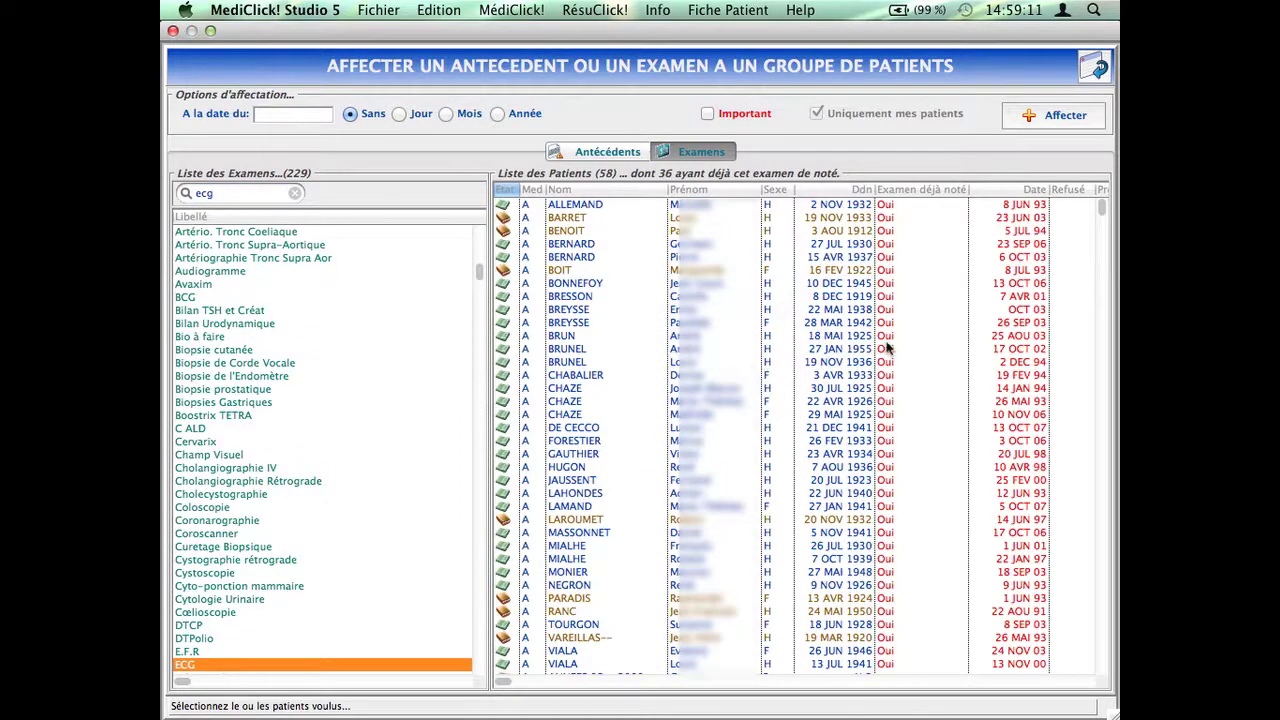
{"action": "scroll", "coordinate": [944, 333], "scroll_direction": "down", "scroll_amount": 4}
{"action": "scroll", "coordinate": [944, 333], "scroll_direction": "up", "scroll_amount": 4}
{"action": "left_click", "coordinate": [1027, 207]}
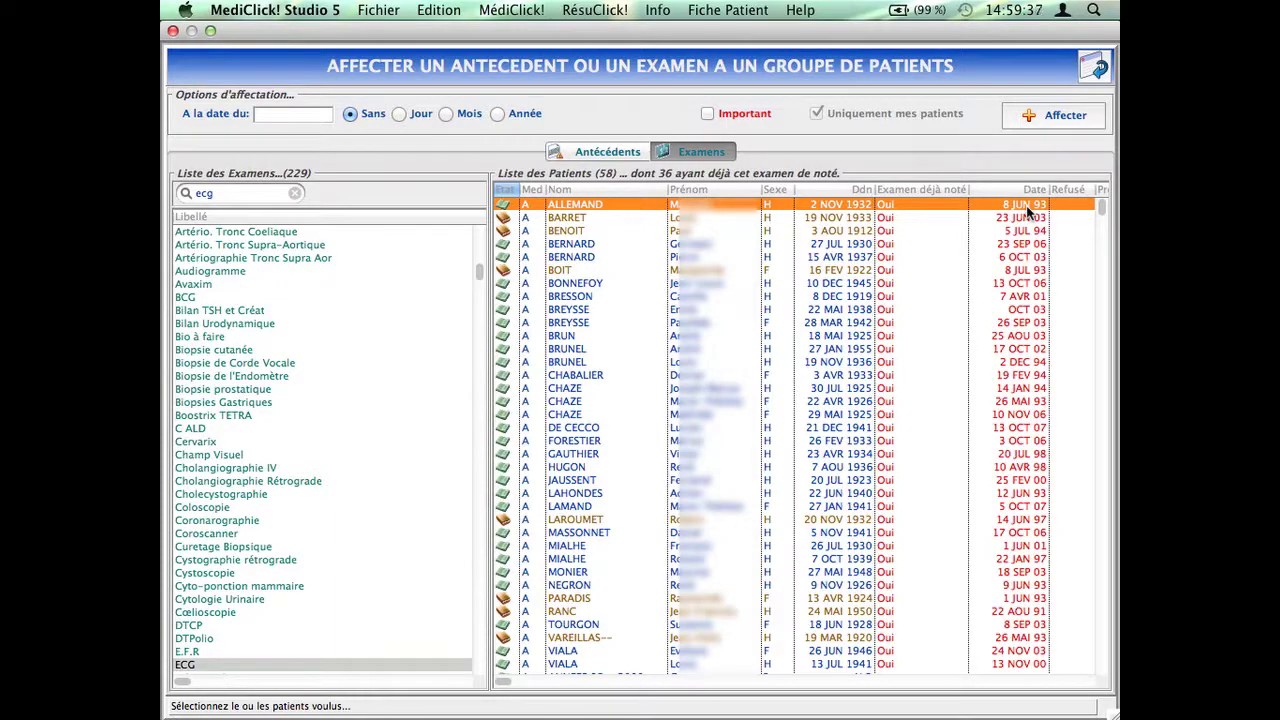
{"action": "scroll", "coordinate": [998, 340], "scroll_direction": "down", "scroll_amount": 5}
{"action": "scroll", "coordinate": [998, 340], "scroll_direction": "down", "scroll_amount": 3}
{"action": "scroll", "coordinate": [994, 337], "scroll_direction": "up", "scroll_amount": 3}
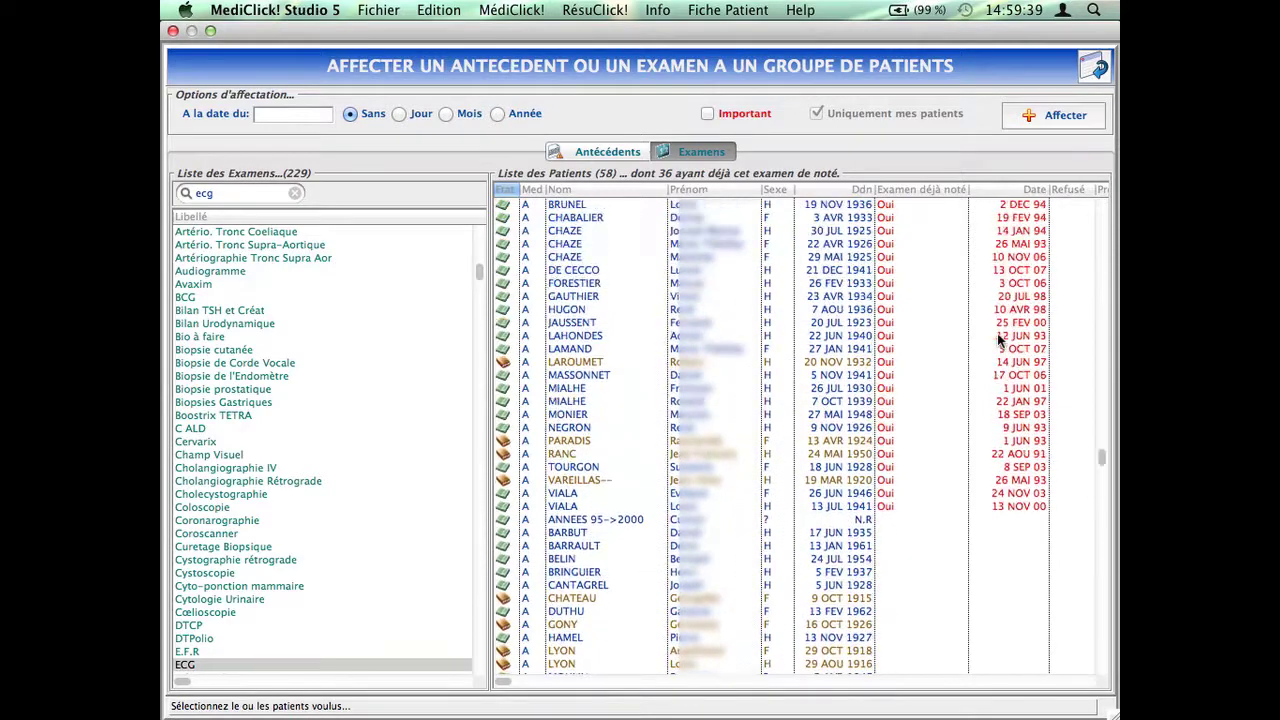
Return to Antécédents, search for "diab", select "Diabète Non Insulino Dépendant" and locate the patients without it.
{"action": "left_click", "coordinate": [615, 152]}
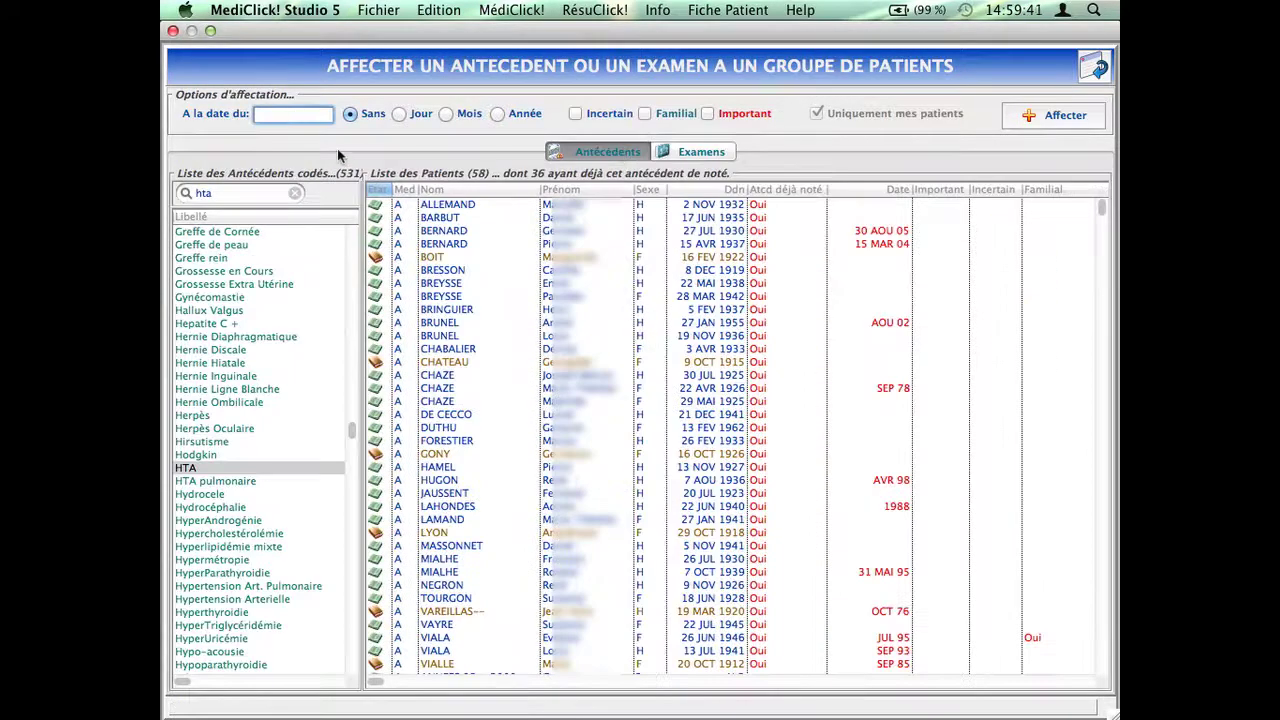
{"action": "left_click", "coordinate": [240, 193]}
{"action": "type", "text": "diab"}
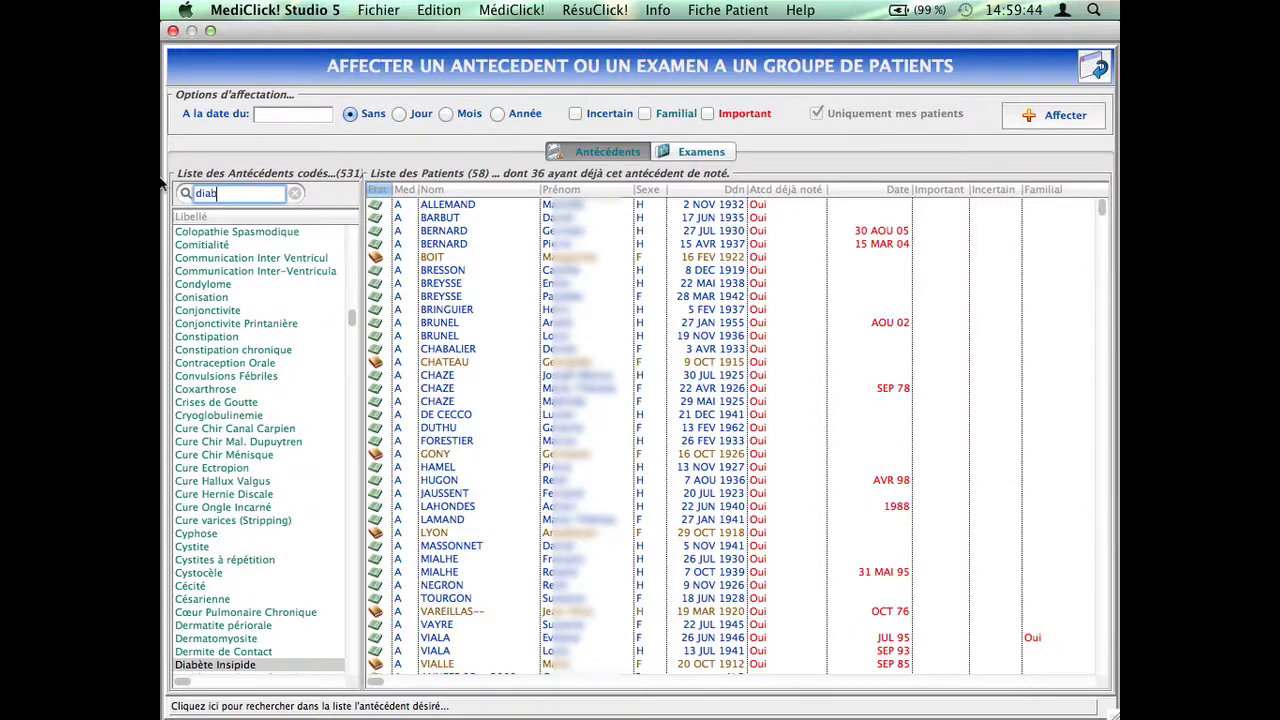
{"action": "scroll", "coordinate": [252, 454], "scroll_direction": "down", "scroll_amount": 6}
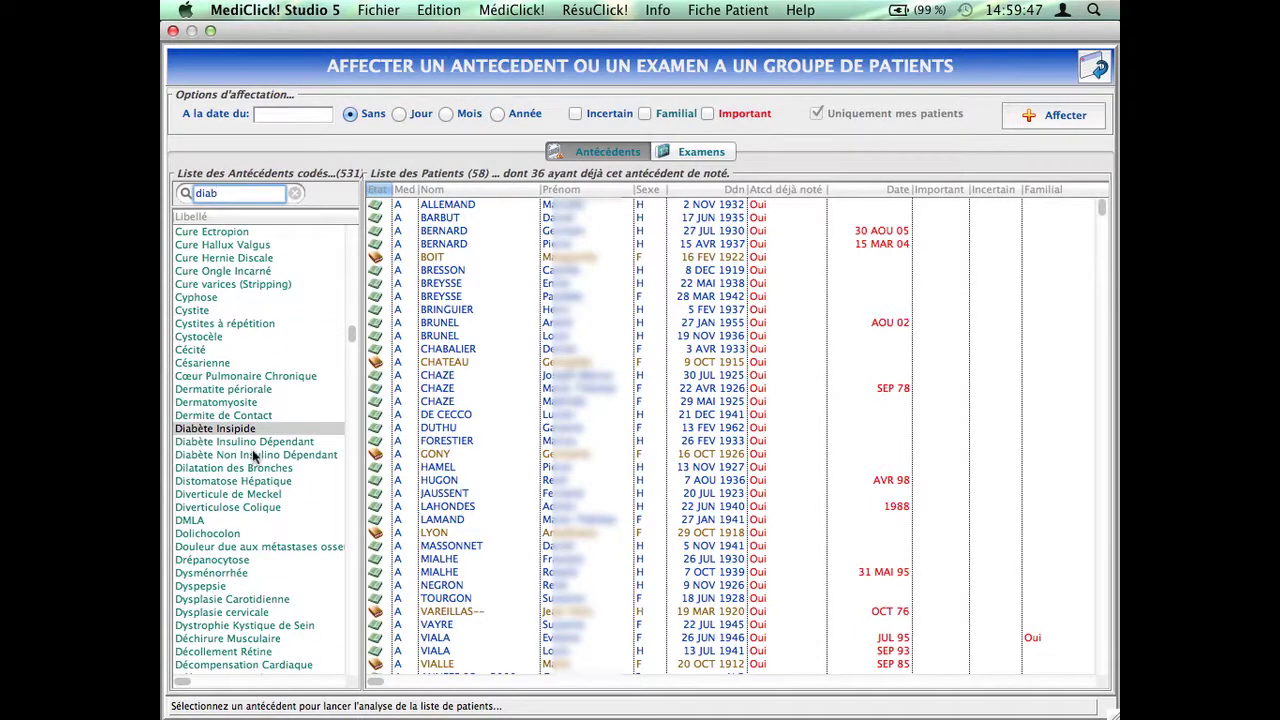
{"action": "left_click", "coordinate": [252, 454]}
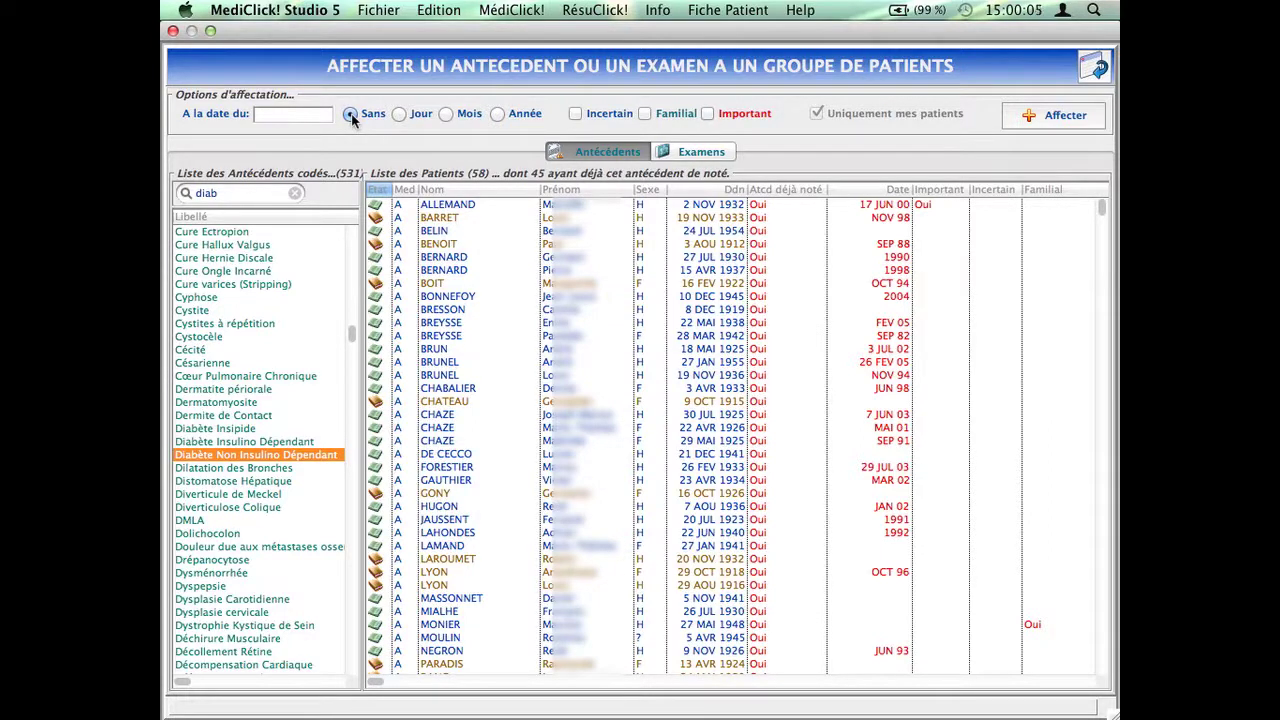
{"action": "scroll", "coordinate": [969, 416], "scroll_direction": "down", "scroll_amount": 7}
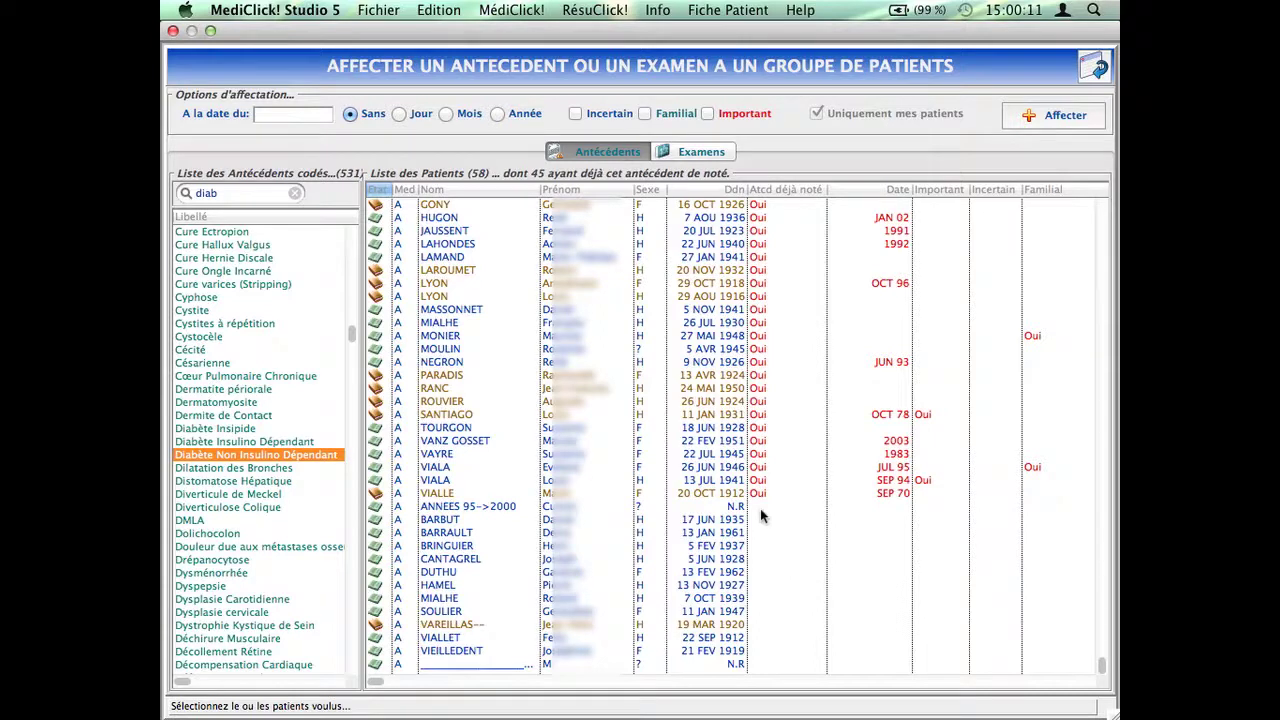
Try the Jour, Mois and Année date options, return to Sans, and switch Familial on and off again.
{"action": "left_click", "coordinate": [398, 114]}
{"action": "left_click", "coordinate": [444, 115]}
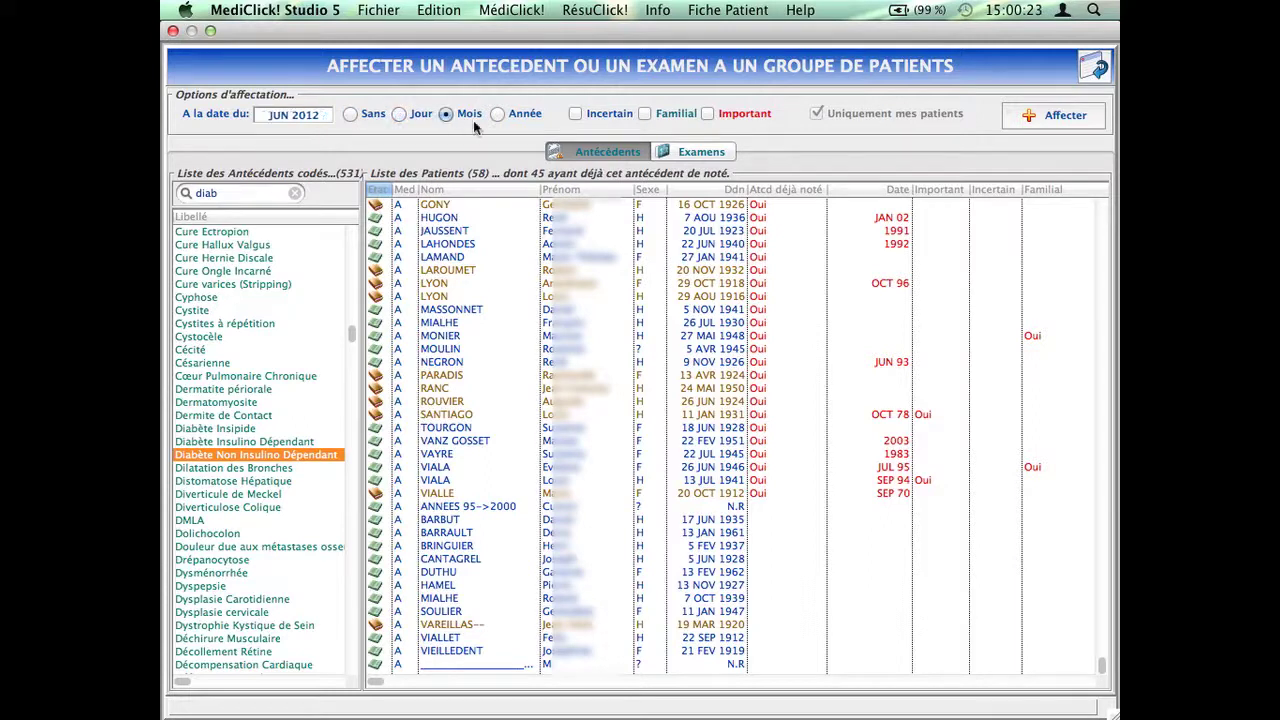
{"action": "left_click", "coordinate": [497, 115]}
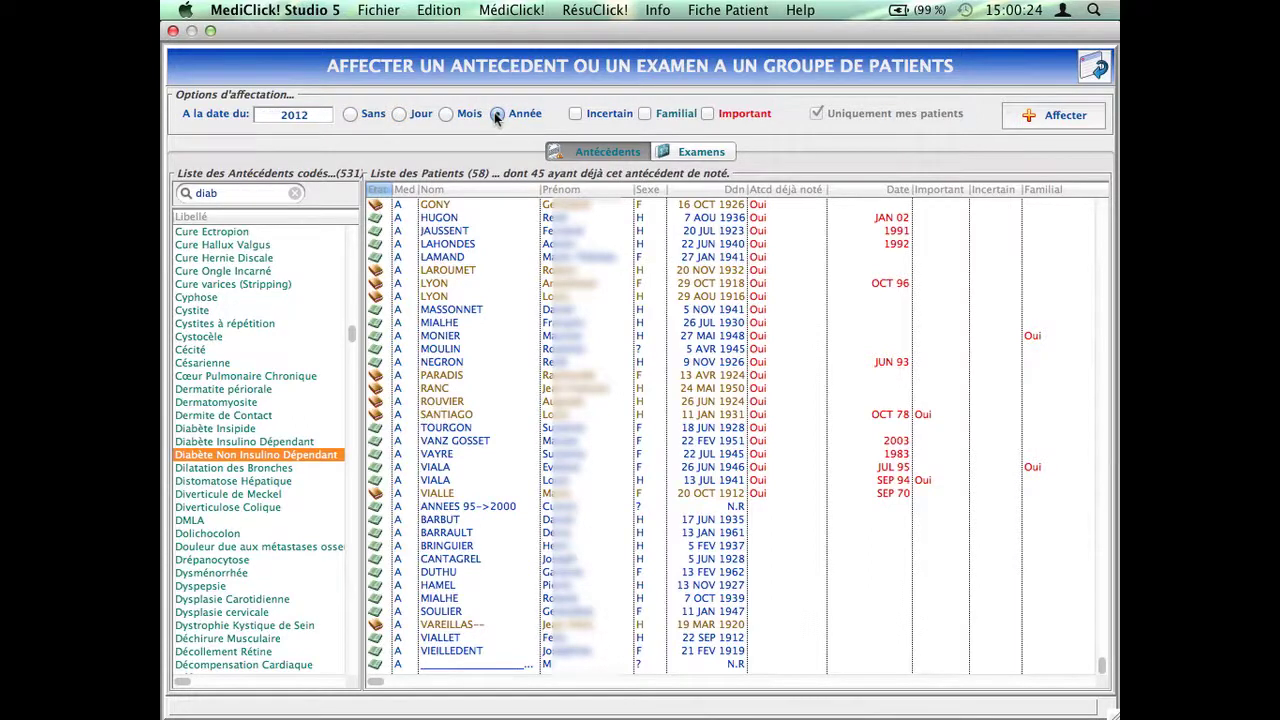
{"action": "left_click", "coordinate": [350, 114]}
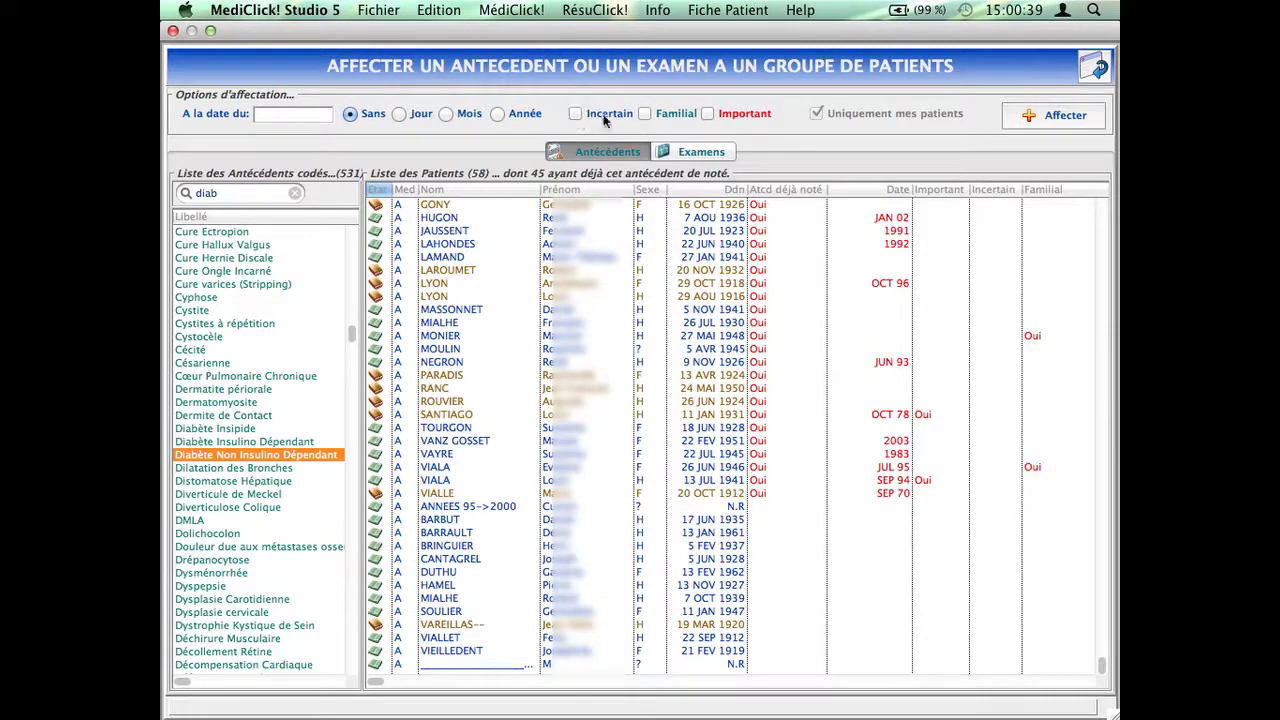
{"action": "left_click", "coordinate": [647, 116]}
{"action": "left_click", "coordinate": [648, 116]}
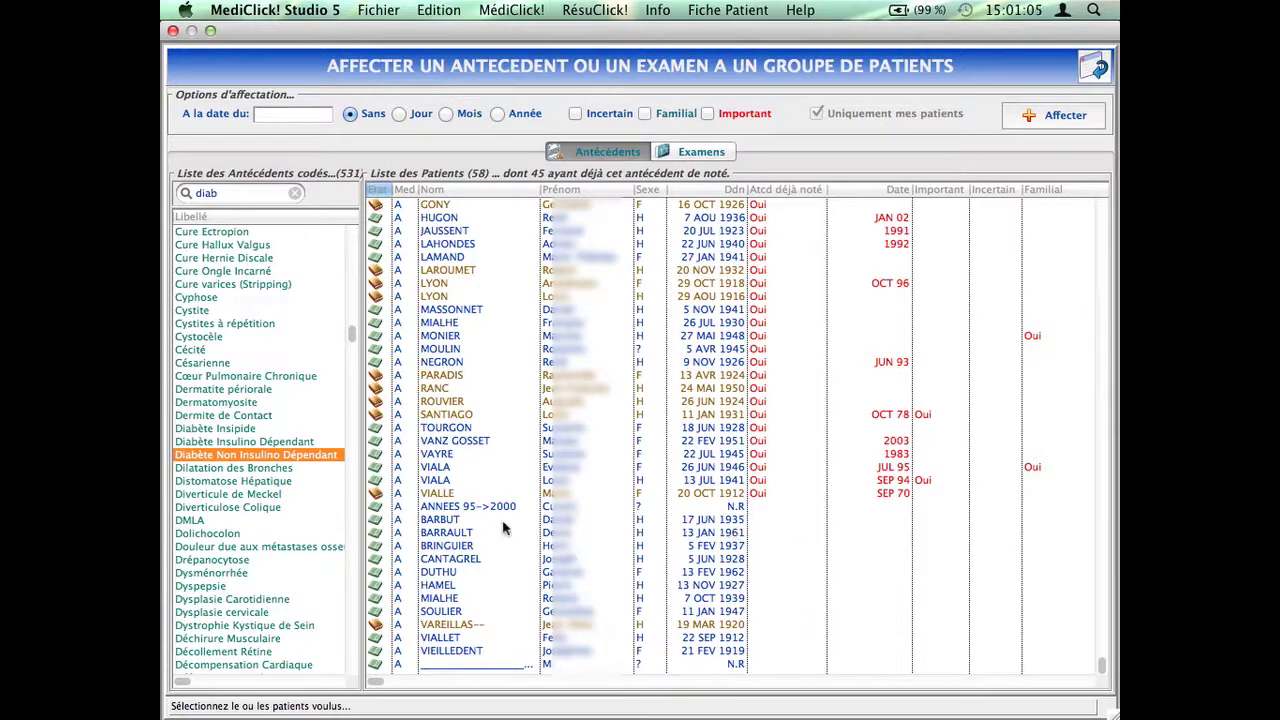
Assign Diabète Non Insulino Dépendant, undated and marked Important, to the three patients directly below the "ANNEES 95->2000" entry.
{"action": "left_click_drag", "start_coordinate": [457, 521], "coordinate": [455, 548]}
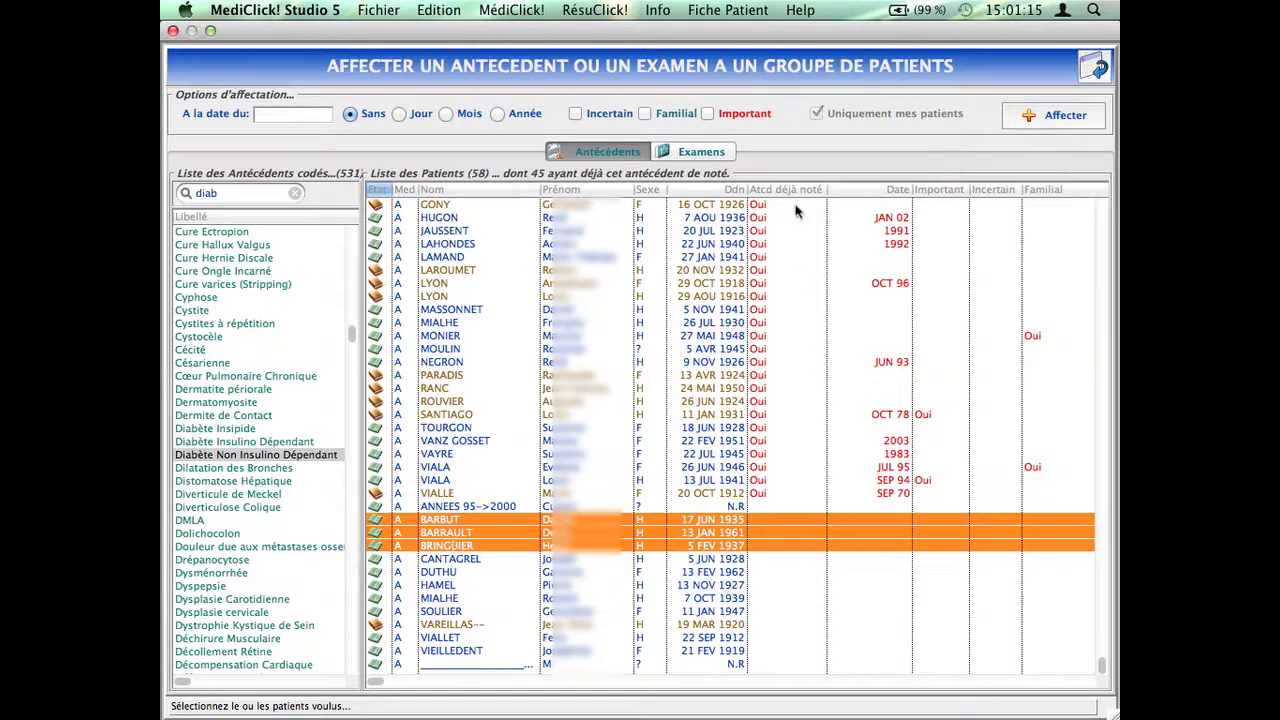
{"action": "left_click", "coordinate": [608, 115]}
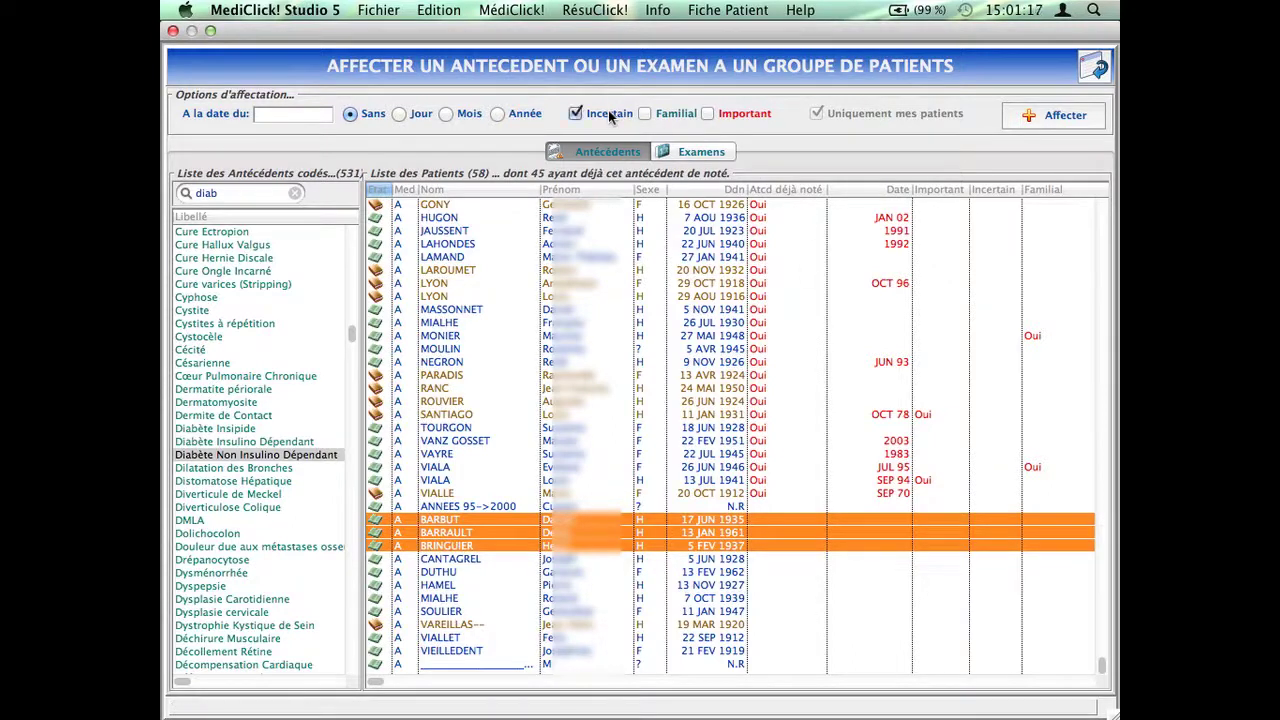
{"action": "left_click", "coordinate": [608, 115]}
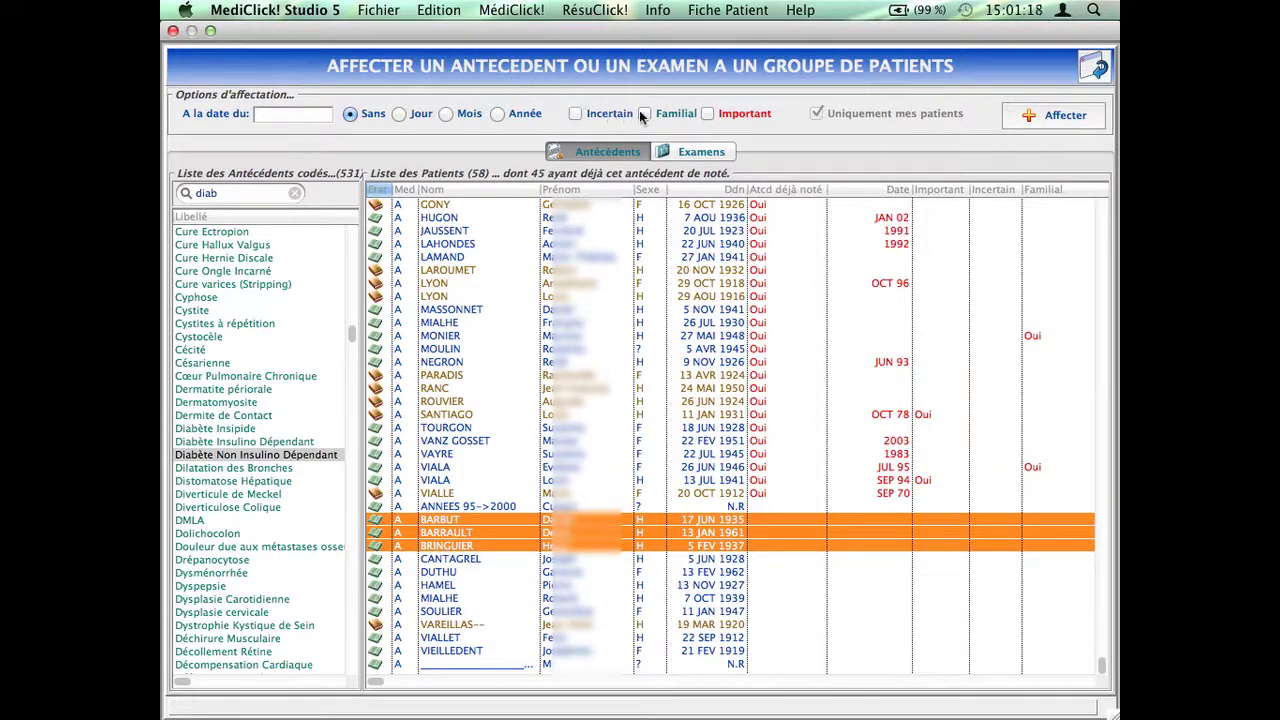
{"action": "left_click", "coordinate": [706, 115]}
{"action": "left_click", "coordinate": [1027, 120]}
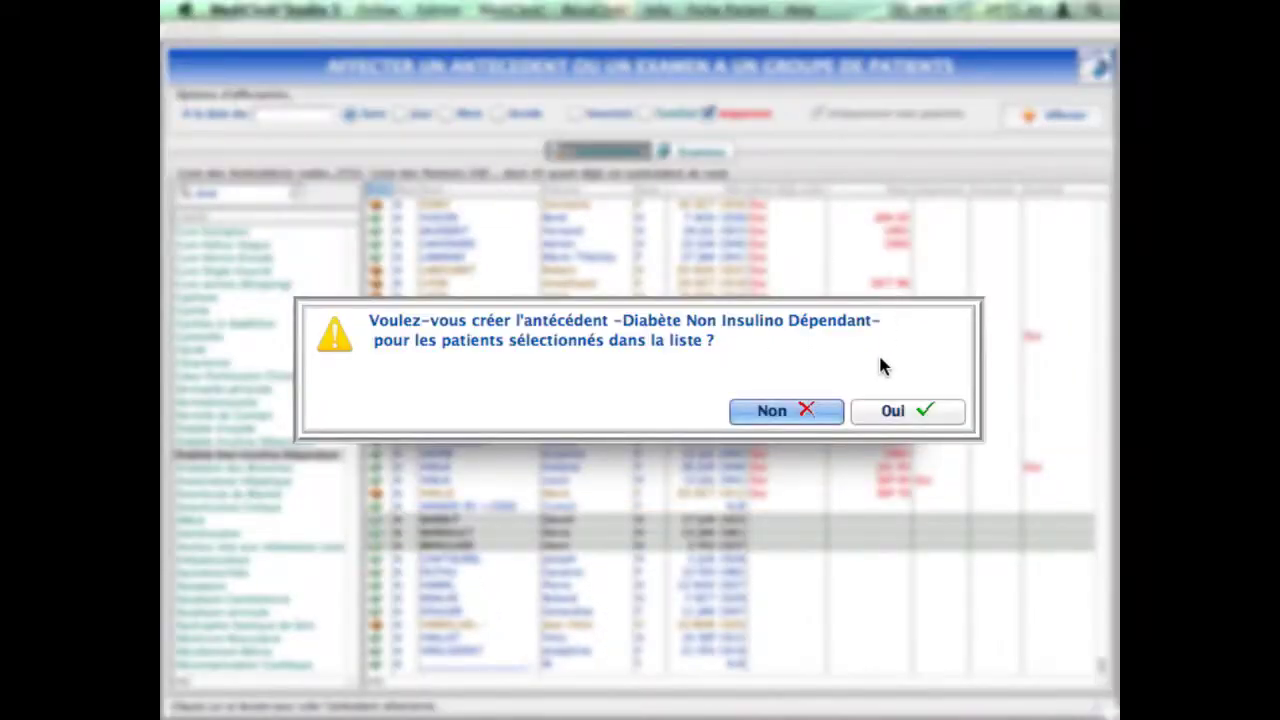
{"action": "left_click", "coordinate": [909, 408]}
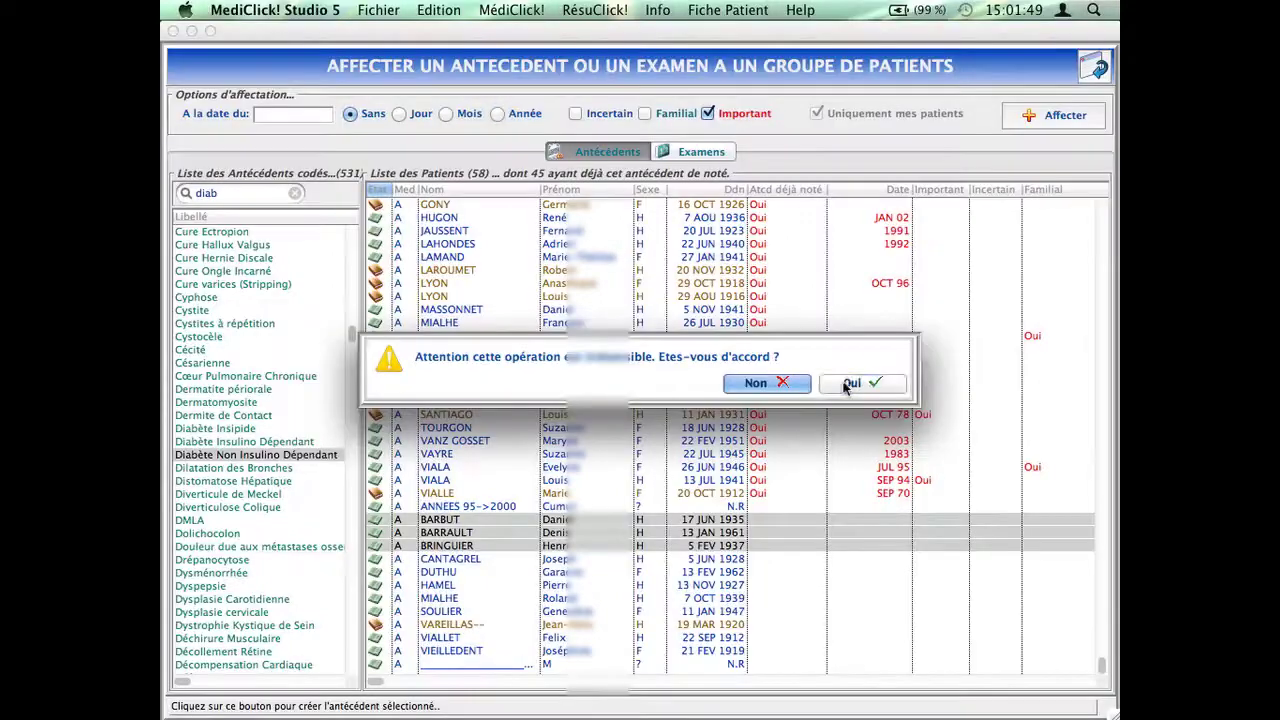
{"action": "left_click", "coordinate": [912, 388]}
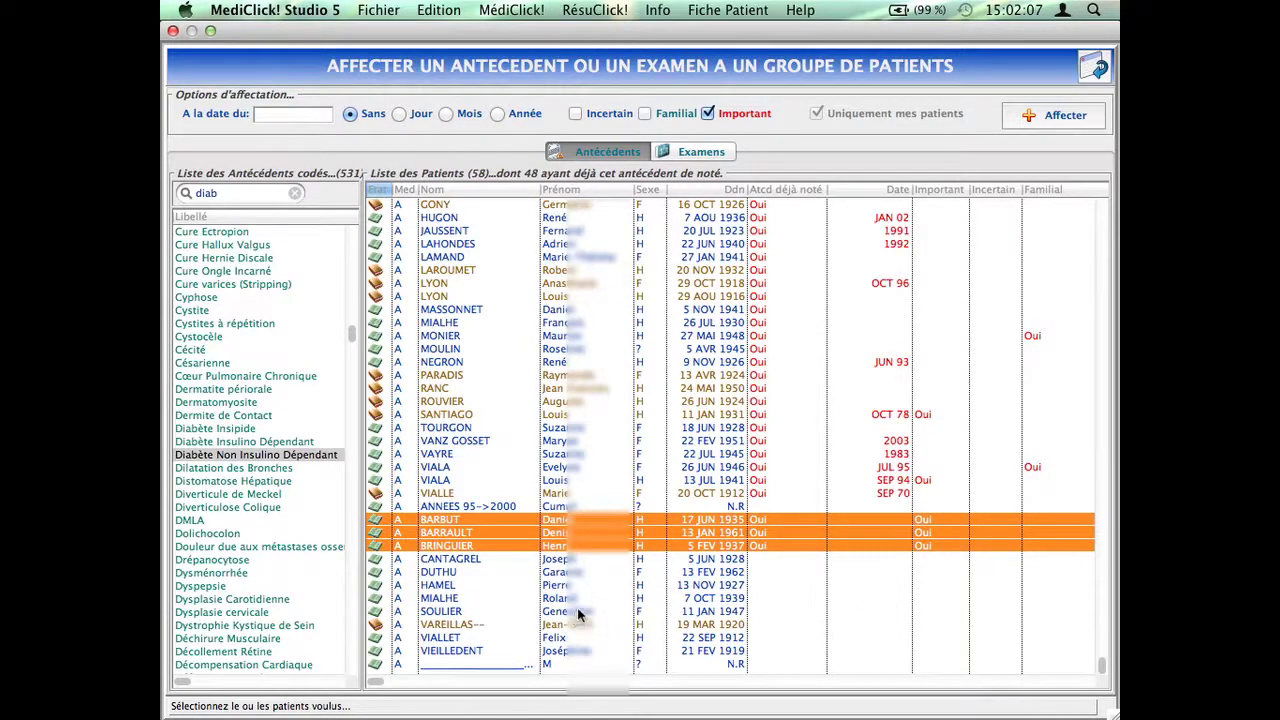
Assign Diabète Non Insulino Dépendant with the year 2012 and without Important to the second patient below the three marked Important.
{"action": "left_click", "coordinate": [473, 573]}
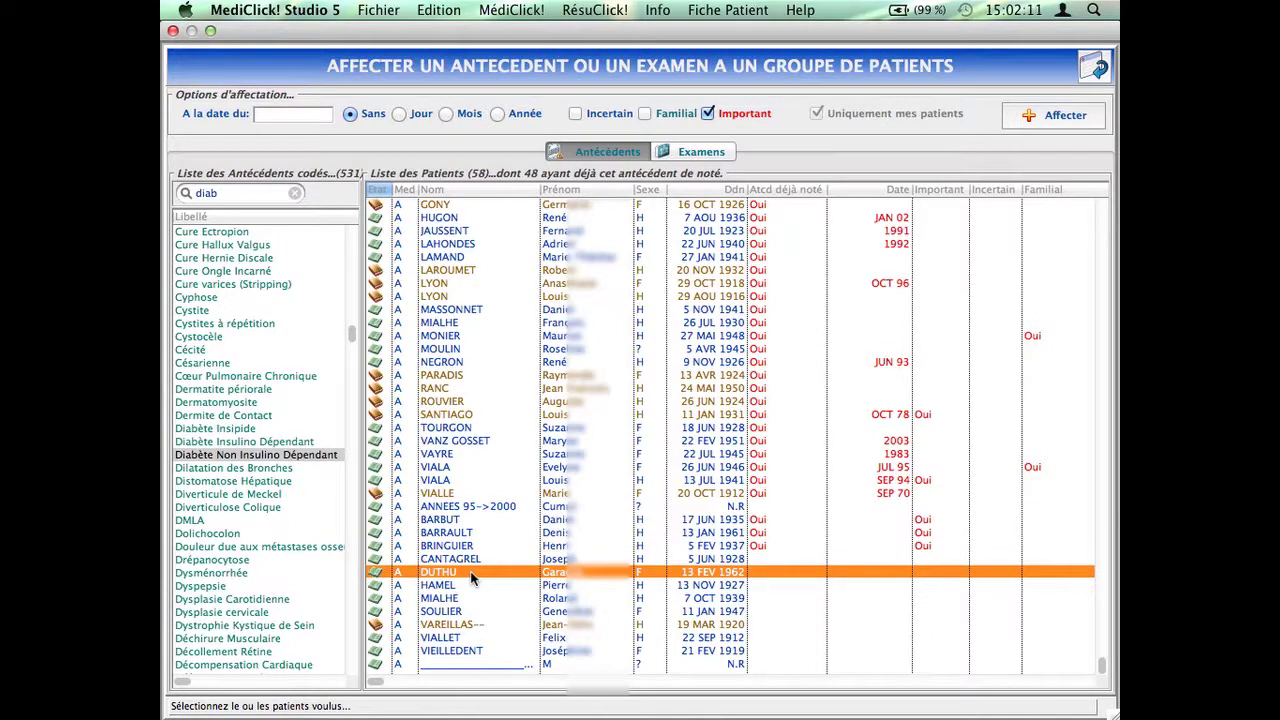
{"action": "left_click", "coordinate": [497, 115]}
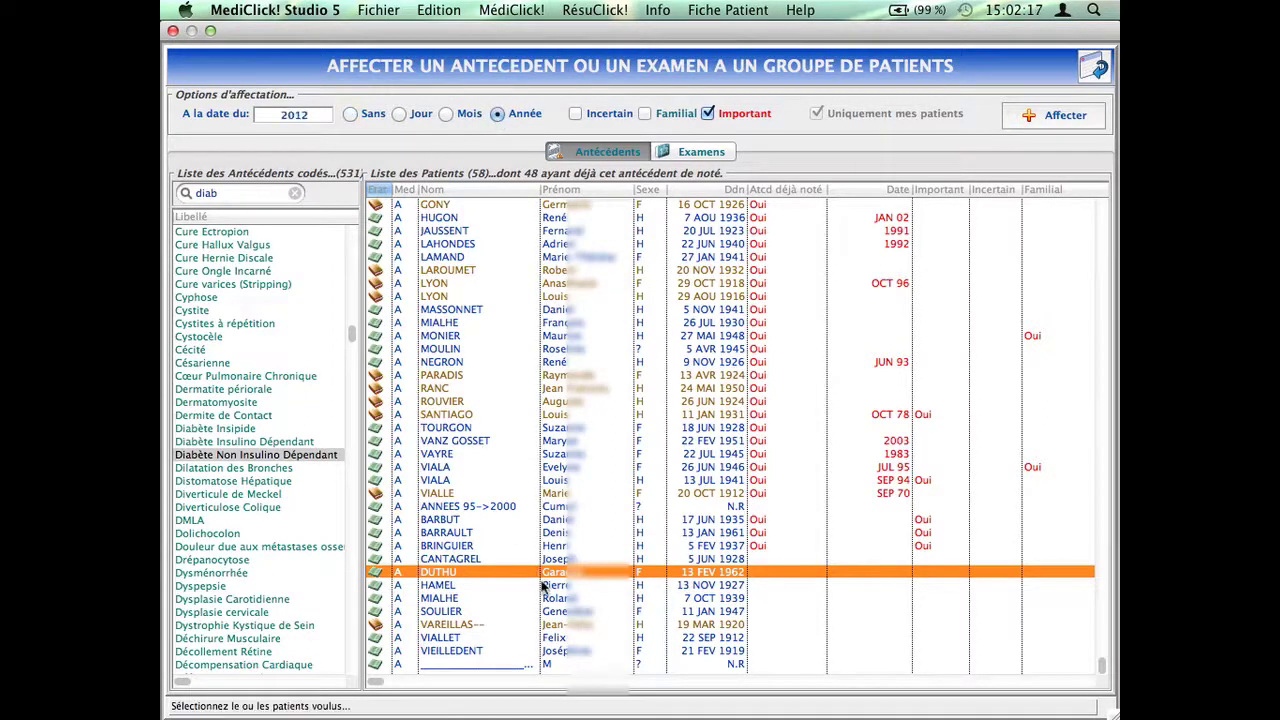
{"action": "left_click", "coordinate": [707, 113]}
{"action": "left_click", "coordinate": [1087, 119]}
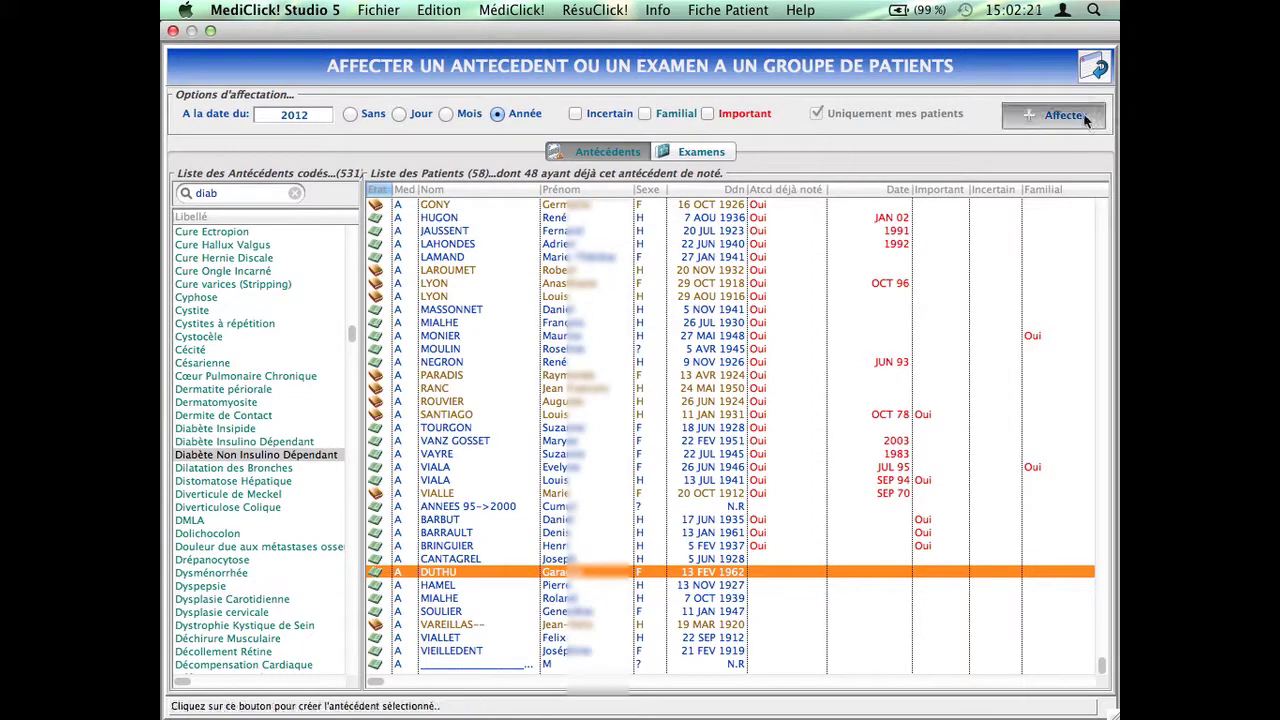
{"action": "left_click", "coordinate": [818, 405]}
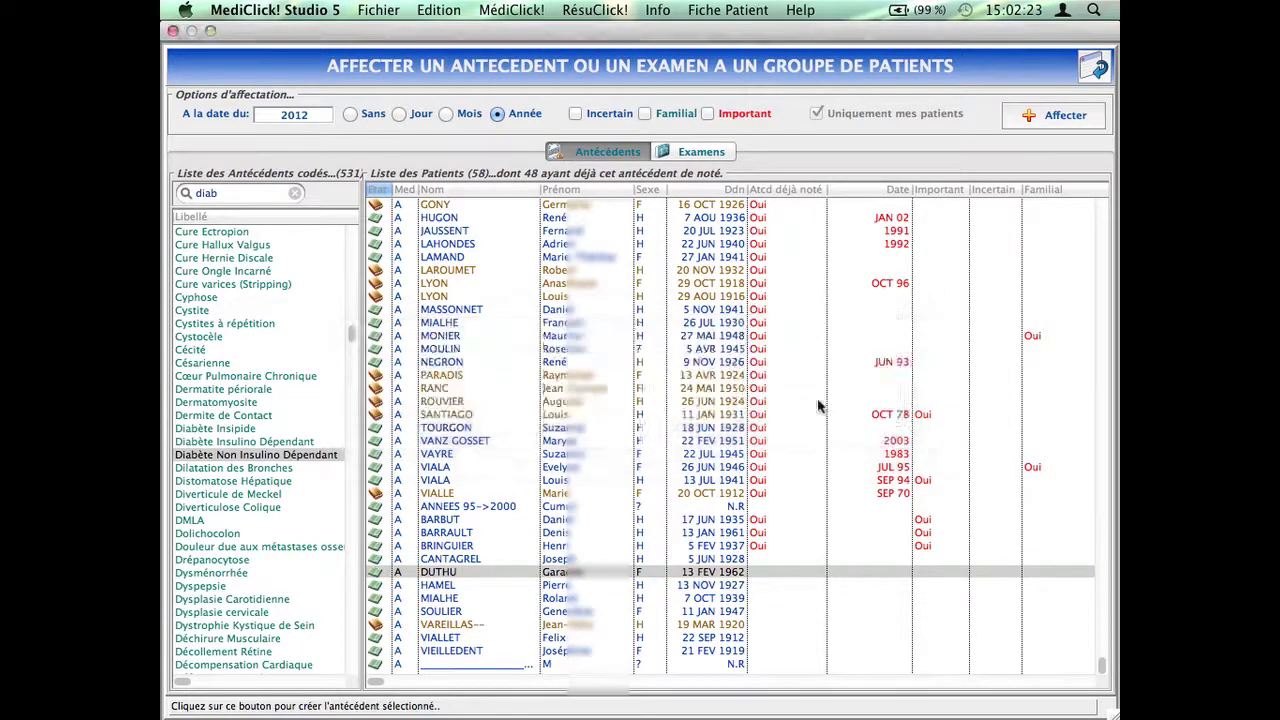
{"action": "left_click", "coordinate": [832, 386]}
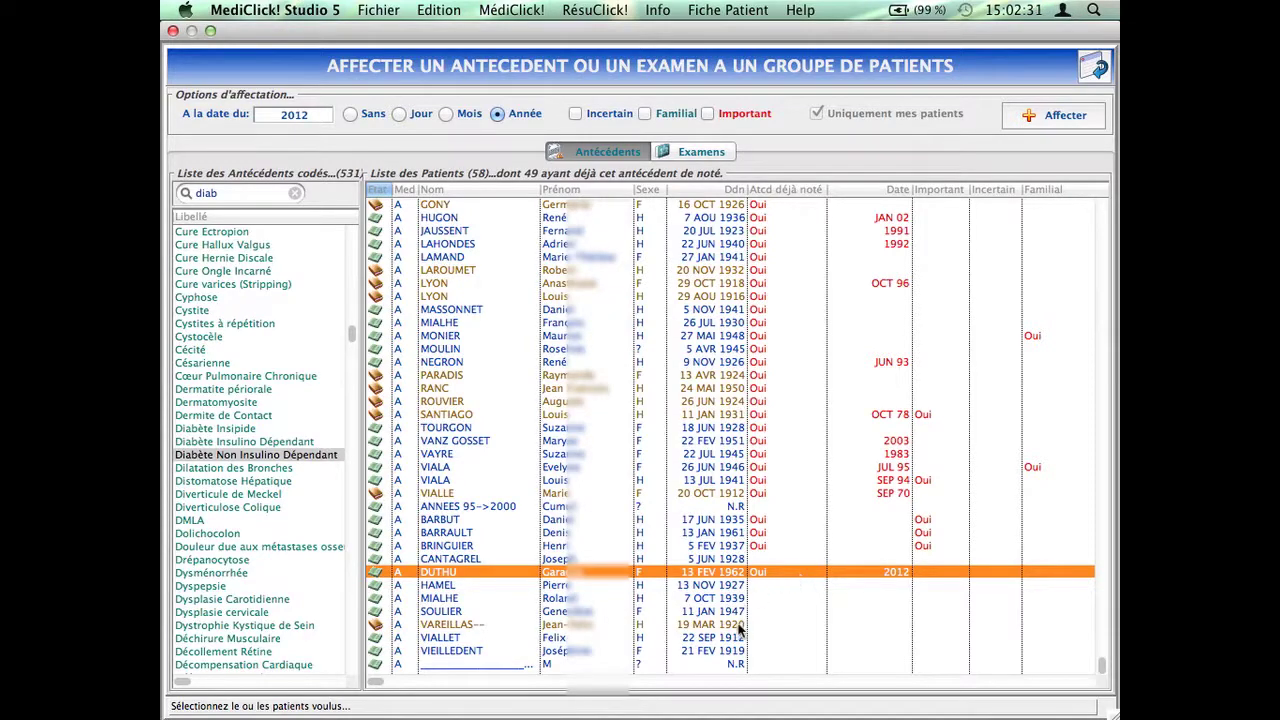
Try selecting the block of patients from "ANNEES 95->2000" downward, and a four-patient block plus one separate patient below it.
{"action": "left_click_drag", "start_coordinate": [757, 652], "coordinate": [770, 502]}
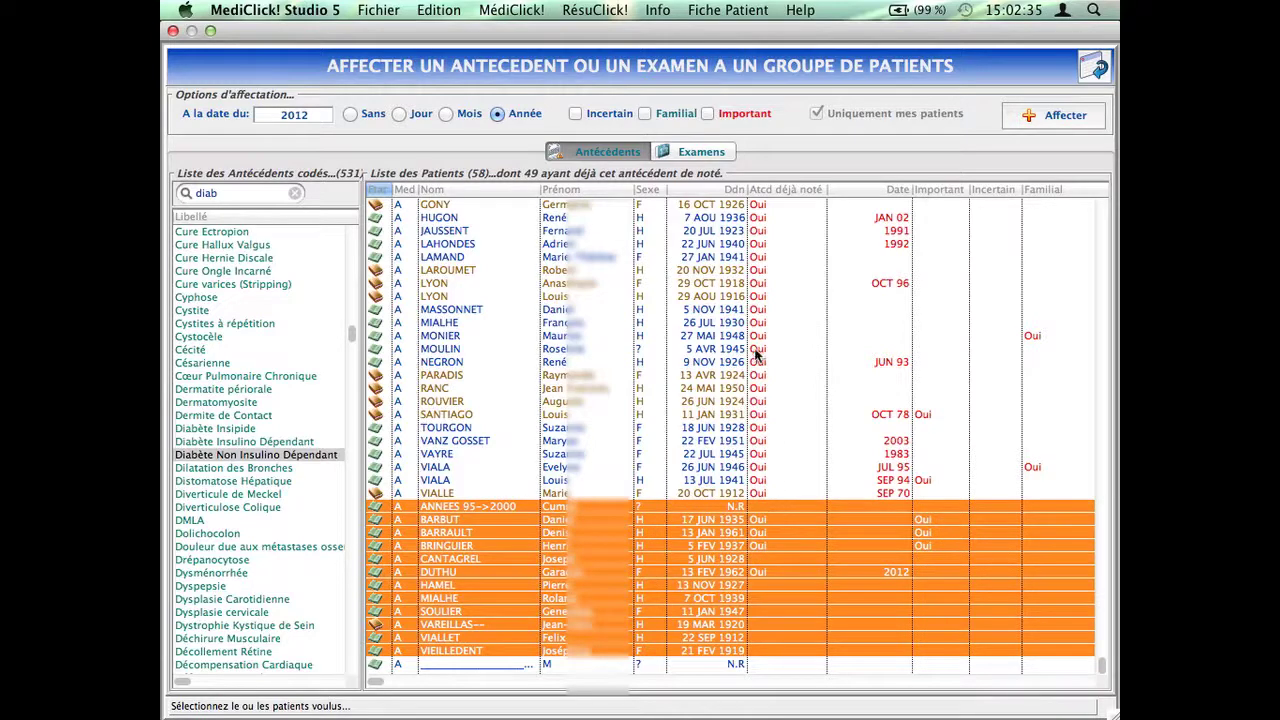
{"action": "left_click", "coordinate": [763, 506]}
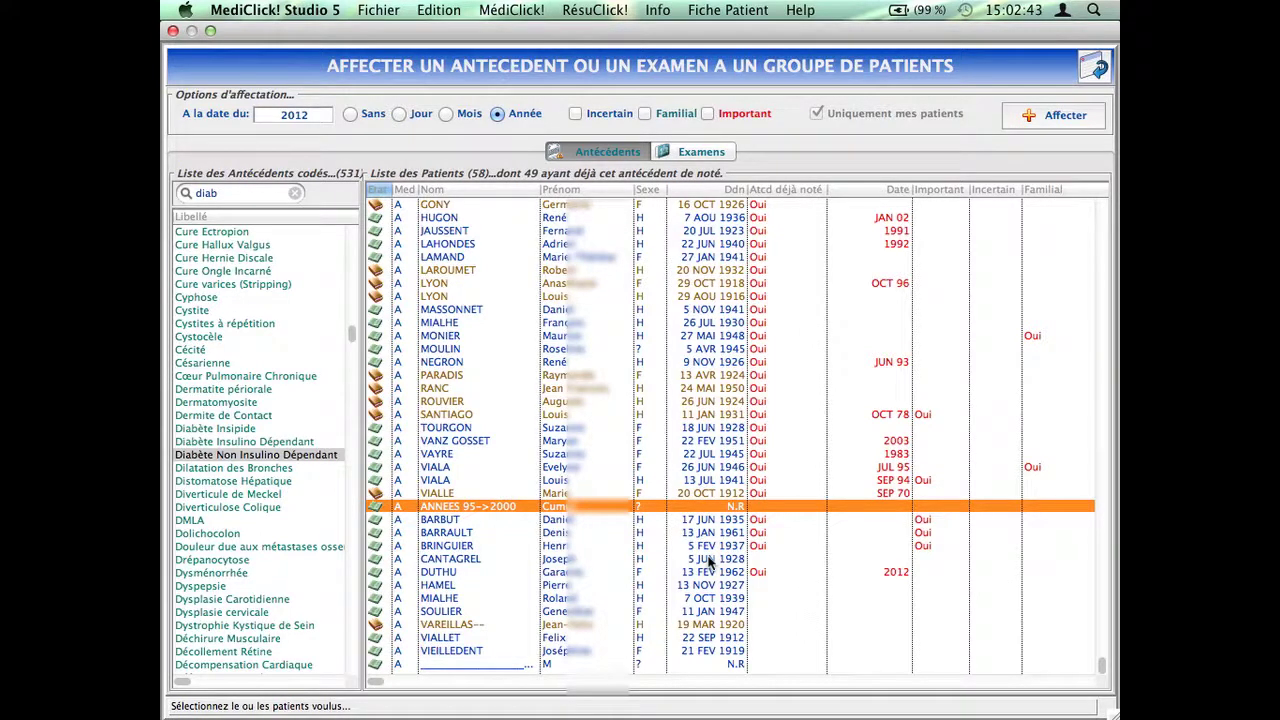
{"action": "mouse_move", "coordinate": [708, 556]}
{"action": "left_mouse_down"}
{"action": "mouse_move", "coordinate": [717, 655]}
{"action": "mouse_move", "coordinate": [716, 560]}
{"action": "left_mouse_up"}
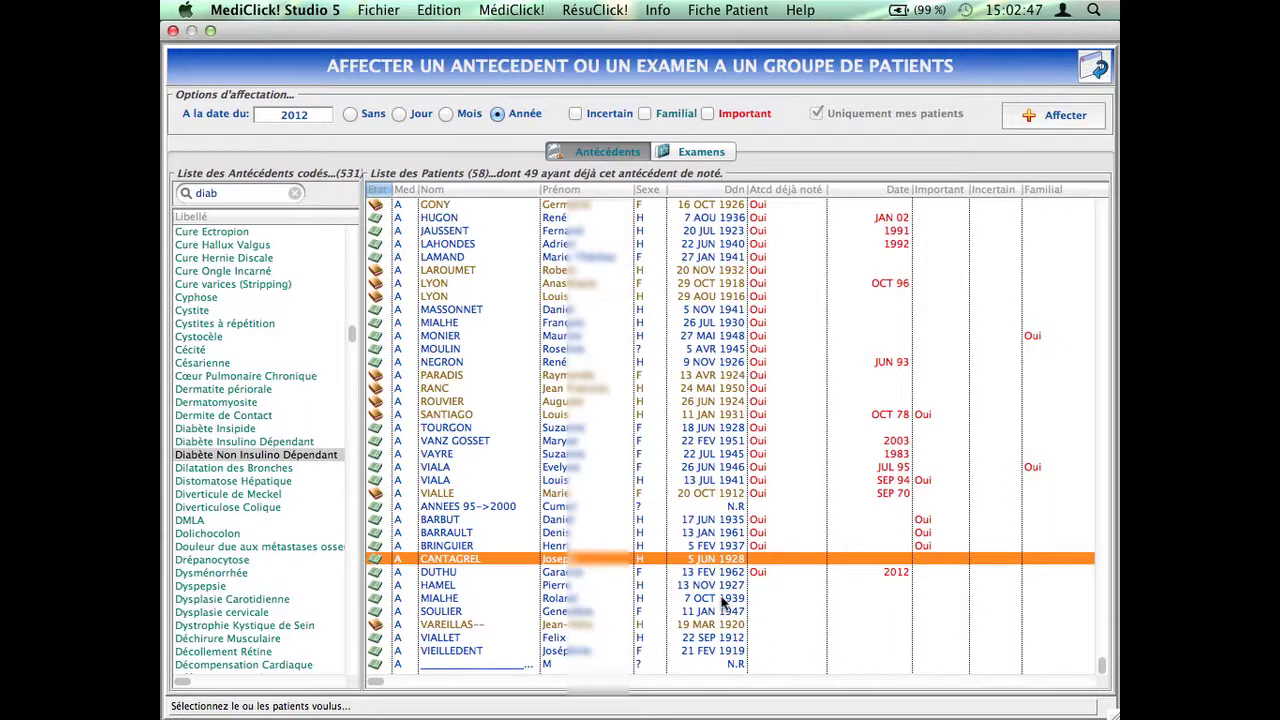
{"action": "left_click", "coordinate": [724, 602], "text": "shift"}
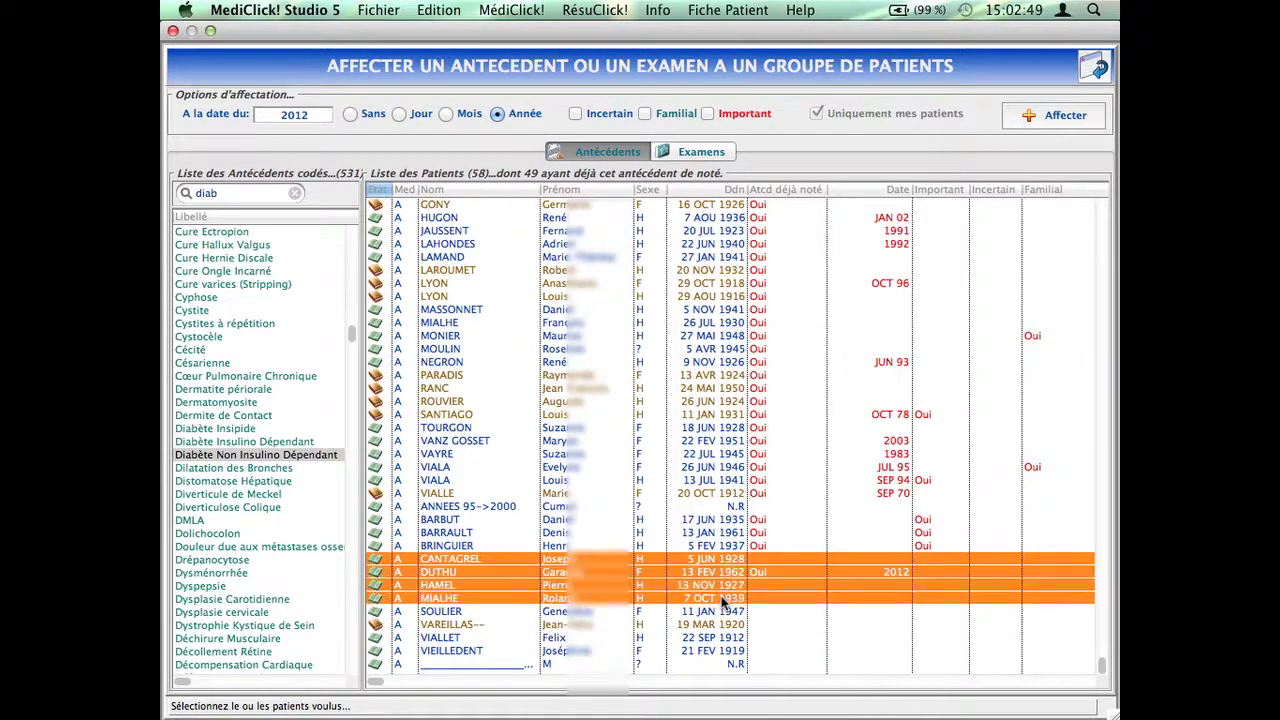
{"action": "left_click", "coordinate": [724, 626], "text": "super"}
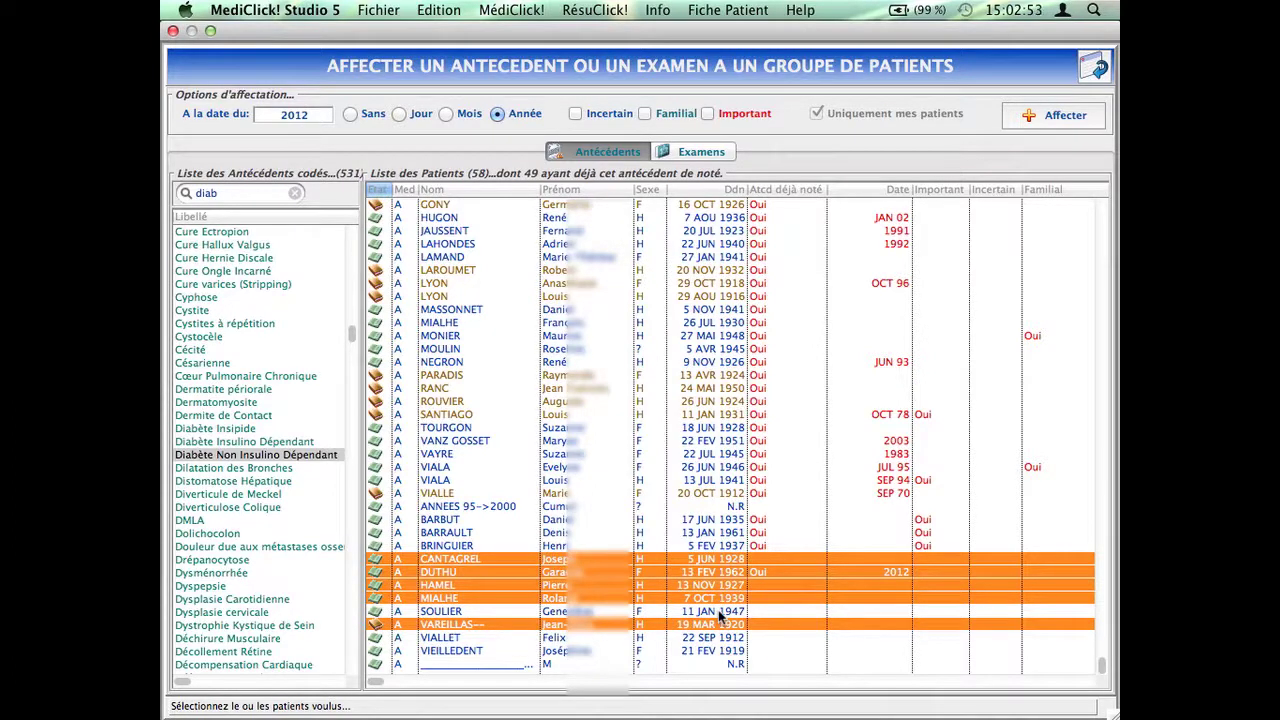
Try selecting four non-adjacent patients, every second row upward from the second-to-last named patient.
{"action": "left_click", "coordinate": [730, 637]}
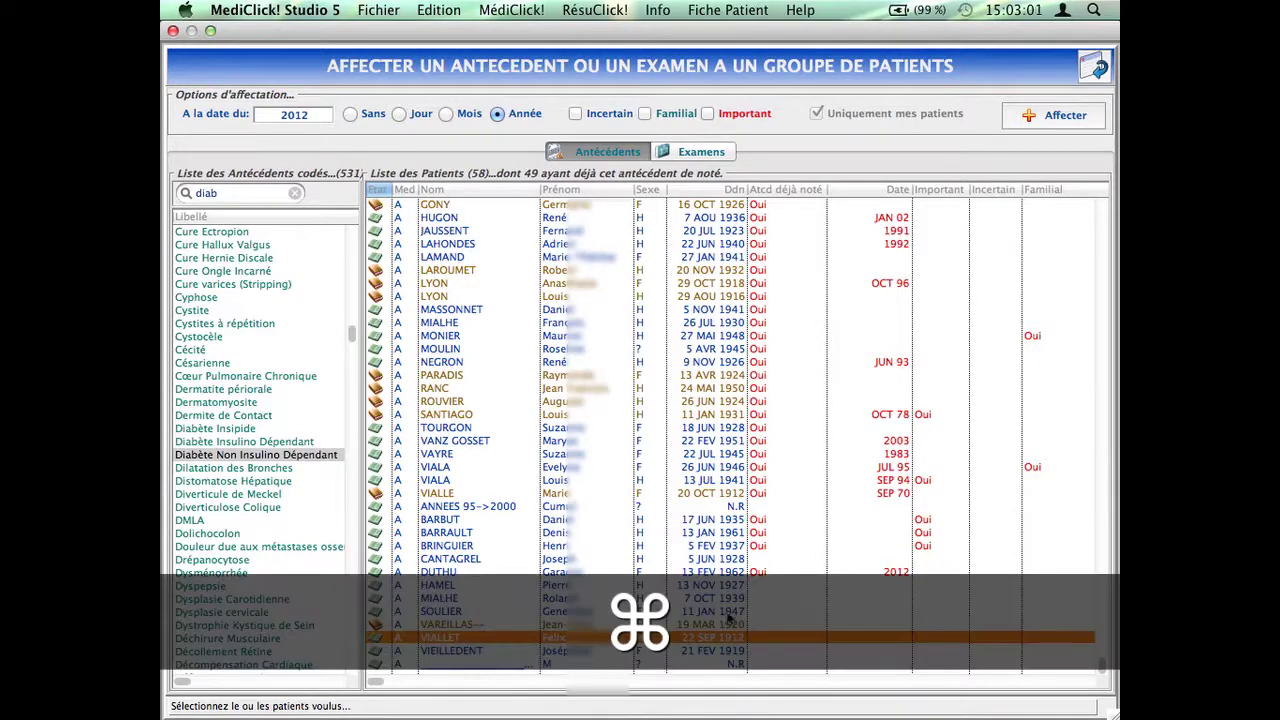
{"action": "left_click", "coordinate": [728, 612], "text": "super"}
{"action": "left_click", "coordinate": [727, 586], "text": "super"}
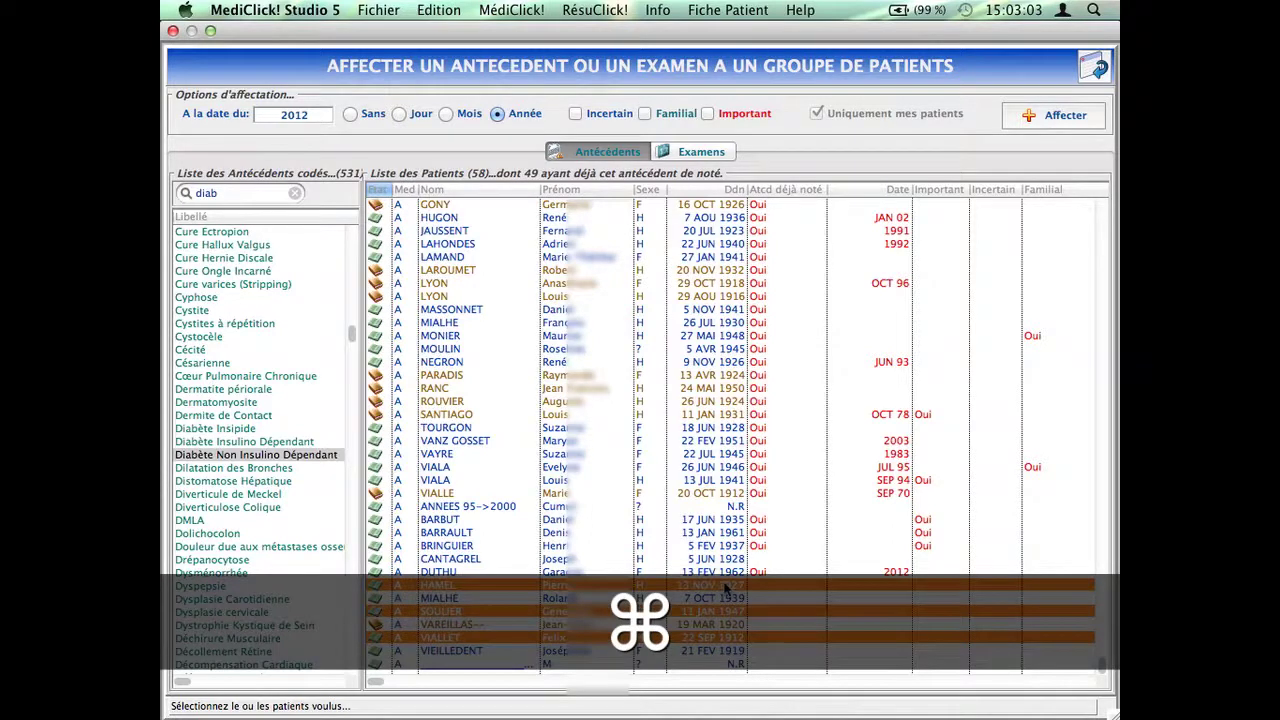
{"action": "left_click", "coordinate": [726, 560], "text": "super"}
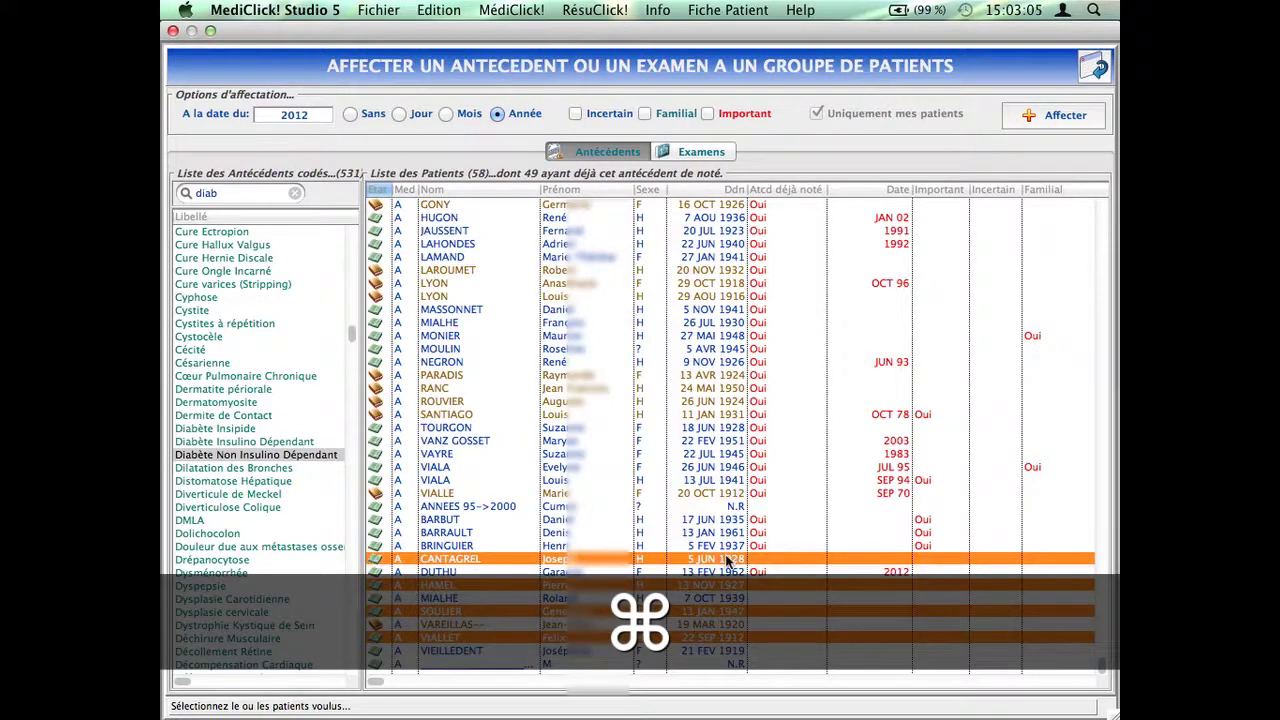
Try selecting the continuous block from the last patient marked Important down to the patient above the underscore-named entry.
{"action": "left_click", "coordinate": [728, 546]}
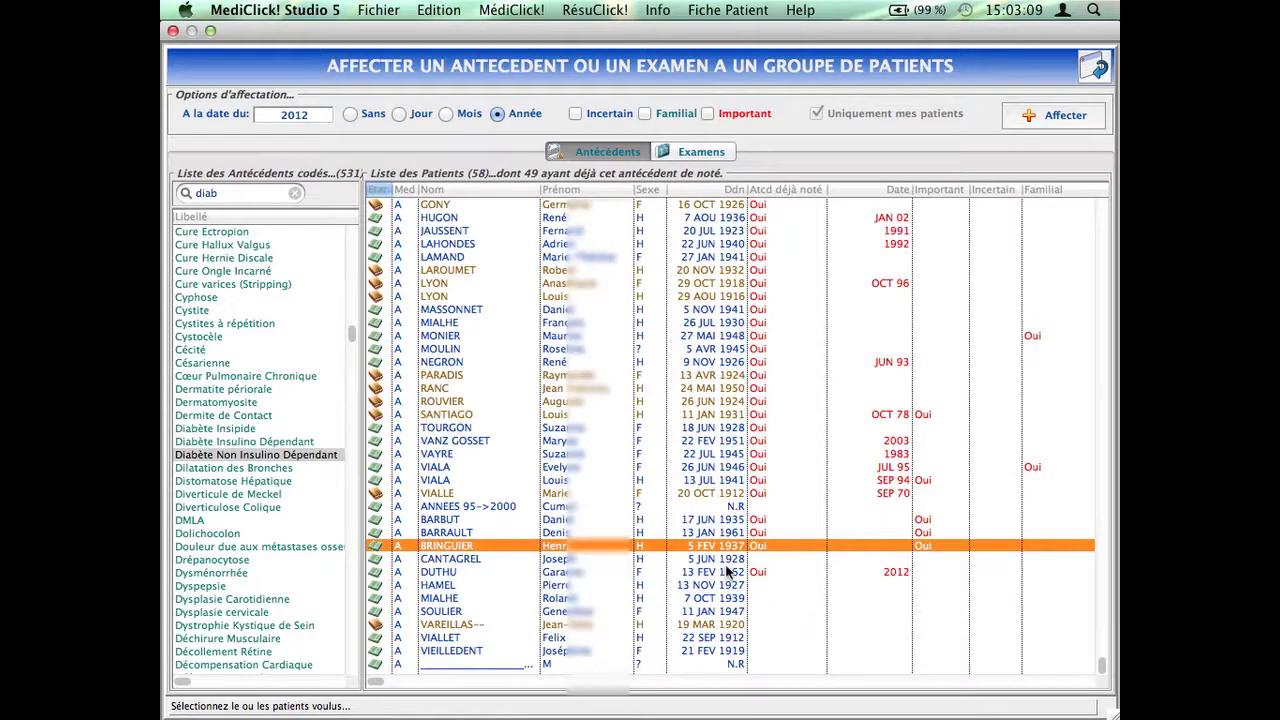
{"action": "key", "text": "shift"}
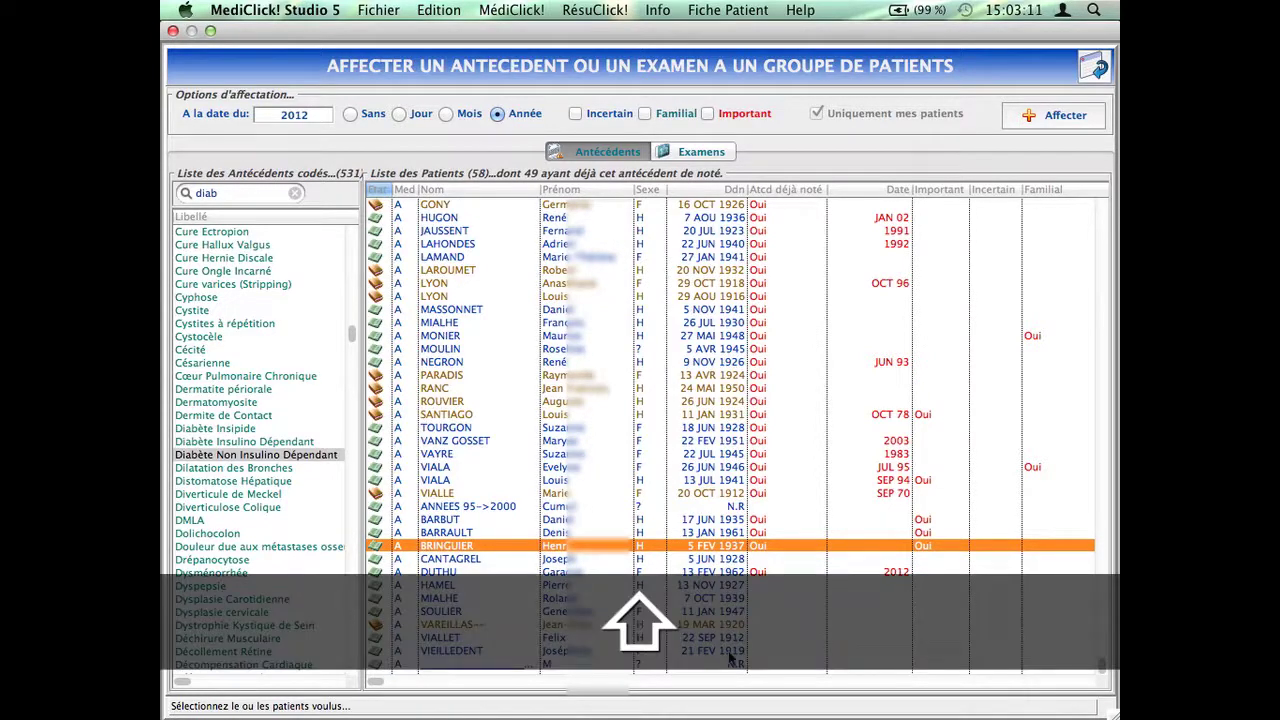
{"action": "left_click", "coordinate": [729, 650], "text": "shift"}
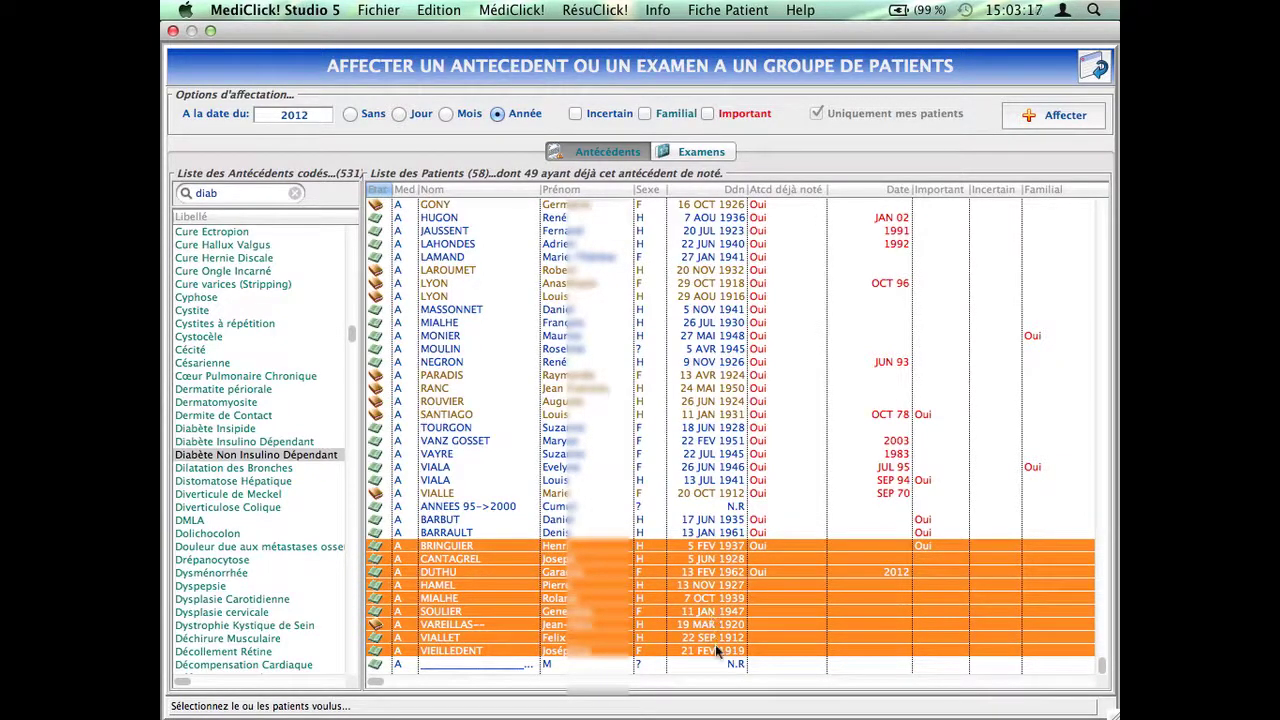
Assign Diabète Non Insulino Dépendant, with the date option Sans, to the five patients directly above the underscore-named last entry.
{"action": "left_click", "coordinate": [724, 651]}
{"action": "left_click_drag", "start_coordinate": [727, 652], "coordinate": [722, 598]}
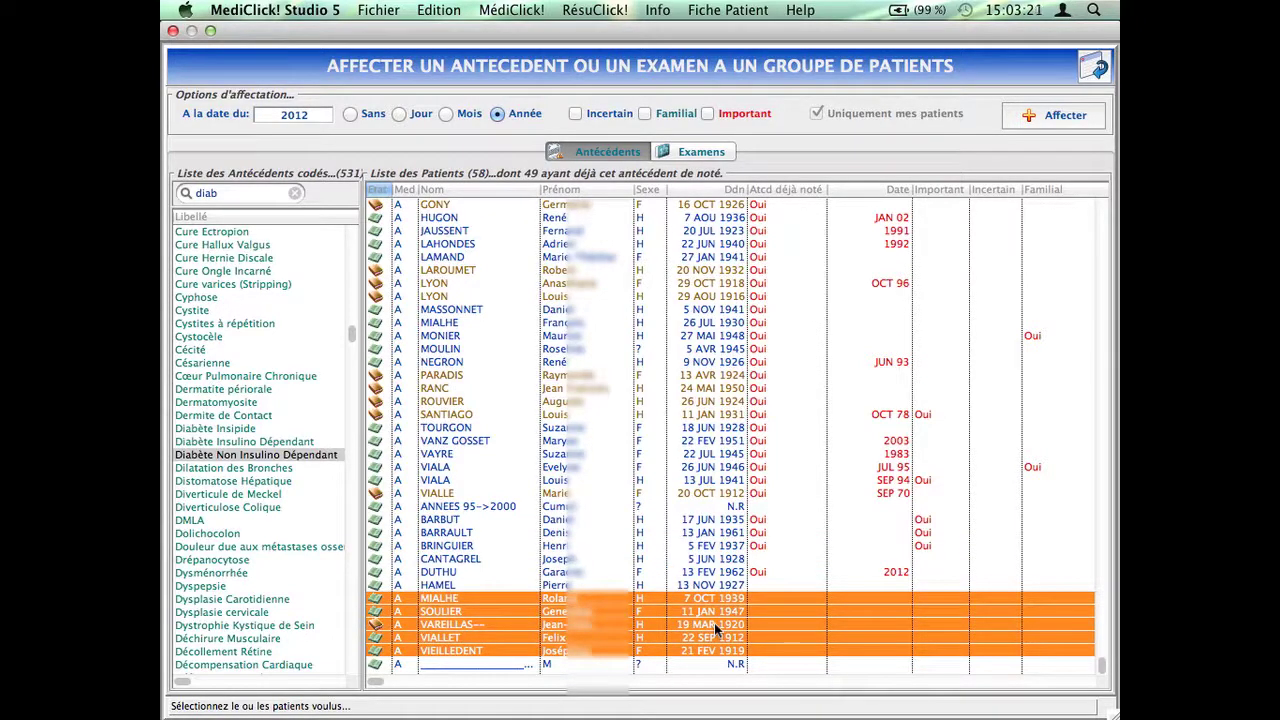
{"action": "left_click", "coordinate": [350, 114]}
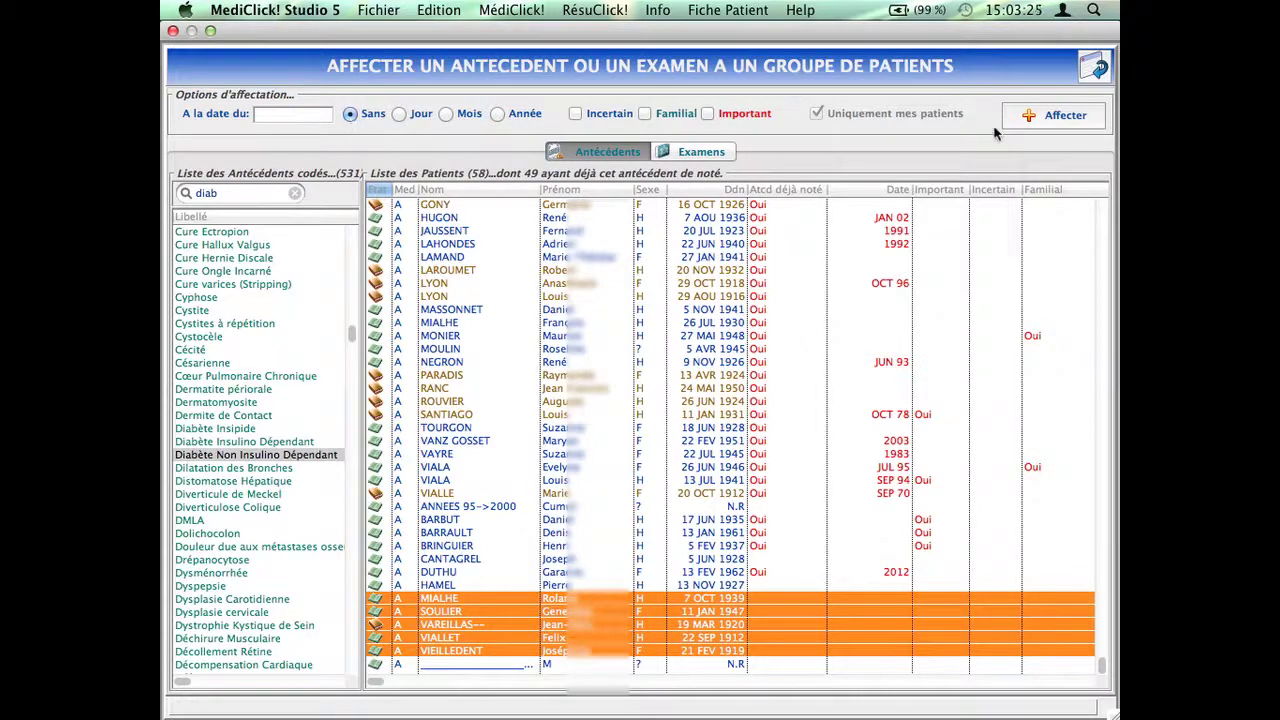
{"action": "left_click", "coordinate": [1053, 118]}
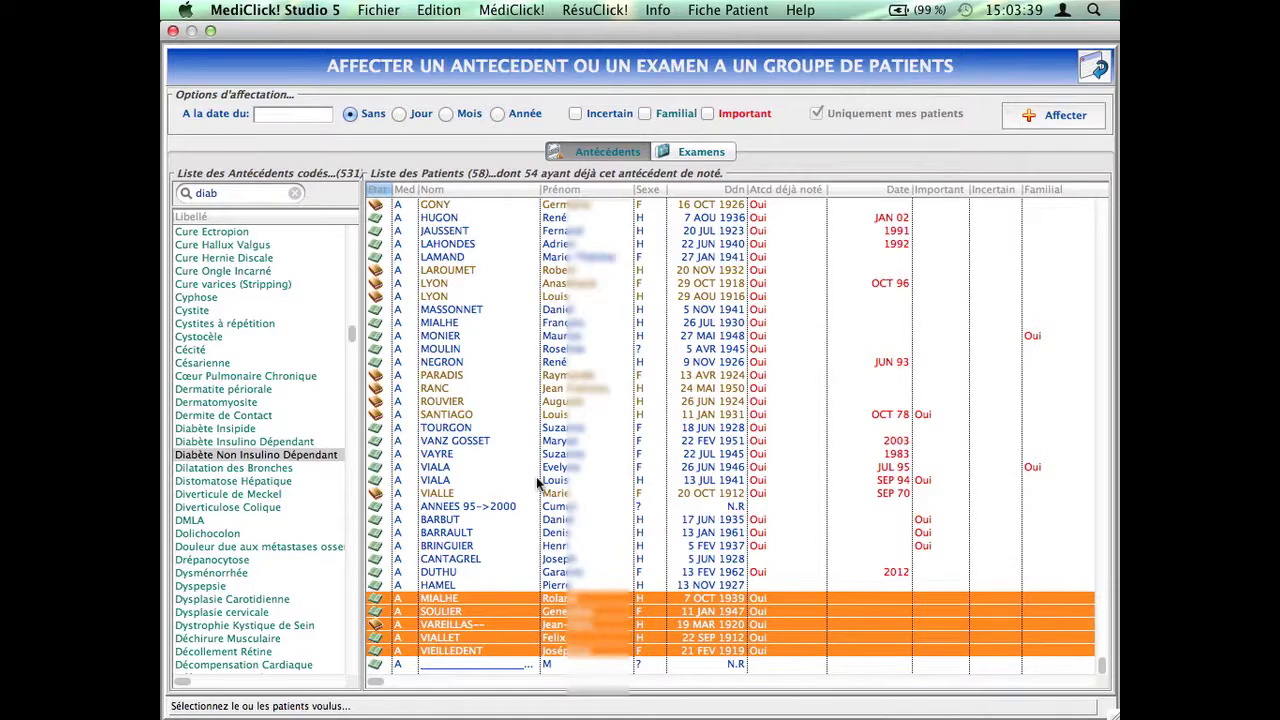
Assign the antecedent Cécité, undated, to the two patients directly below the "ANNEES 95->2000" entry and accept both confirmations.
{"action": "left_click", "coordinate": [213, 351]}
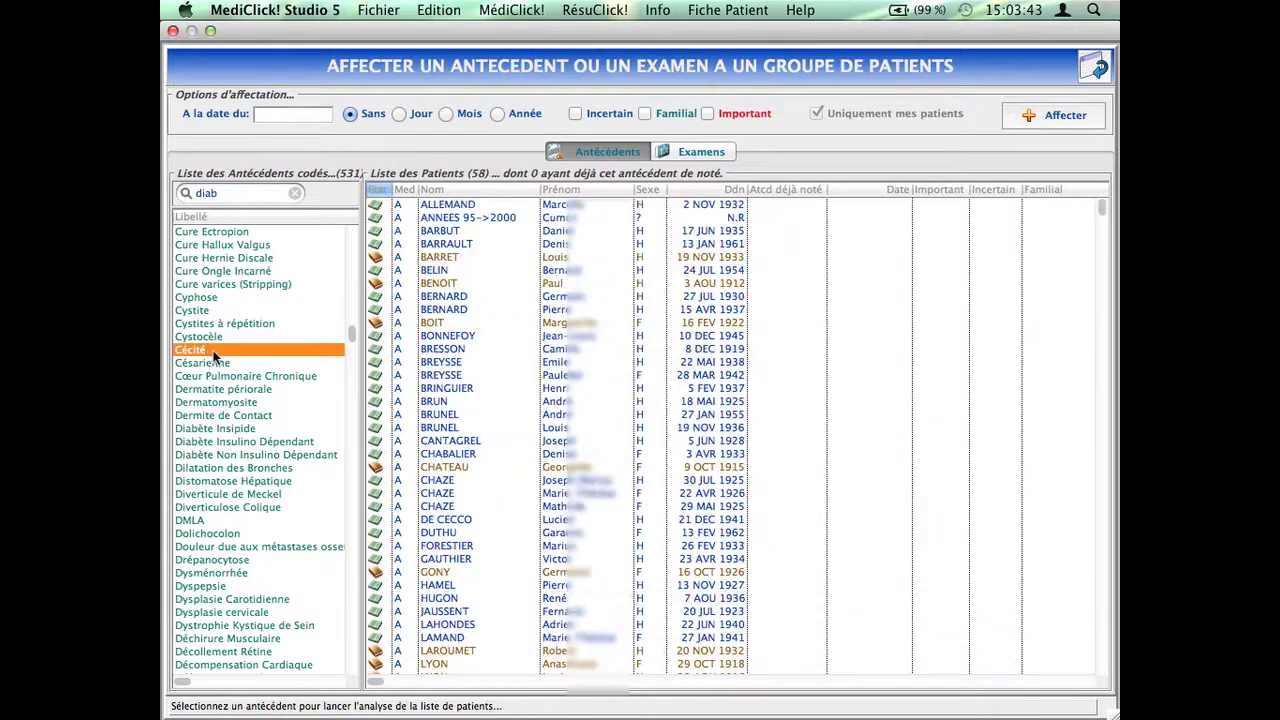
{"action": "scroll", "coordinate": [830, 380], "scroll_direction": "down", "scroll_amount": 3}
{"action": "scroll", "coordinate": [830, 387], "scroll_direction": "up", "scroll_amount": 3}
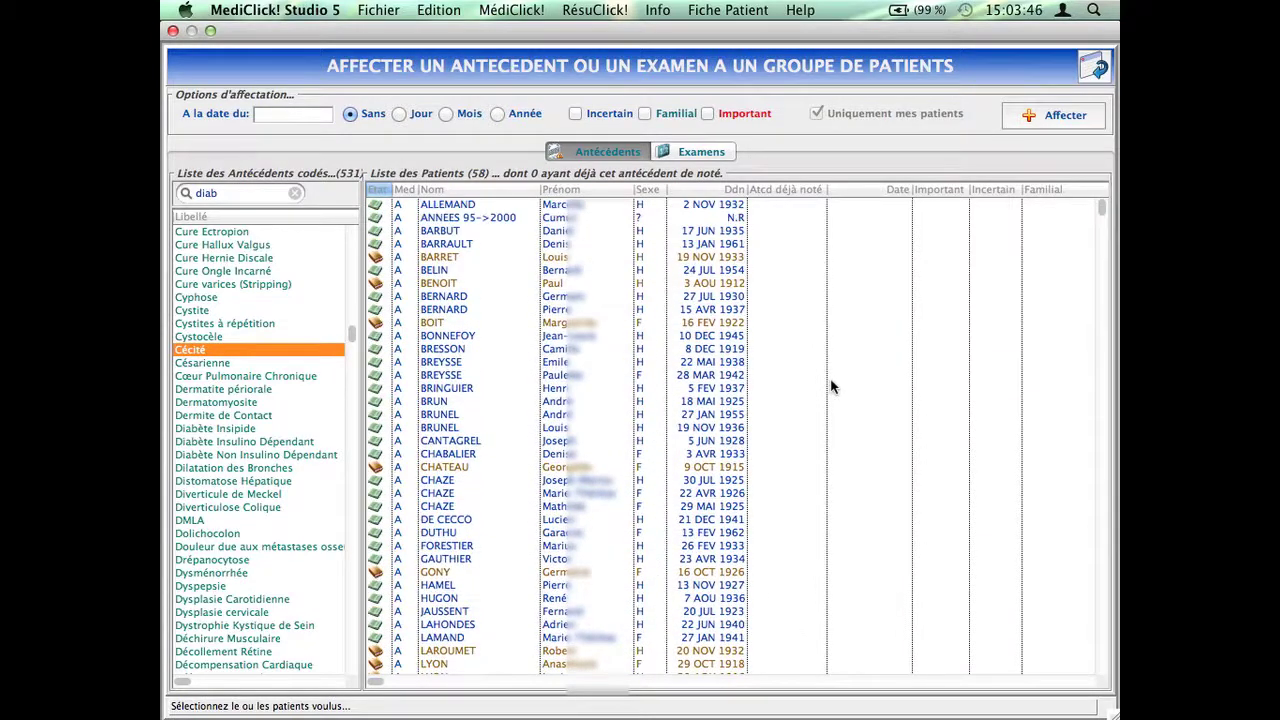
{"action": "left_click", "coordinate": [646, 233]}
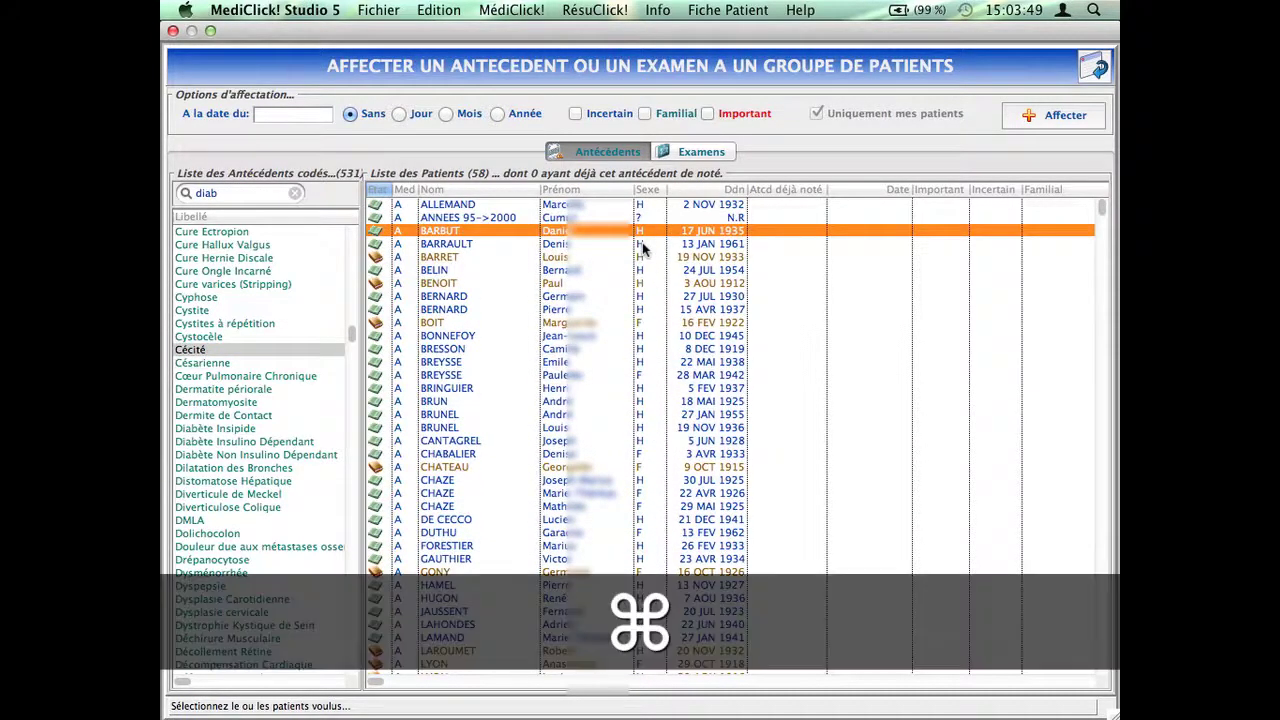
{"action": "left_click", "coordinate": [643, 248], "text": "super"}
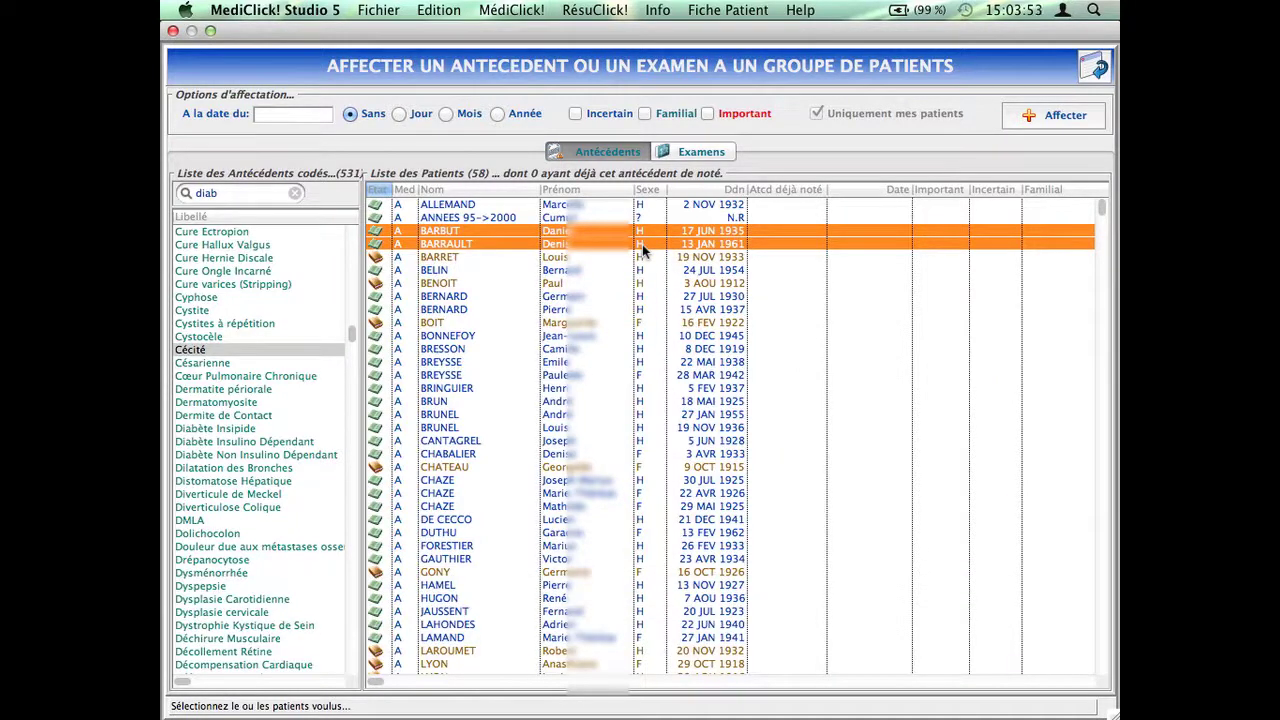
{"action": "left_click", "coordinate": [1022, 115]}
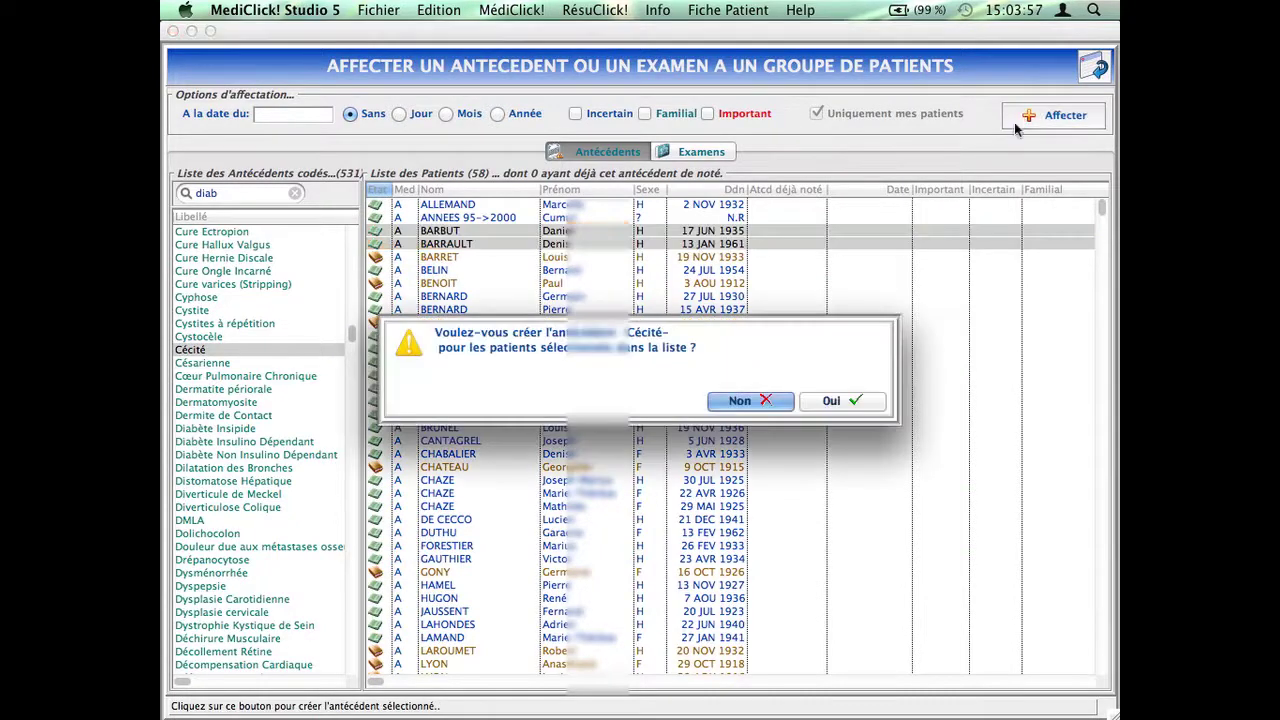
{"action": "left_click", "coordinate": [843, 400]}
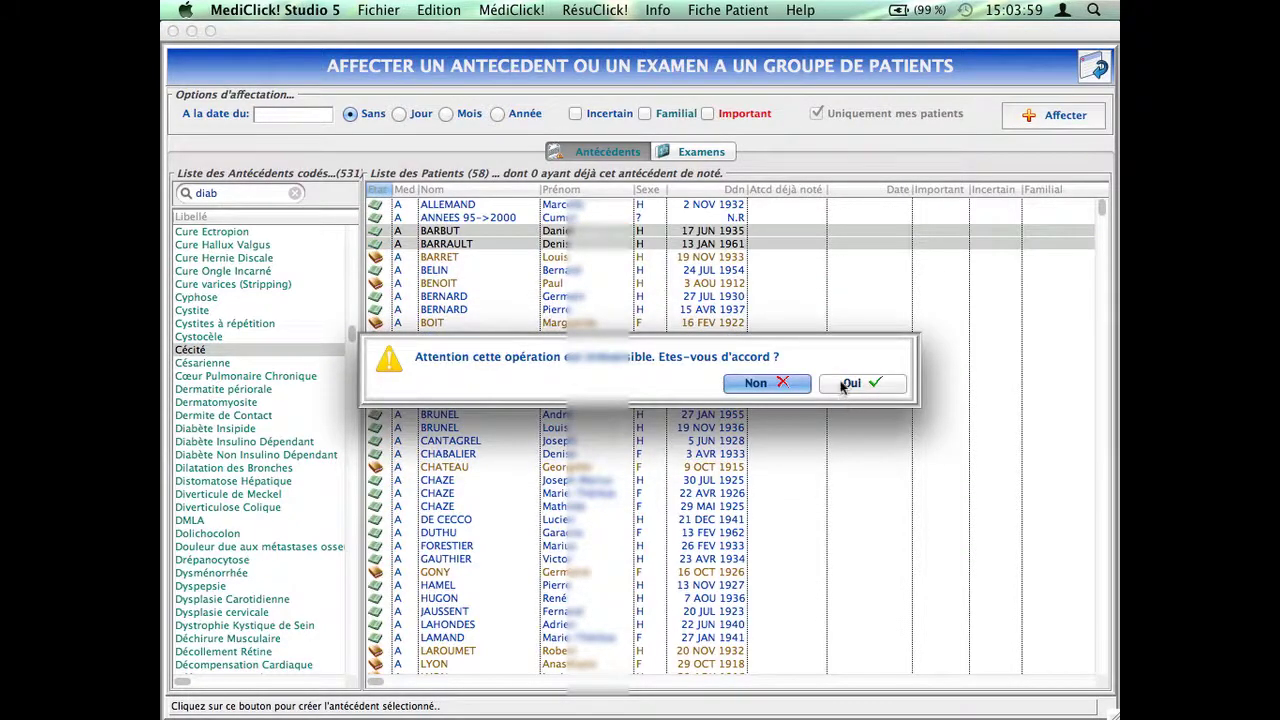
{"action": "left_click", "coordinate": [848, 383]}
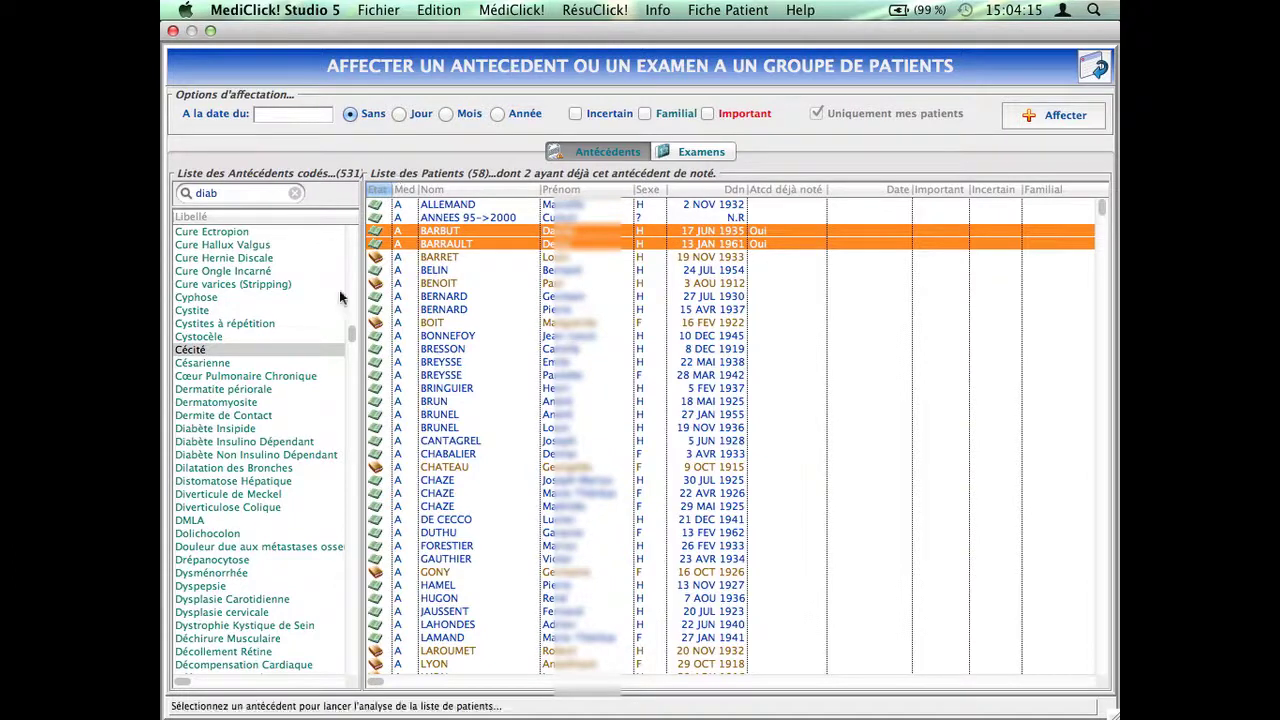
Switch to Examens and select the exam E.F.R to analyse the patient list.
{"action": "left_click", "coordinate": [230, 193]}
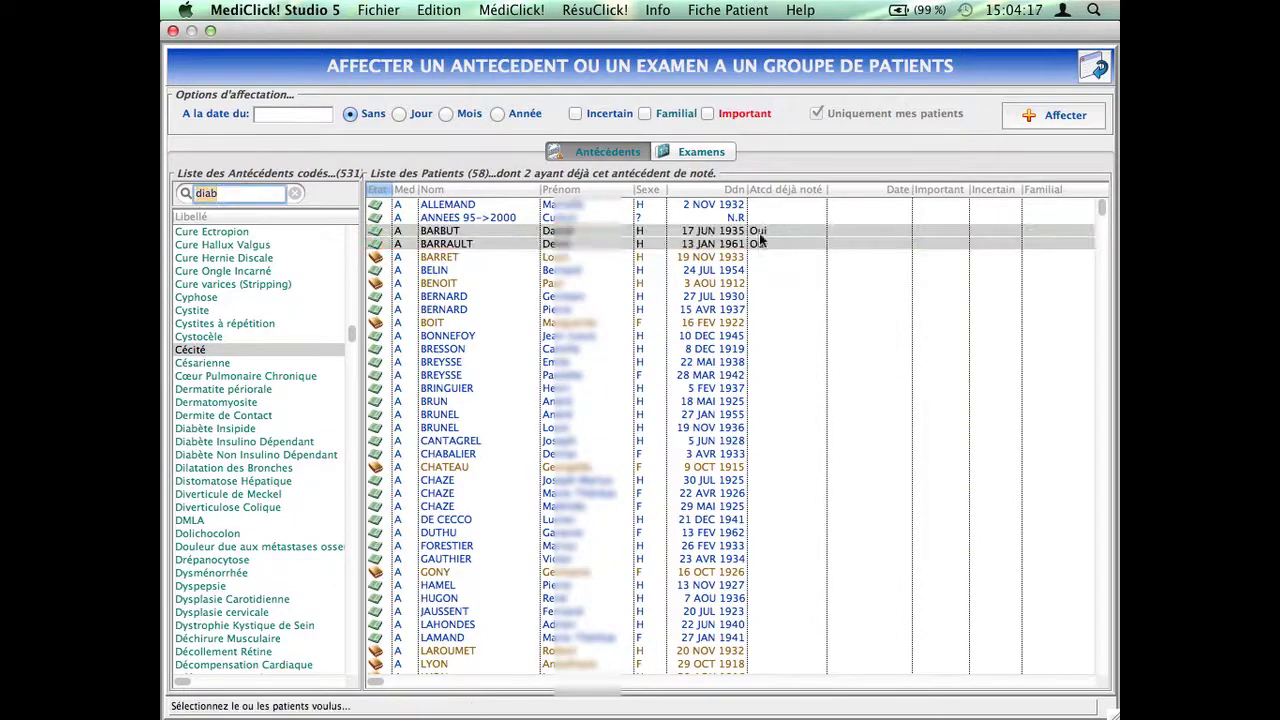
{"action": "left_click", "coordinate": [701, 152]}
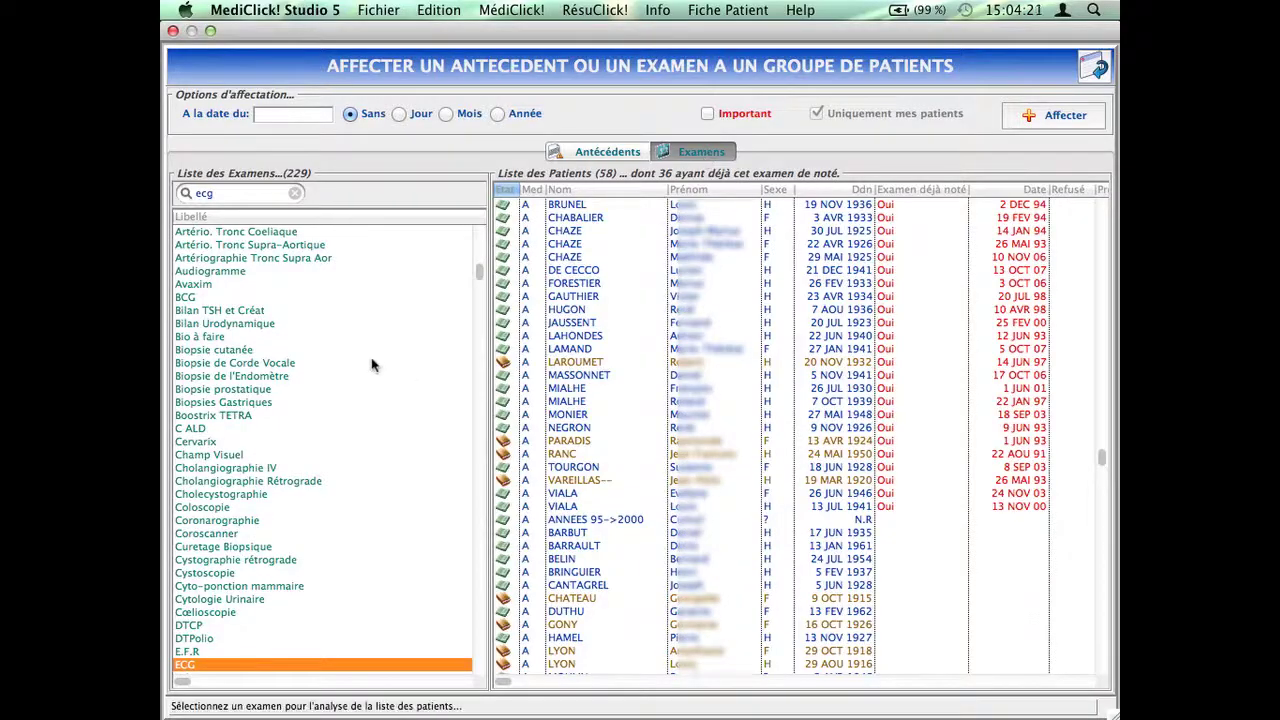
{"action": "scroll", "coordinate": [250, 572], "scroll_direction": "down", "scroll_amount": 5}
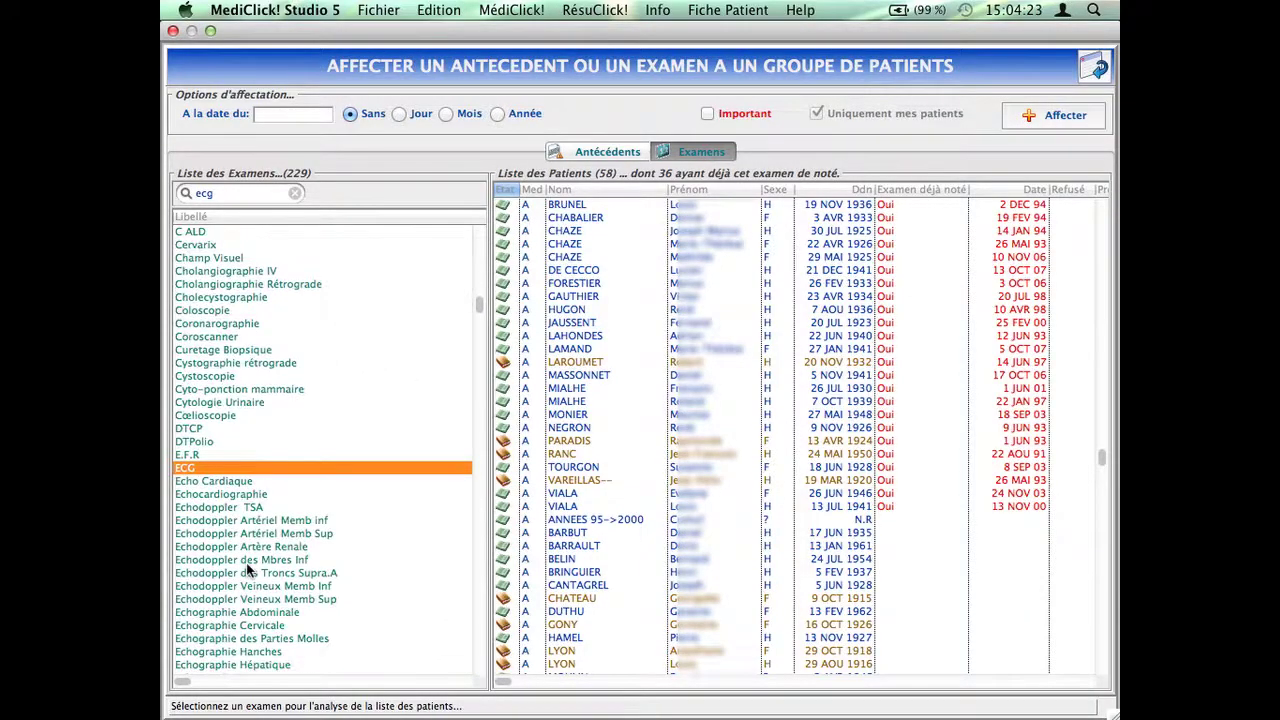
{"action": "left_click", "coordinate": [212, 455]}
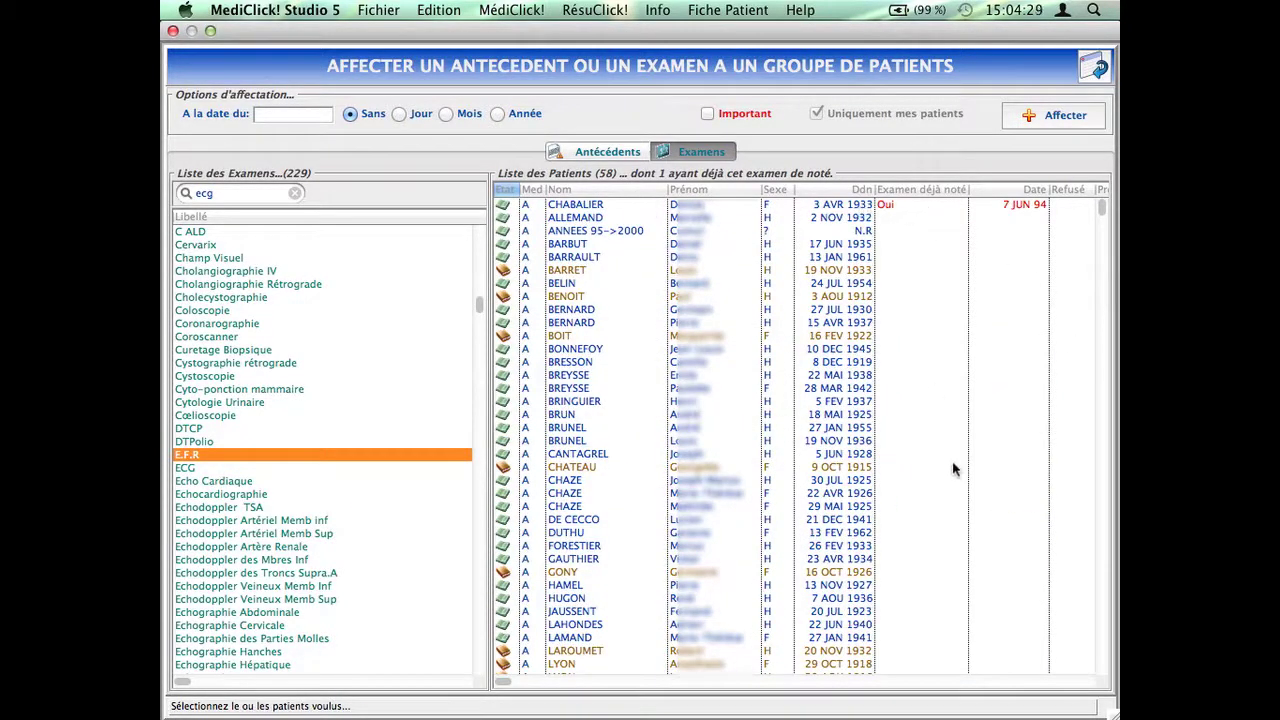
{"action": "scroll", "coordinate": [955, 470], "scroll_direction": "down", "scroll_amount": 3}
{"action": "scroll", "coordinate": [955, 478], "scroll_direction": "up", "scroll_amount": 3}
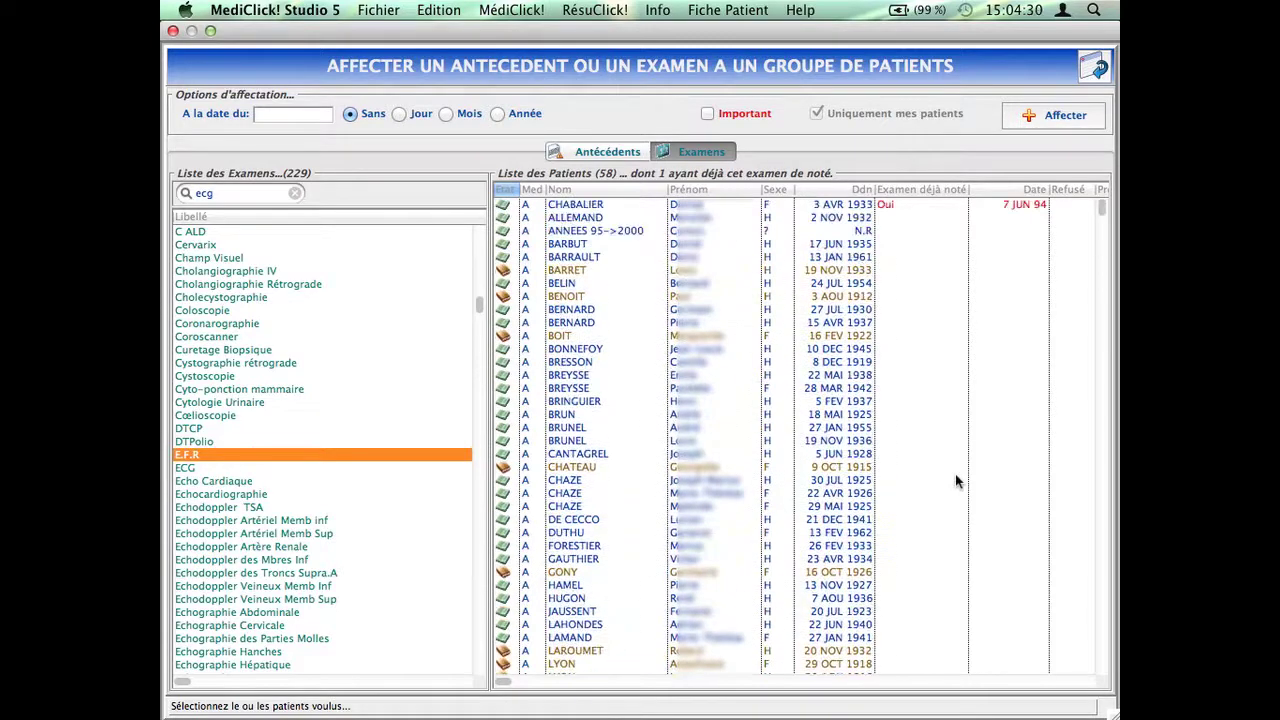
Assign the E.F.R exam, undated, to the 6th, 13th and 20th patients in the list and accept both confirmations.
{"action": "left_click", "coordinate": [616, 284]}
{"action": "left_click", "coordinate": [612, 363]}
{"action": "left_click", "coordinate": [601, 453], "text": "super"}
{"action": "left_click", "coordinate": [597, 272], "text": "super"}
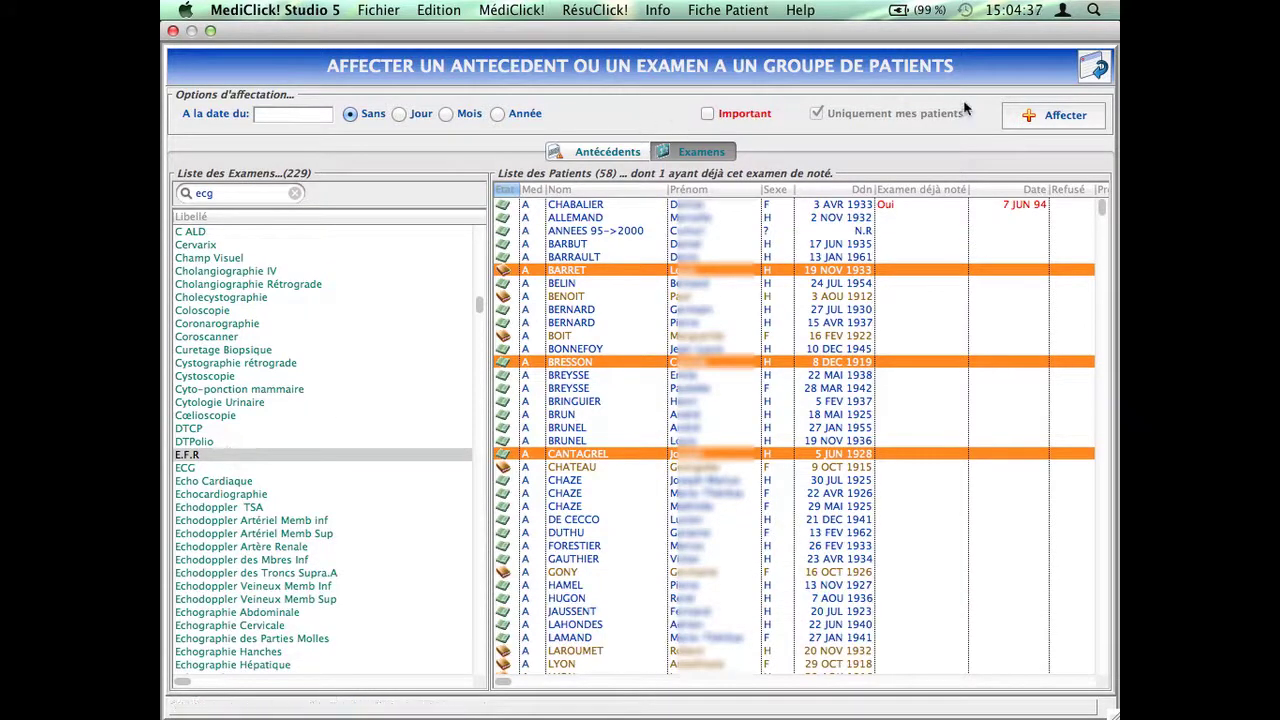
{"action": "left_click", "coordinate": [1034, 117]}
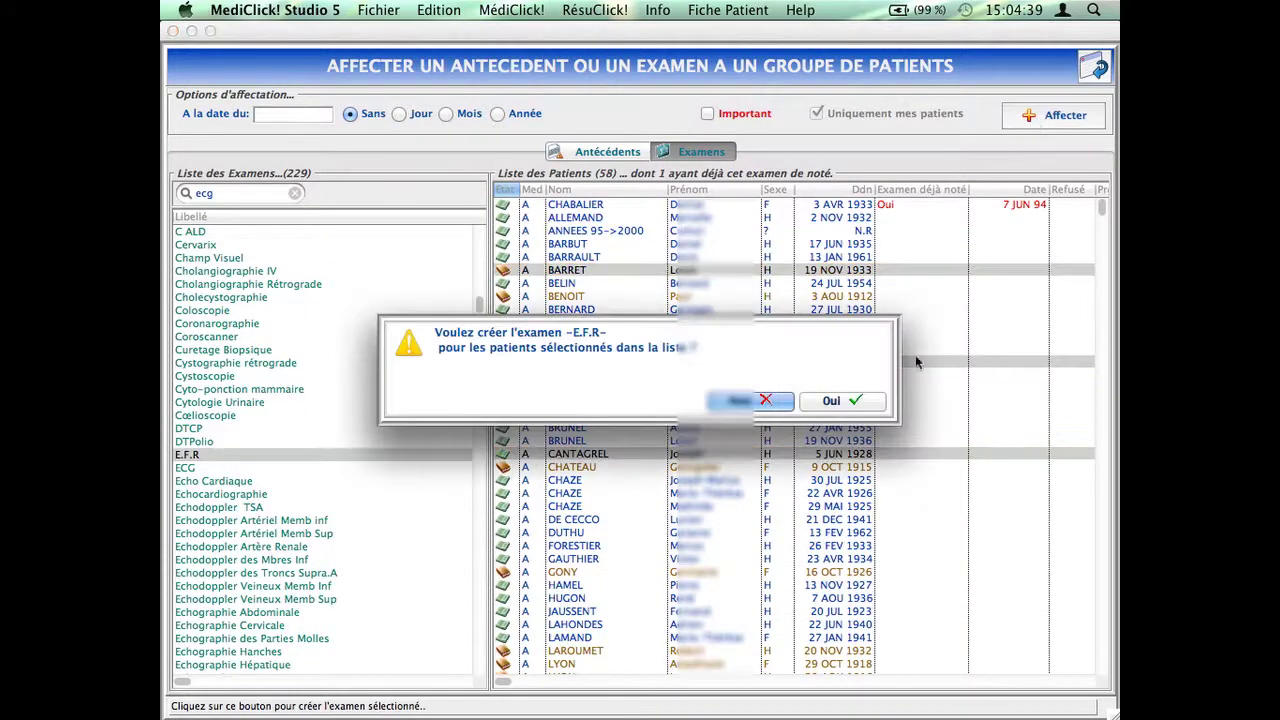
{"action": "left_click", "coordinate": [831, 403]}
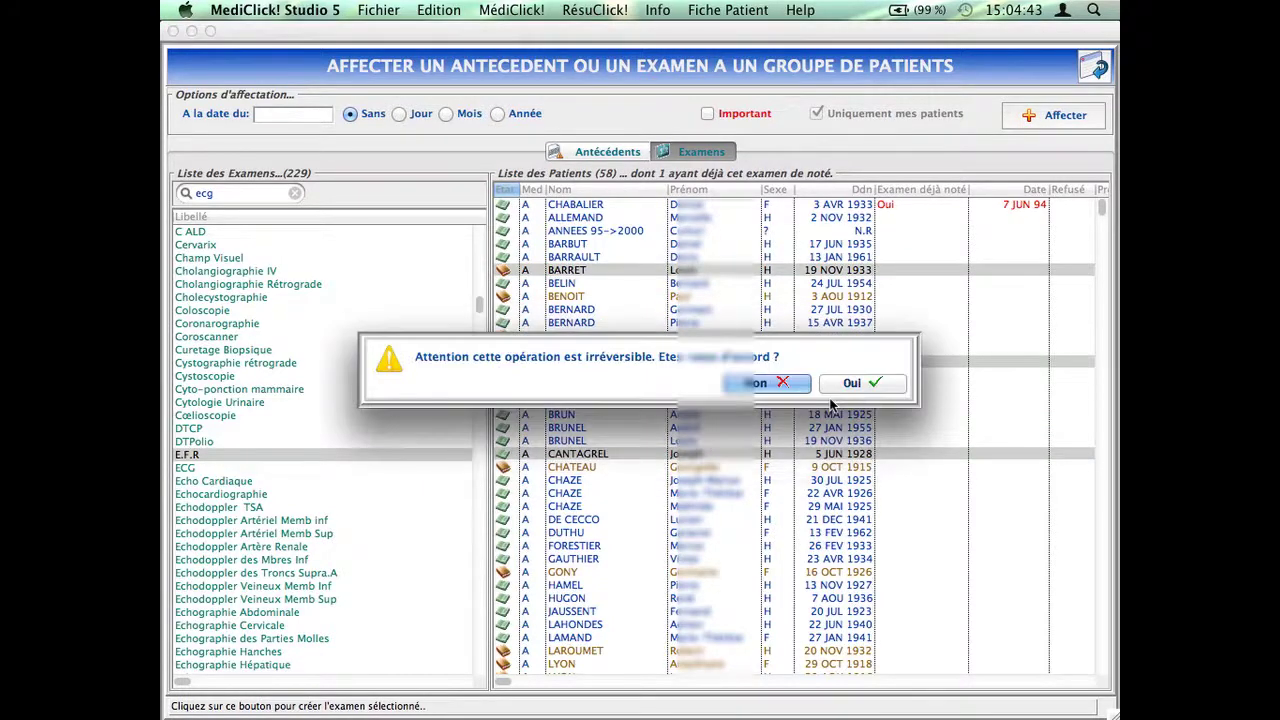
{"action": "left_click", "coordinate": [840, 386]}
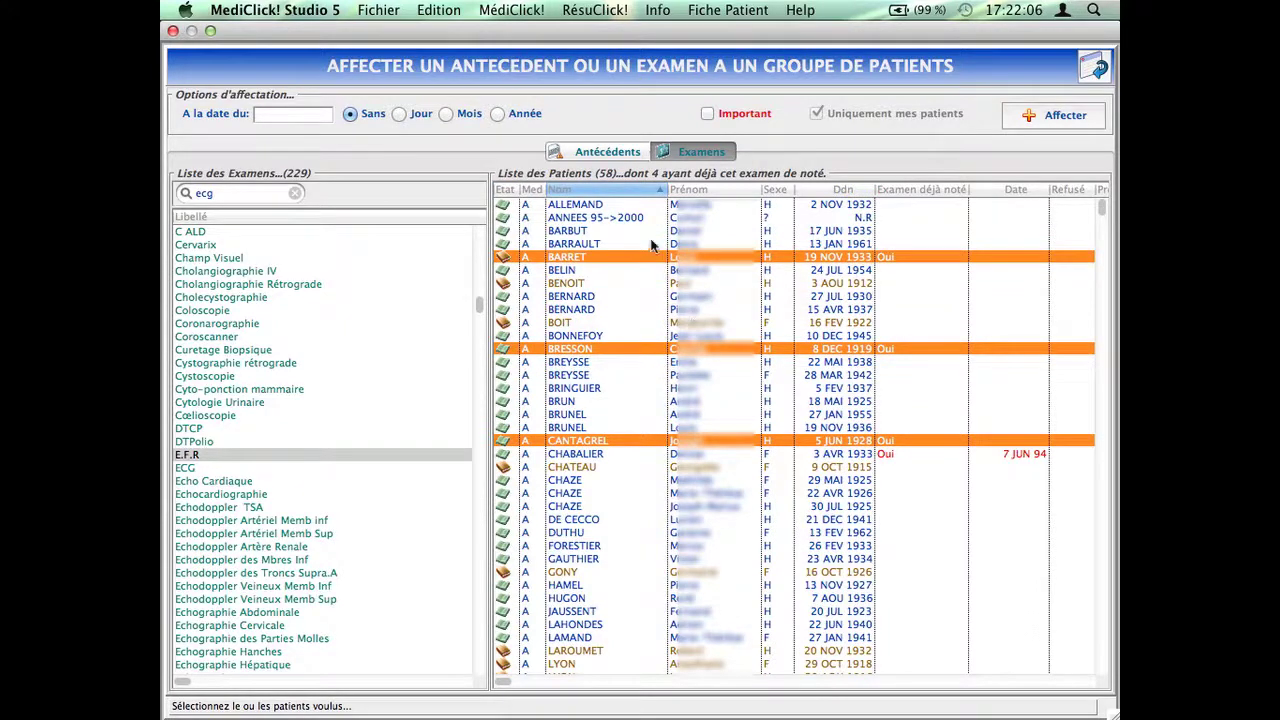
Return to Antécédents and sort the patients by Nom, by Prénom, and finally by Atcd déjà noté with the noted ones first.
{"action": "left_click", "coordinate": [607, 153]}
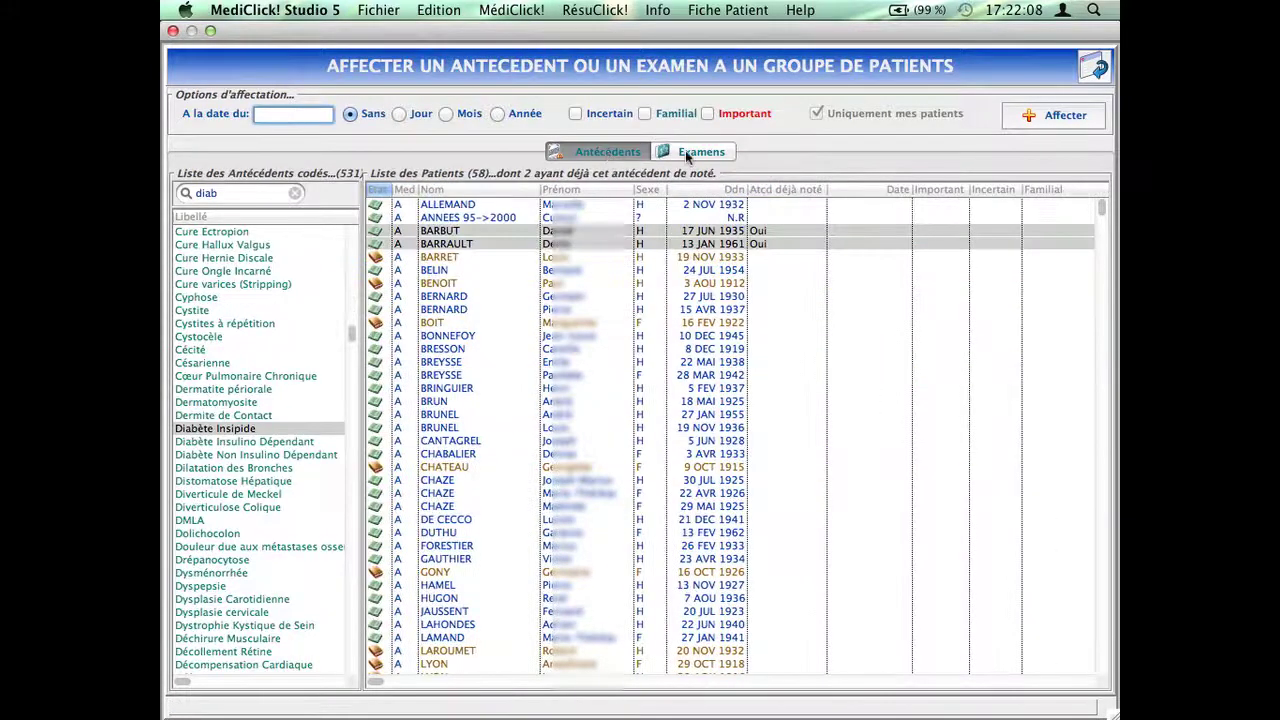
{"action": "left_click", "coordinate": [690, 152]}
{"action": "left_click", "coordinate": [607, 152]}
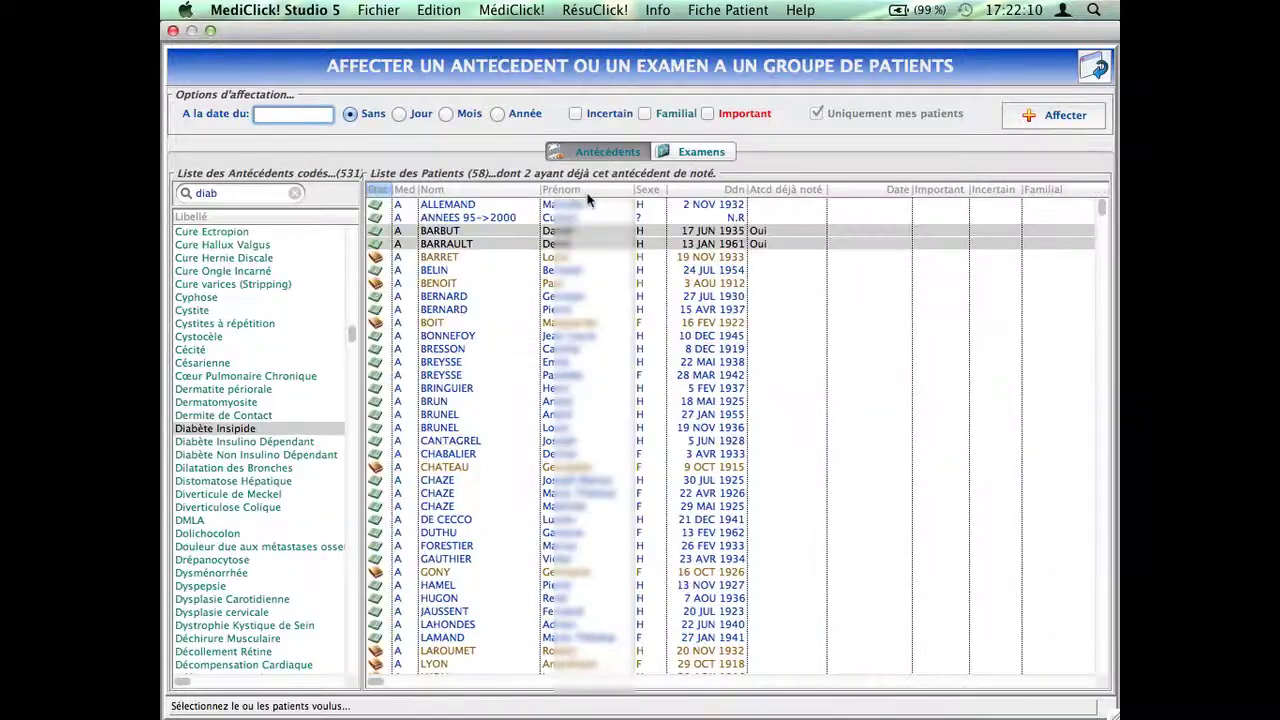
{"action": "left_click", "coordinate": [460, 189]}
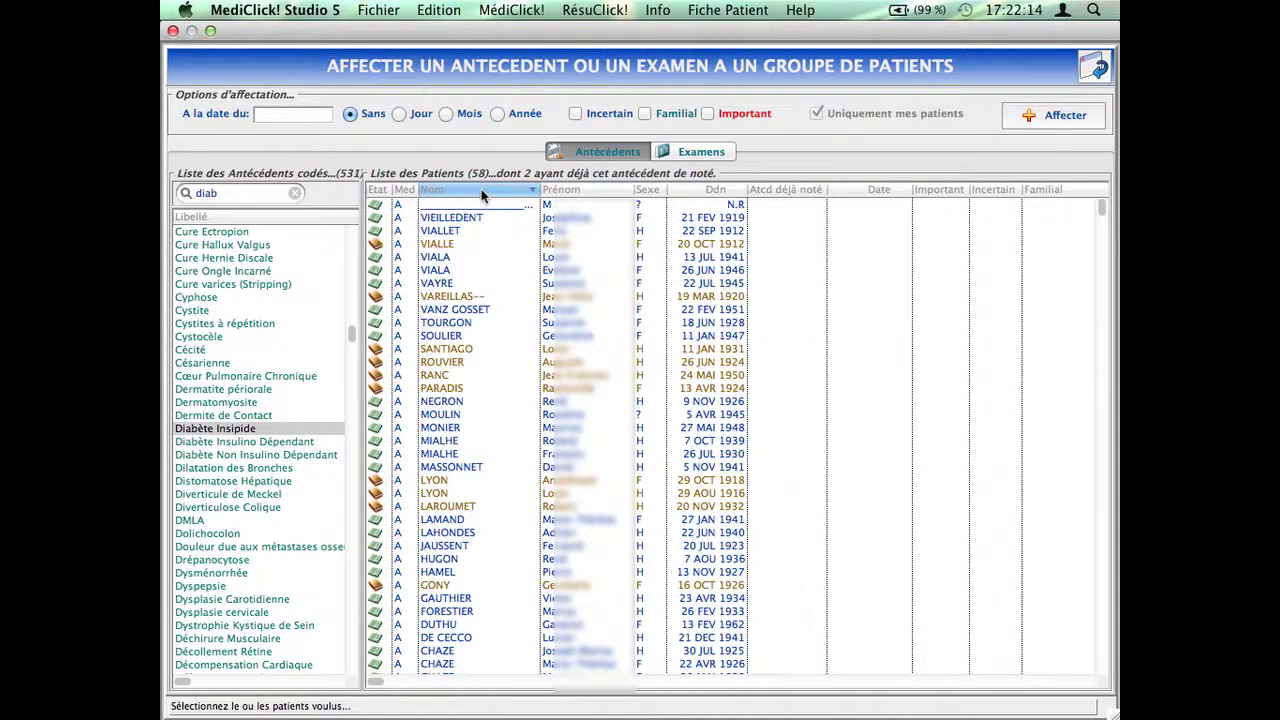
{"action": "left_click", "coordinate": [586, 190]}
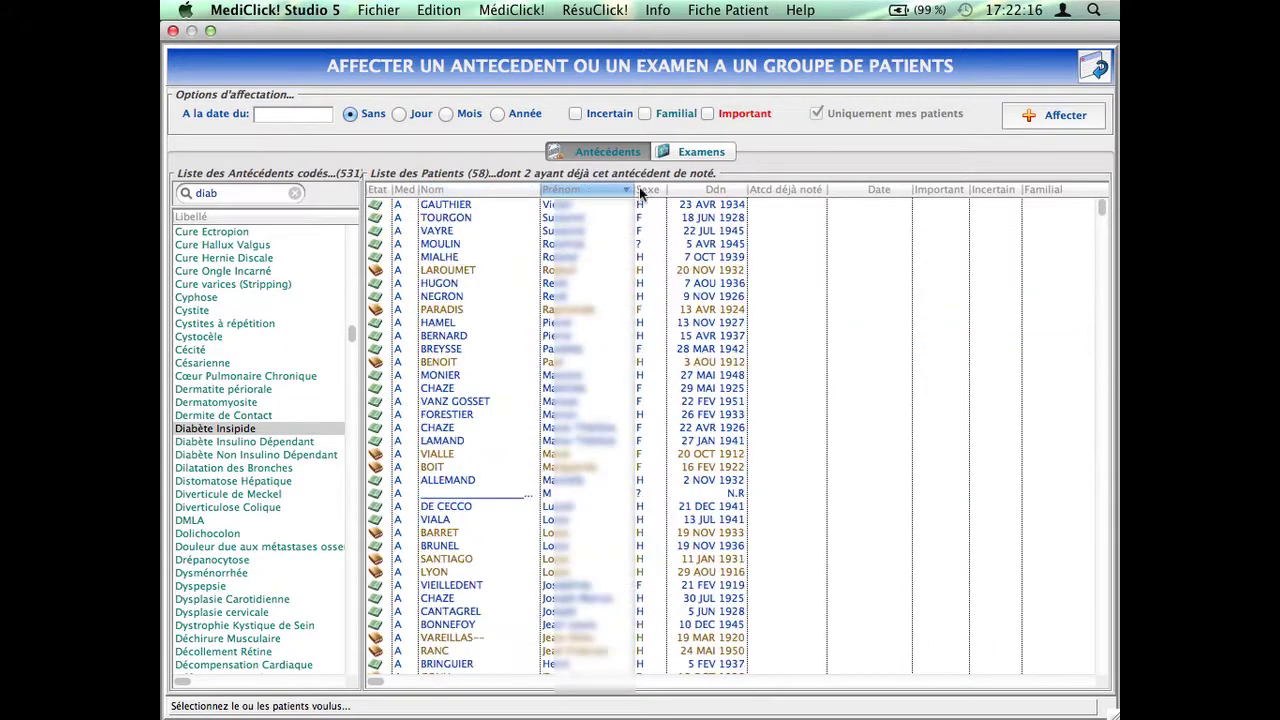
{"action": "left_click", "coordinate": [793, 190]}
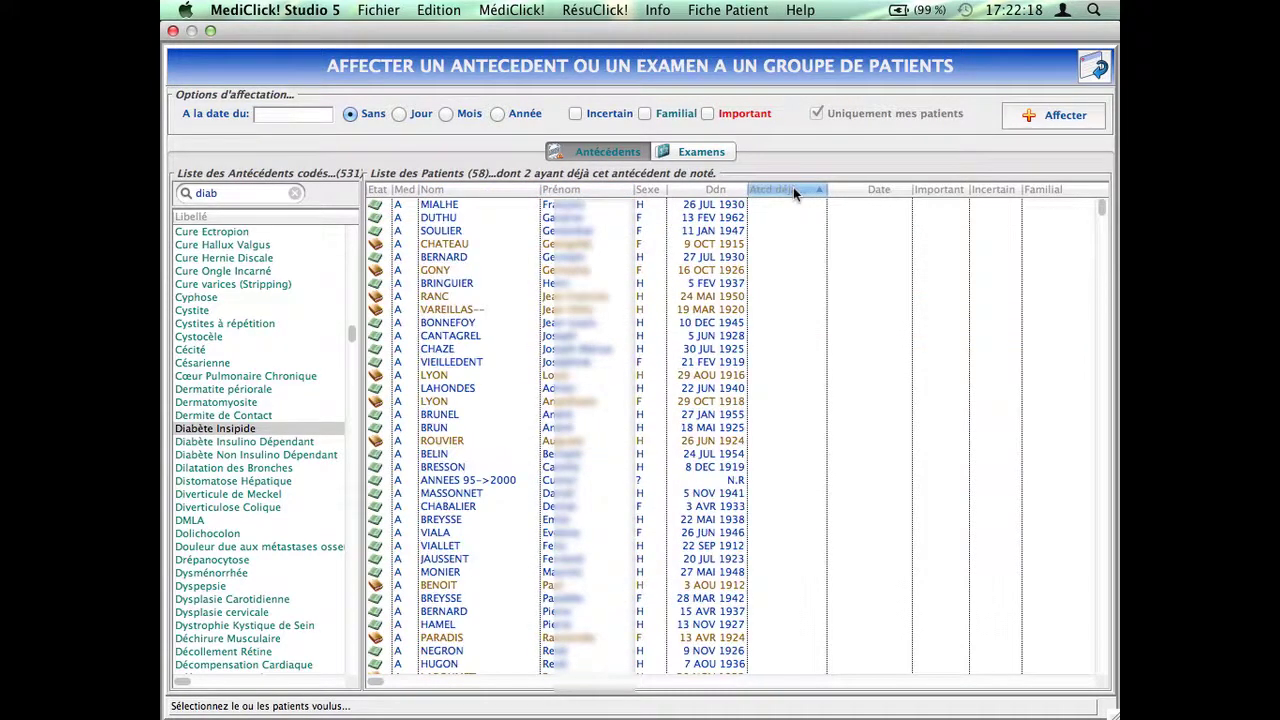
{"action": "left_click", "coordinate": [793, 189]}
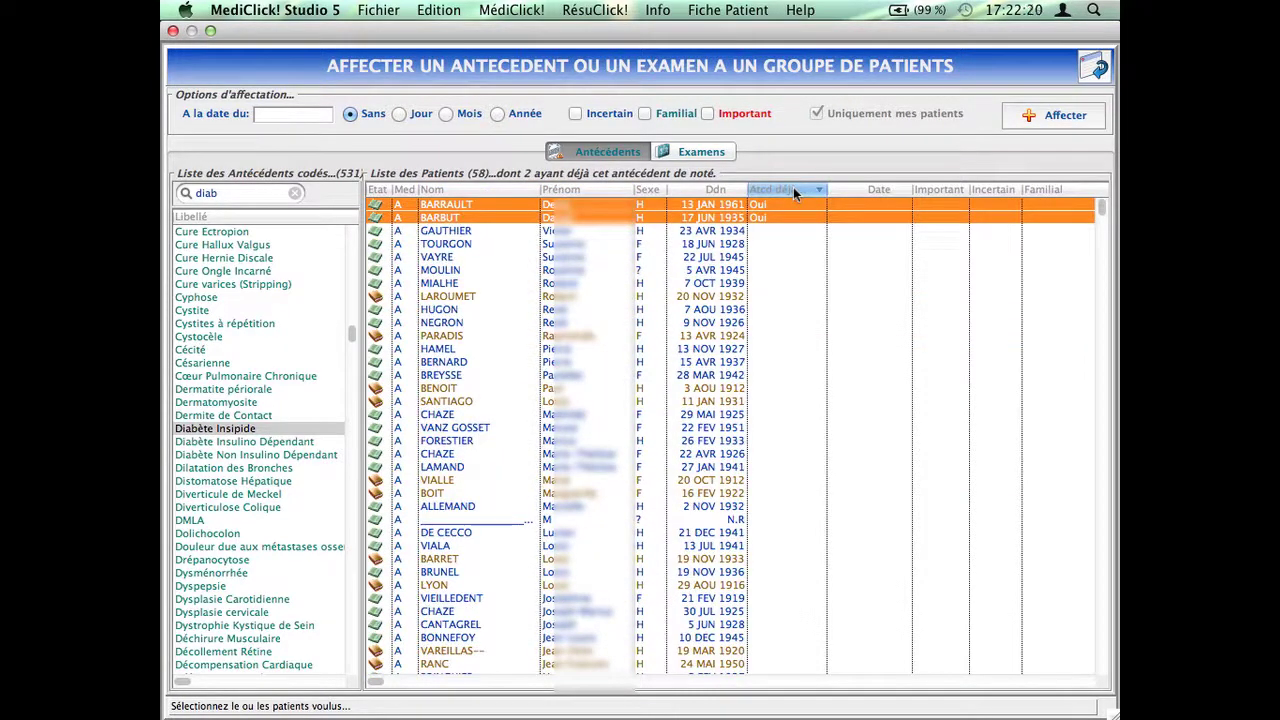